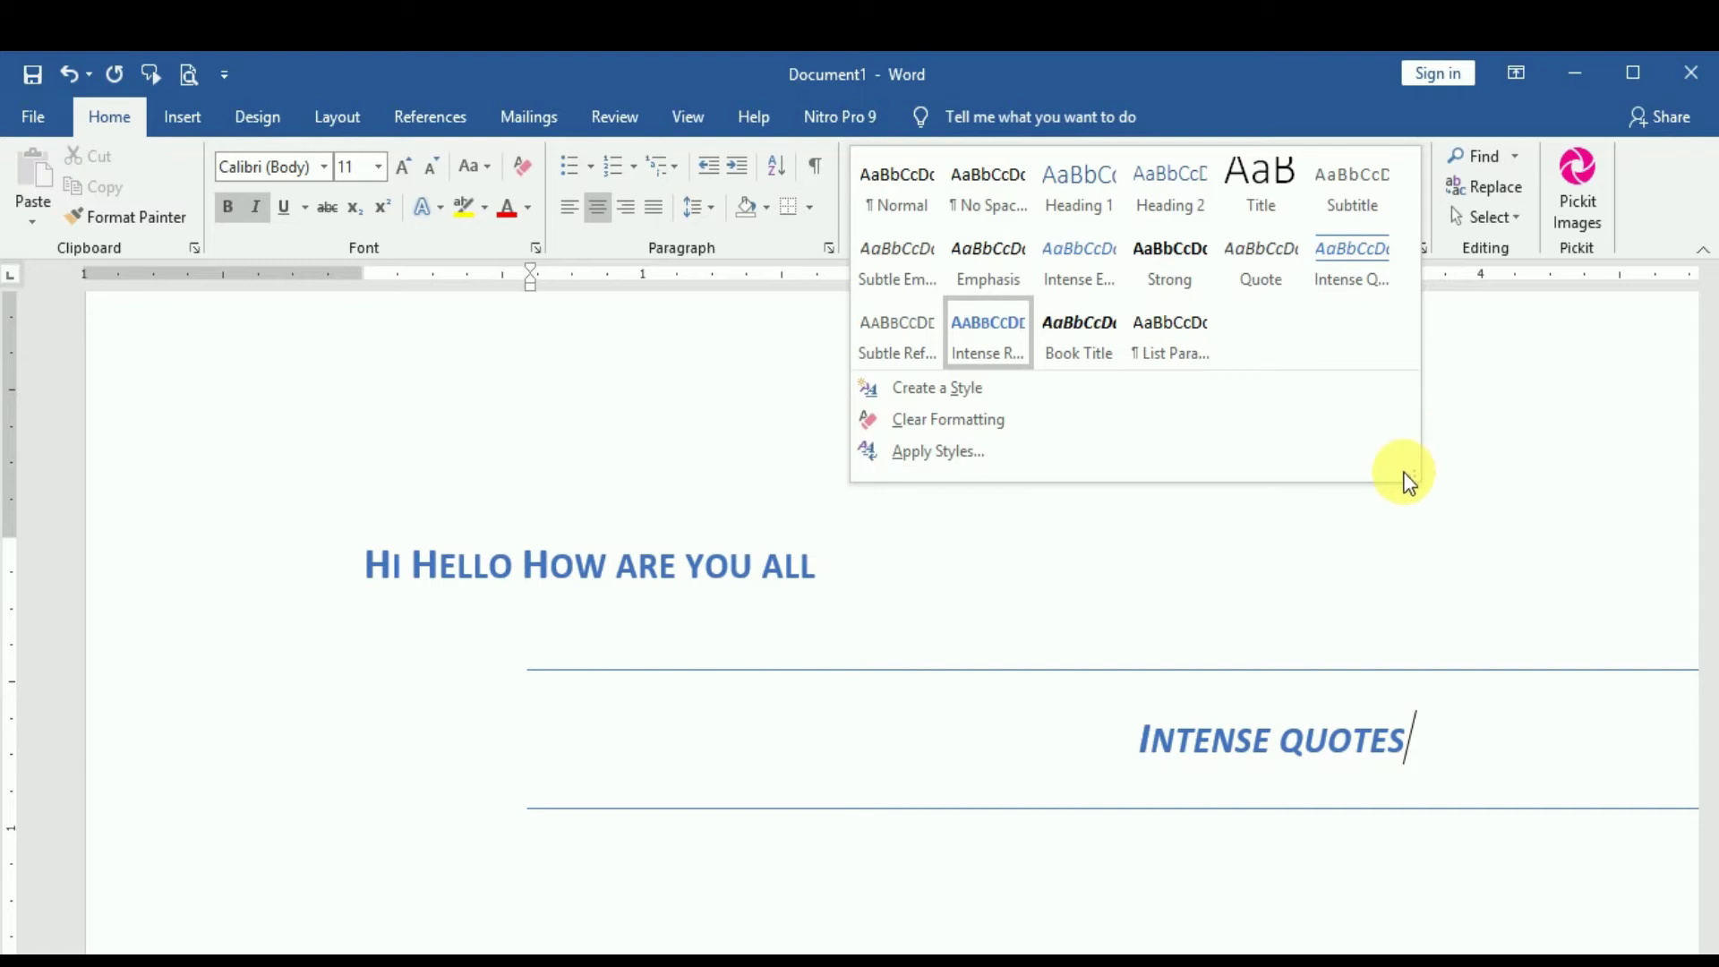
Create a new style from the current formatting, named with the person's first name and based on the Normal style
{"action": "left_click", "coordinate": [969, 401]}
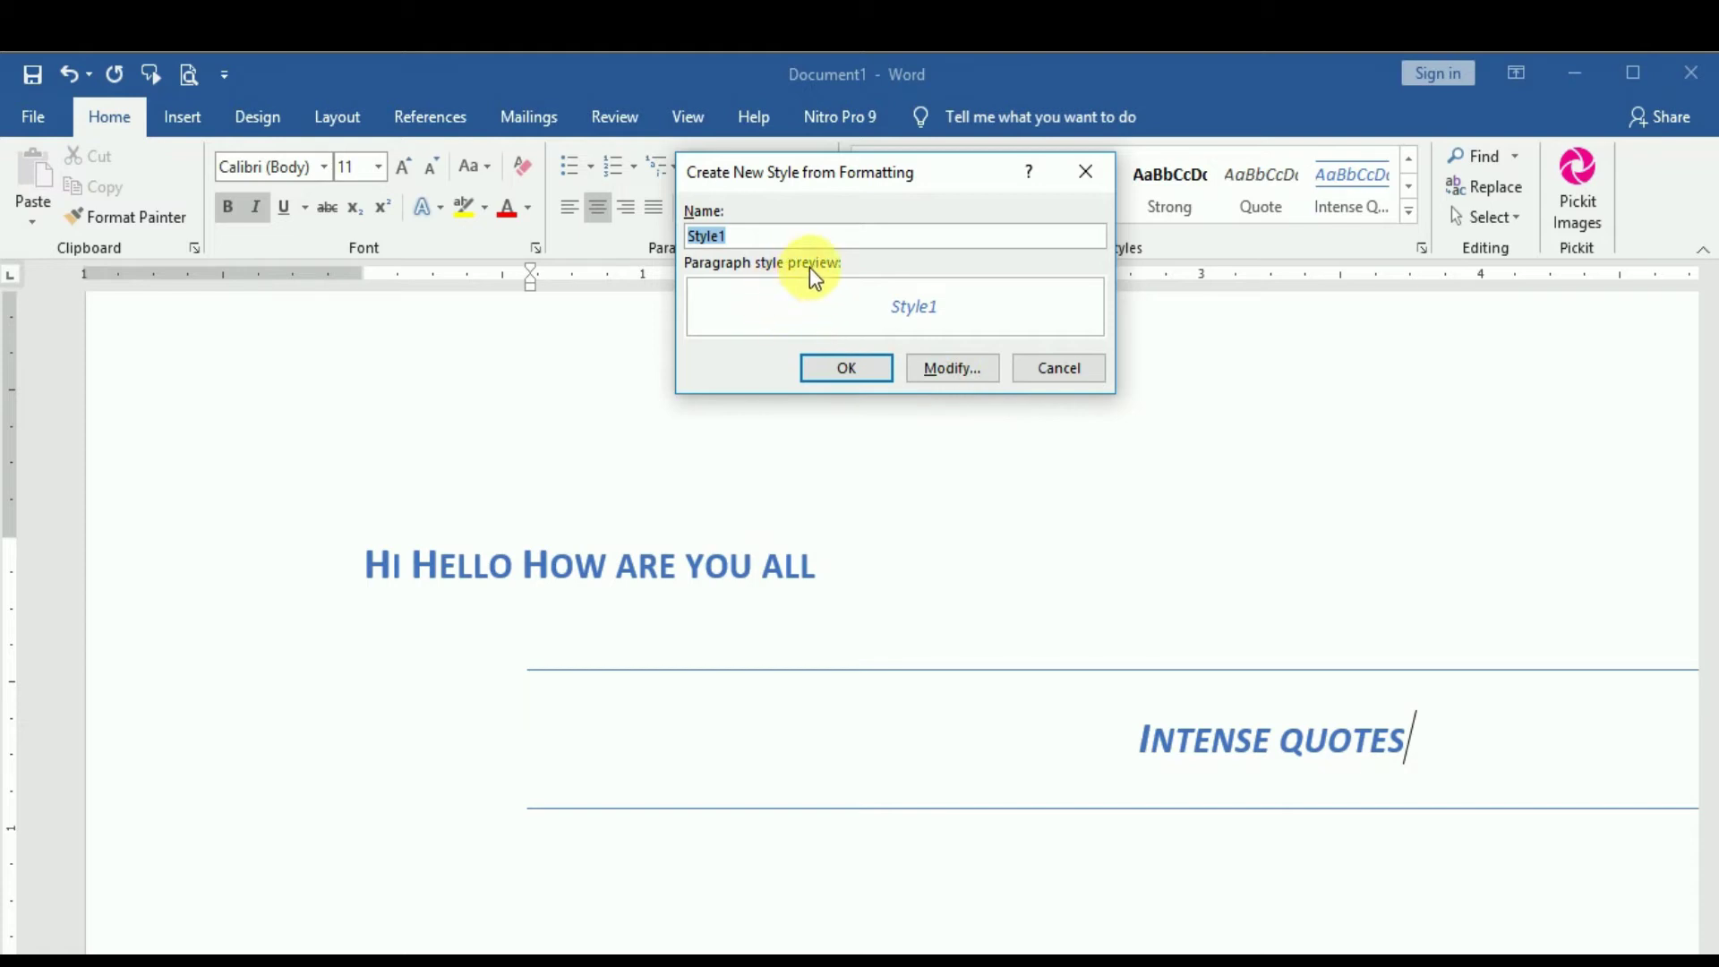
{"action": "key", "text": "BackSpace"}
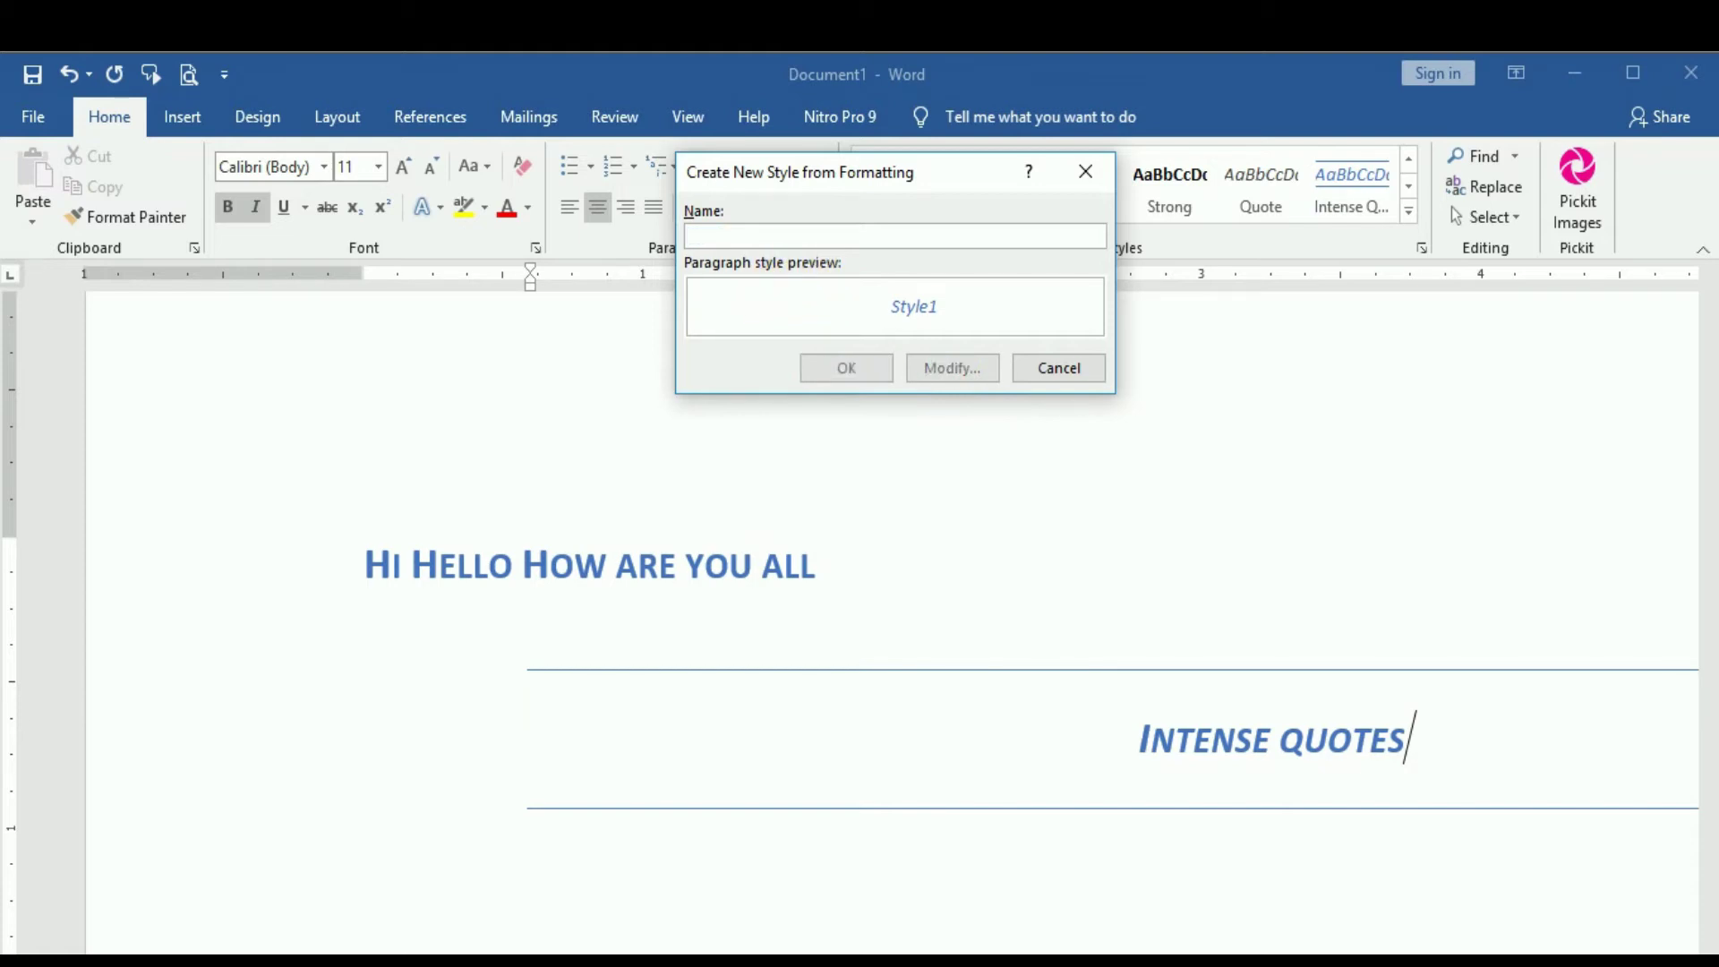
{"action": "type", "text": "Rachana"}
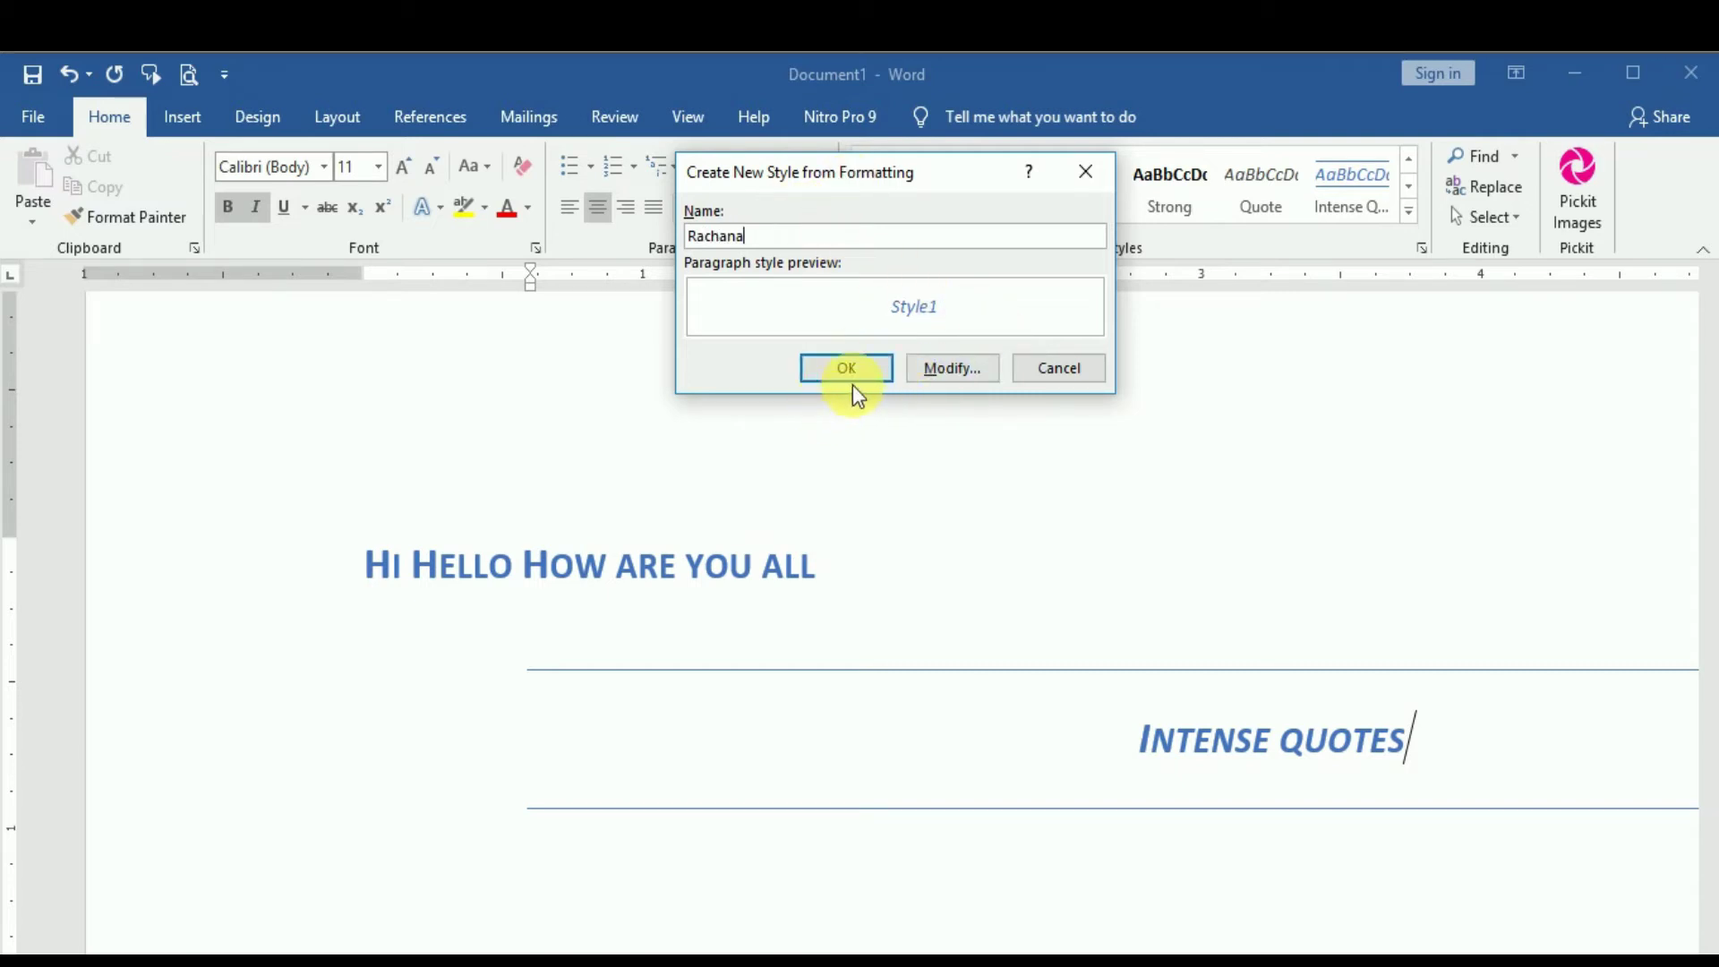
{"action": "left_click", "coordinate": [938, 374]}
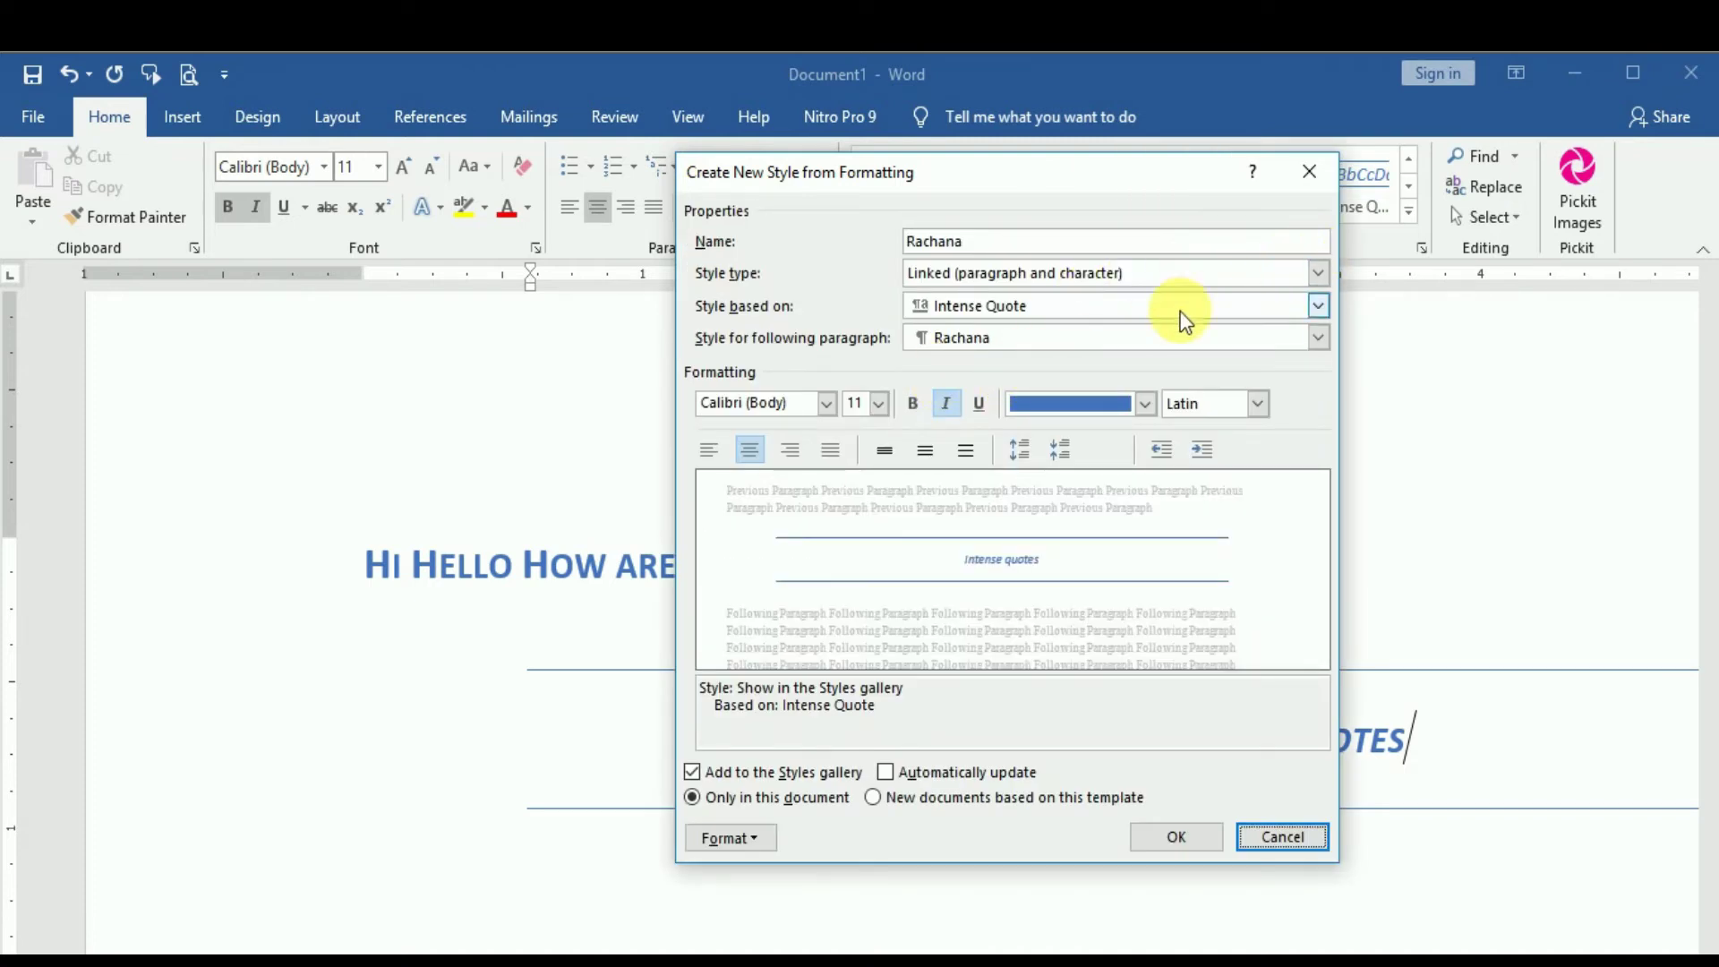
{"action": "left_click", "coordinate": [1318, 307]}
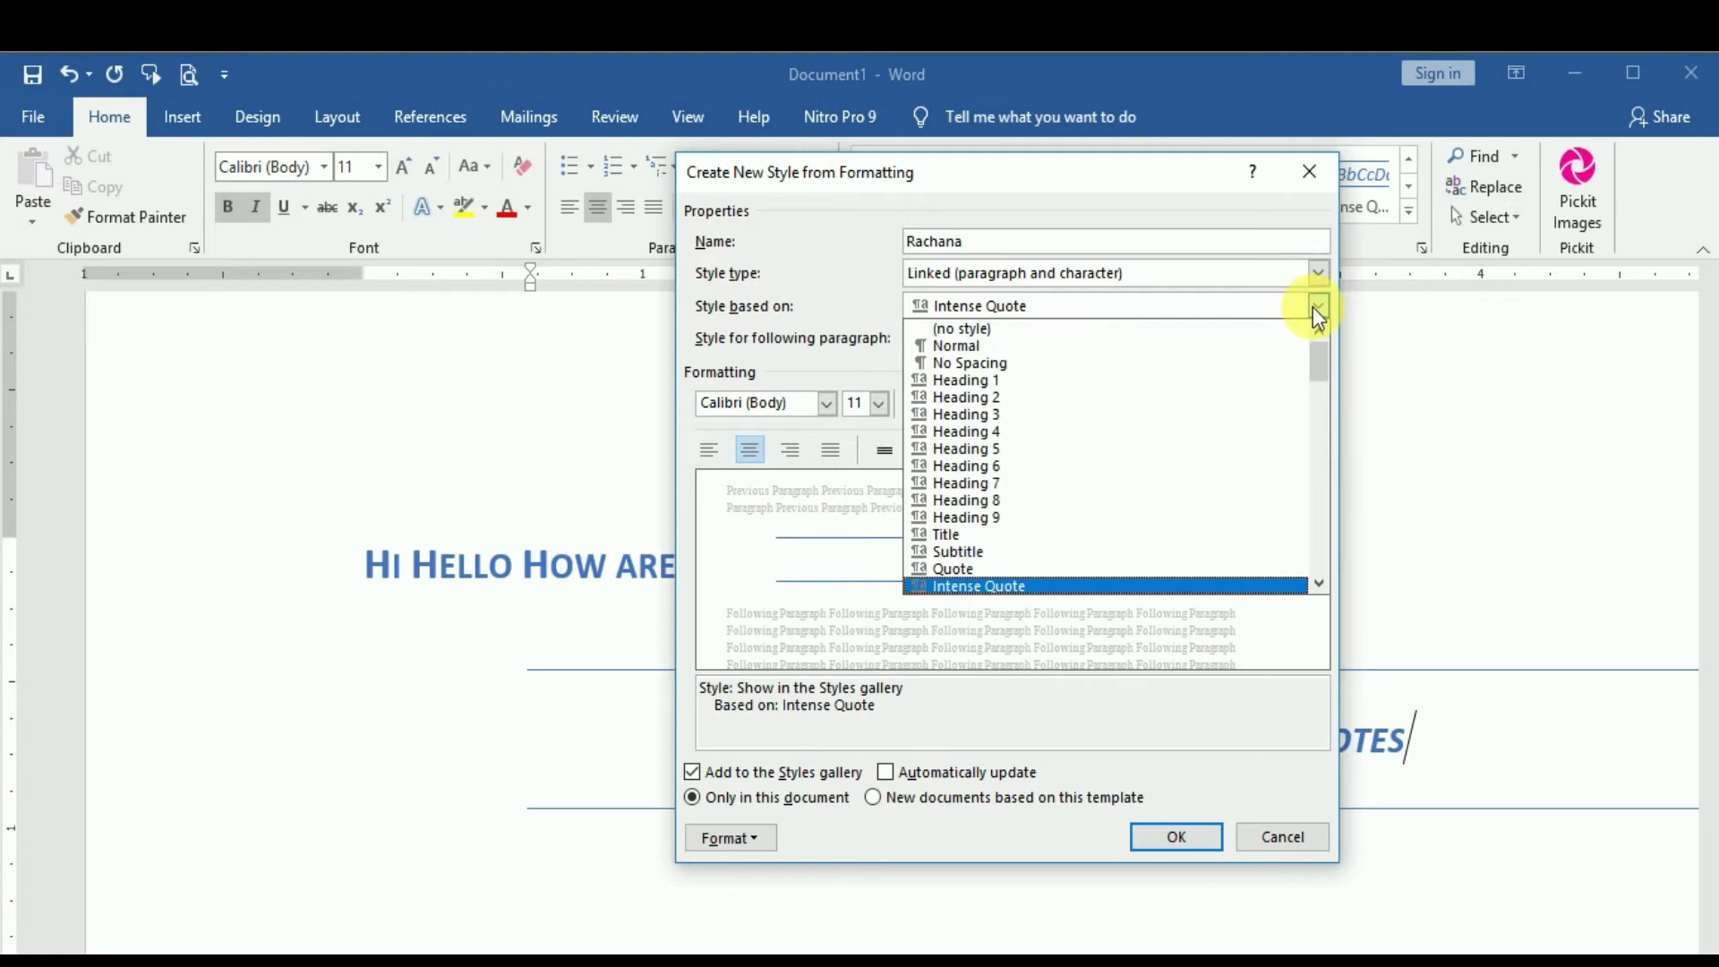
{"action": "left_click", "coordinate": [1063, 347]}
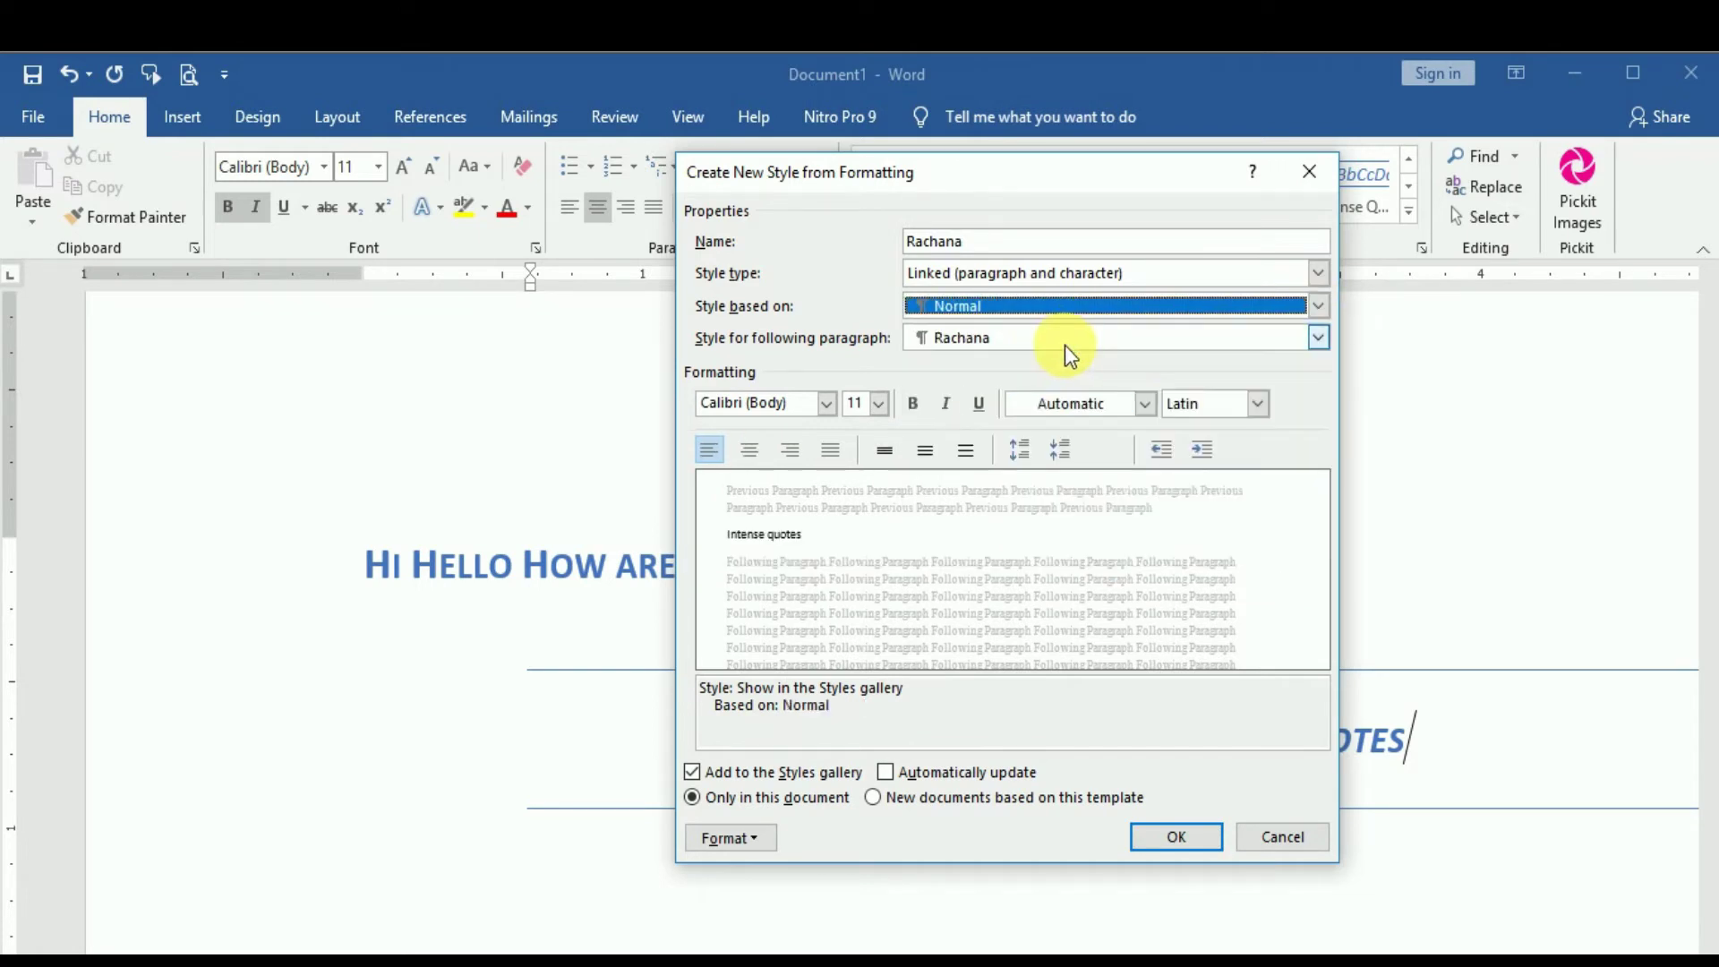
Set the new style's font to Monotype Corsiva at 16 pt
{"action": "left_click", "coordinate": [825, 404]}
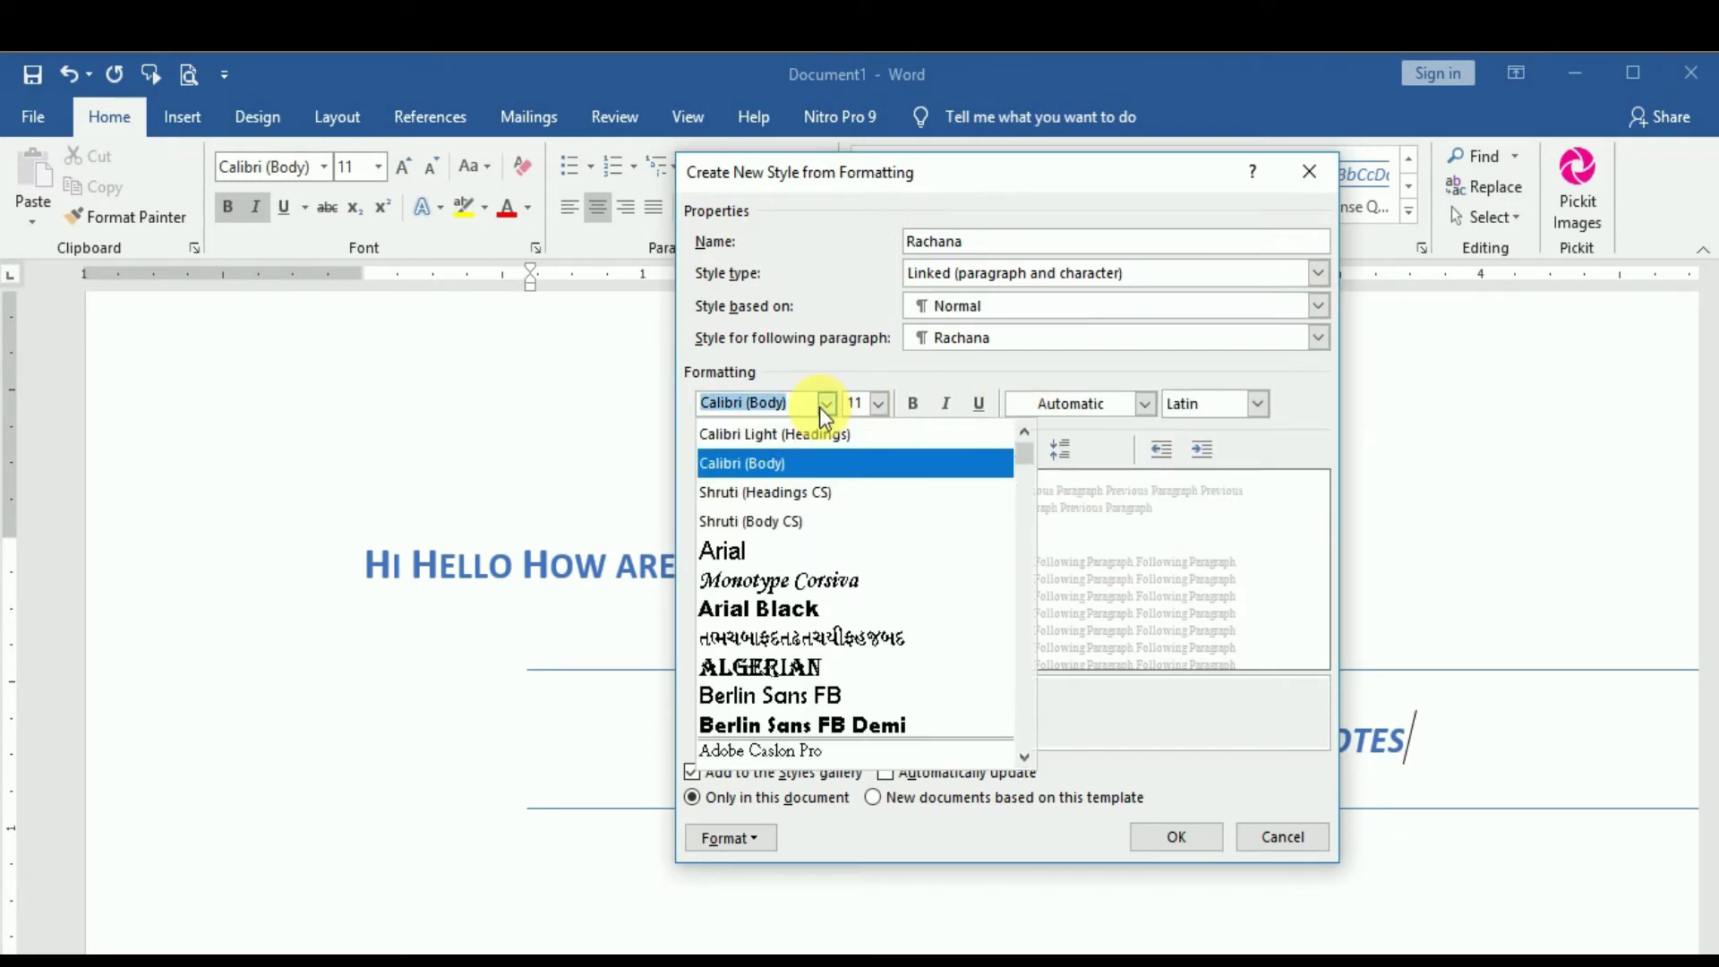
{"action": "left_click", "coordinate": [802, 581]}
{"action": "left_click", "coordinate": [879, 407]}
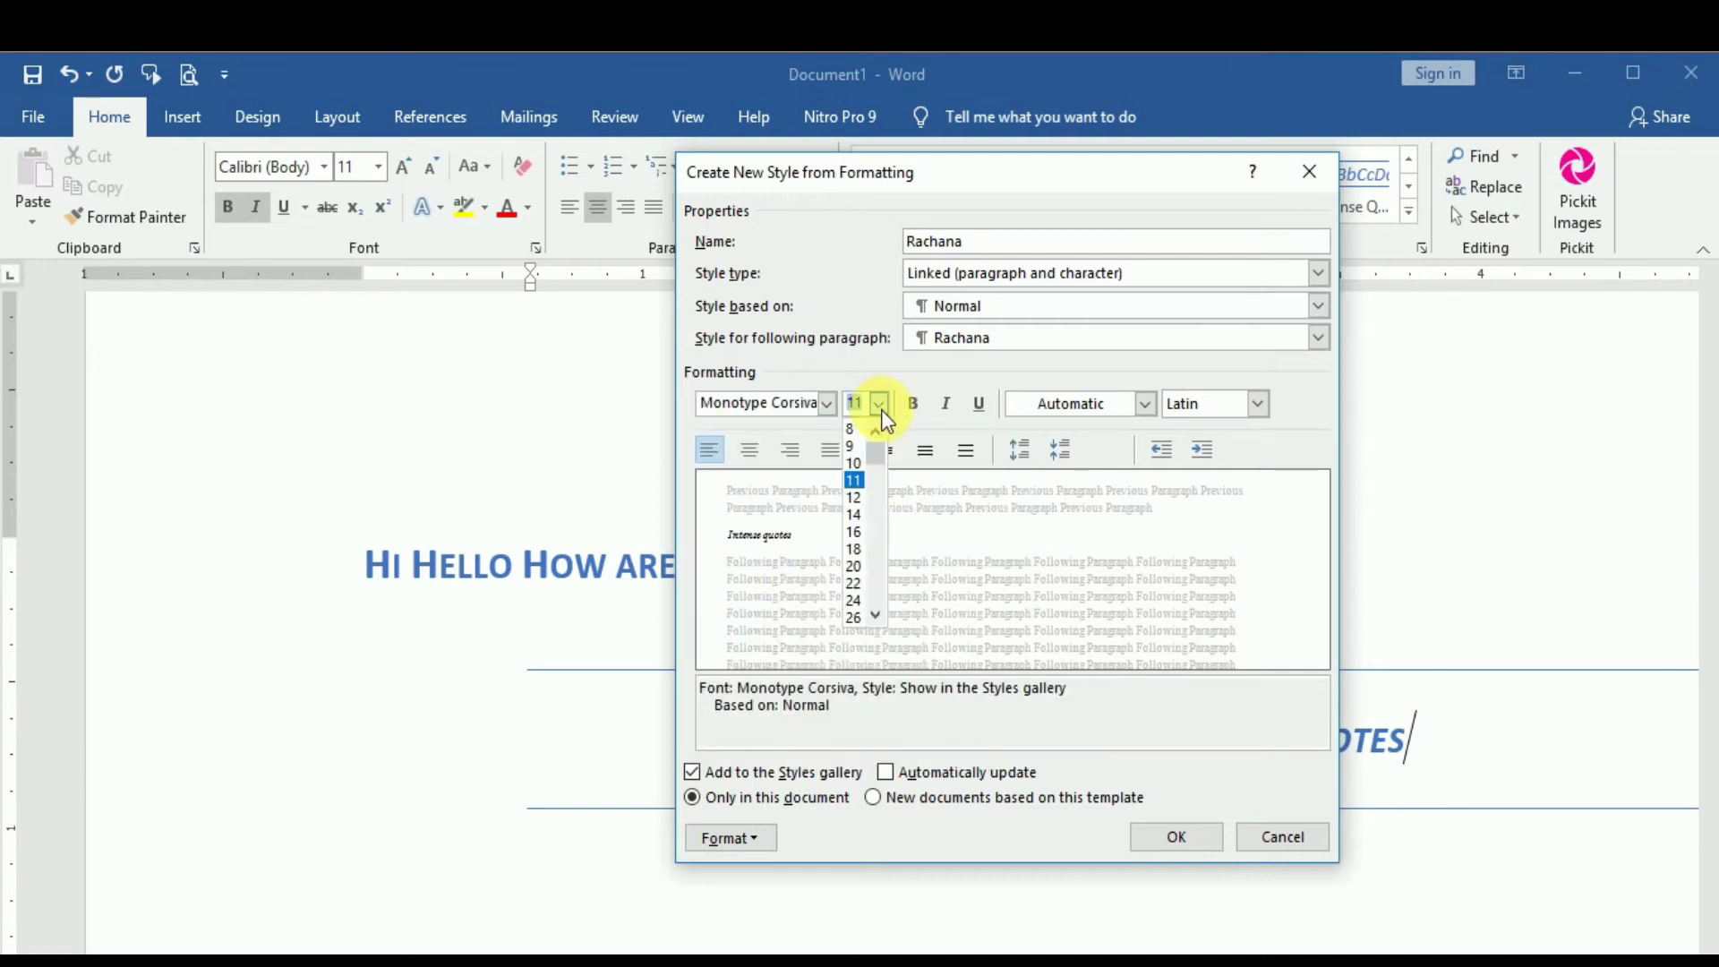
{"action": "left_click", "coordinate": [855, 534]}
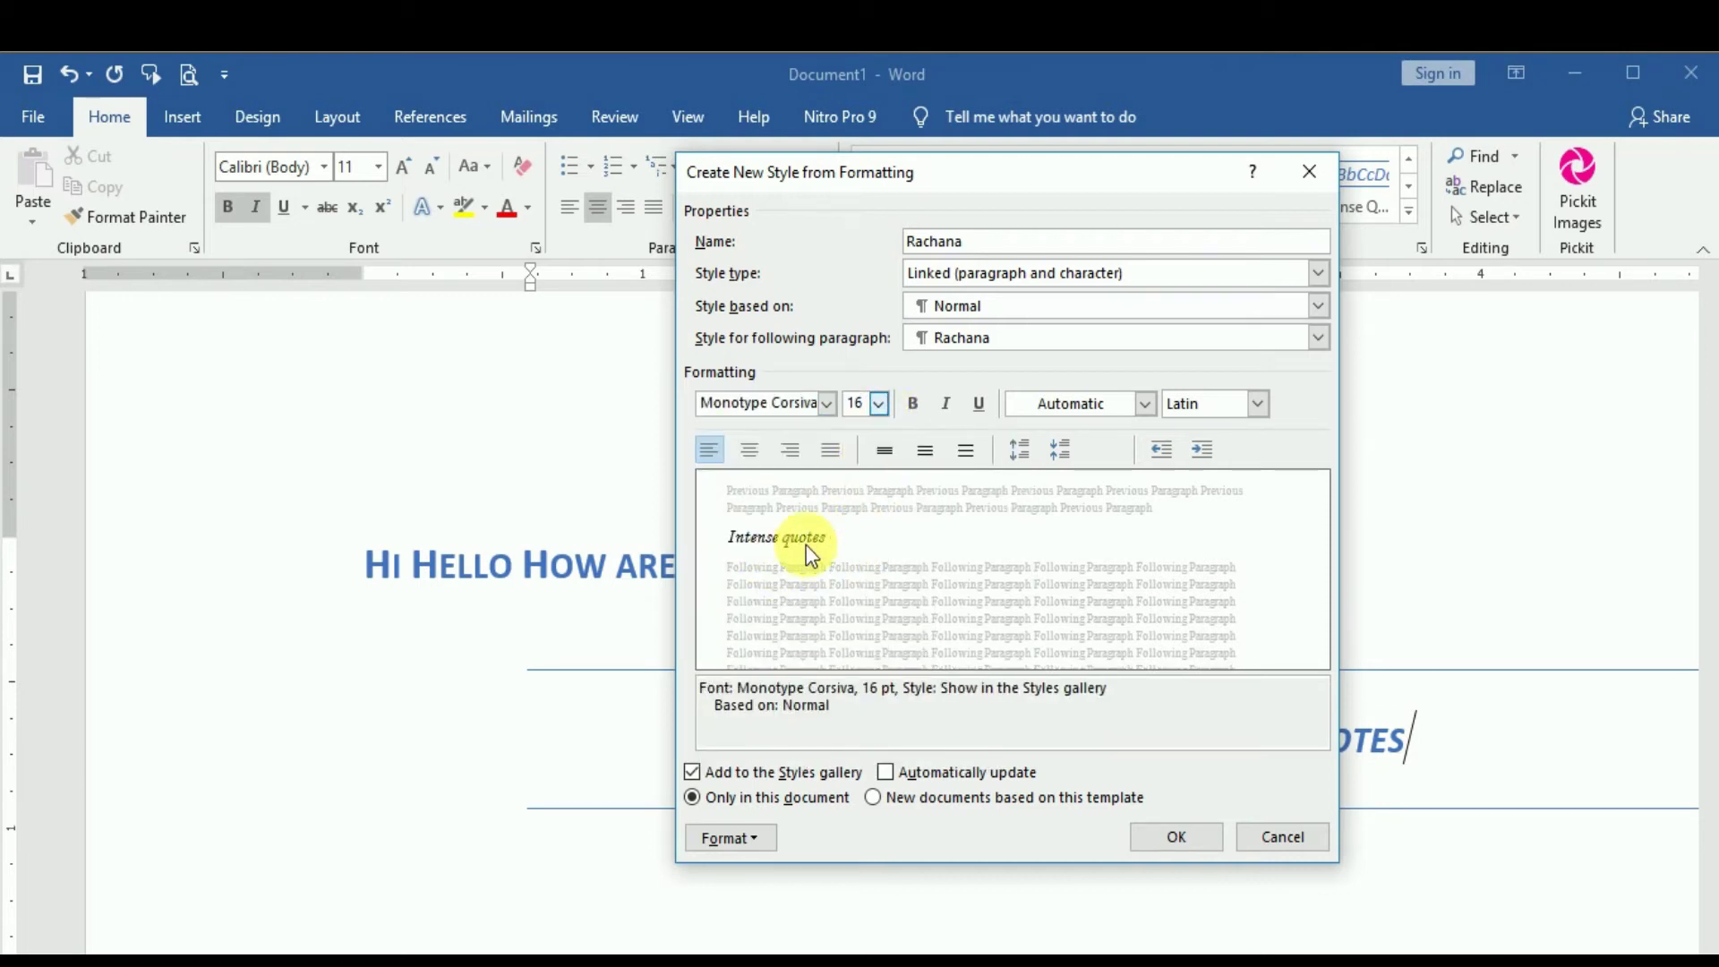
Set the new style's font color to the standard Dark Red
{"action": "left_click", "coordinate": [1141, 410]}
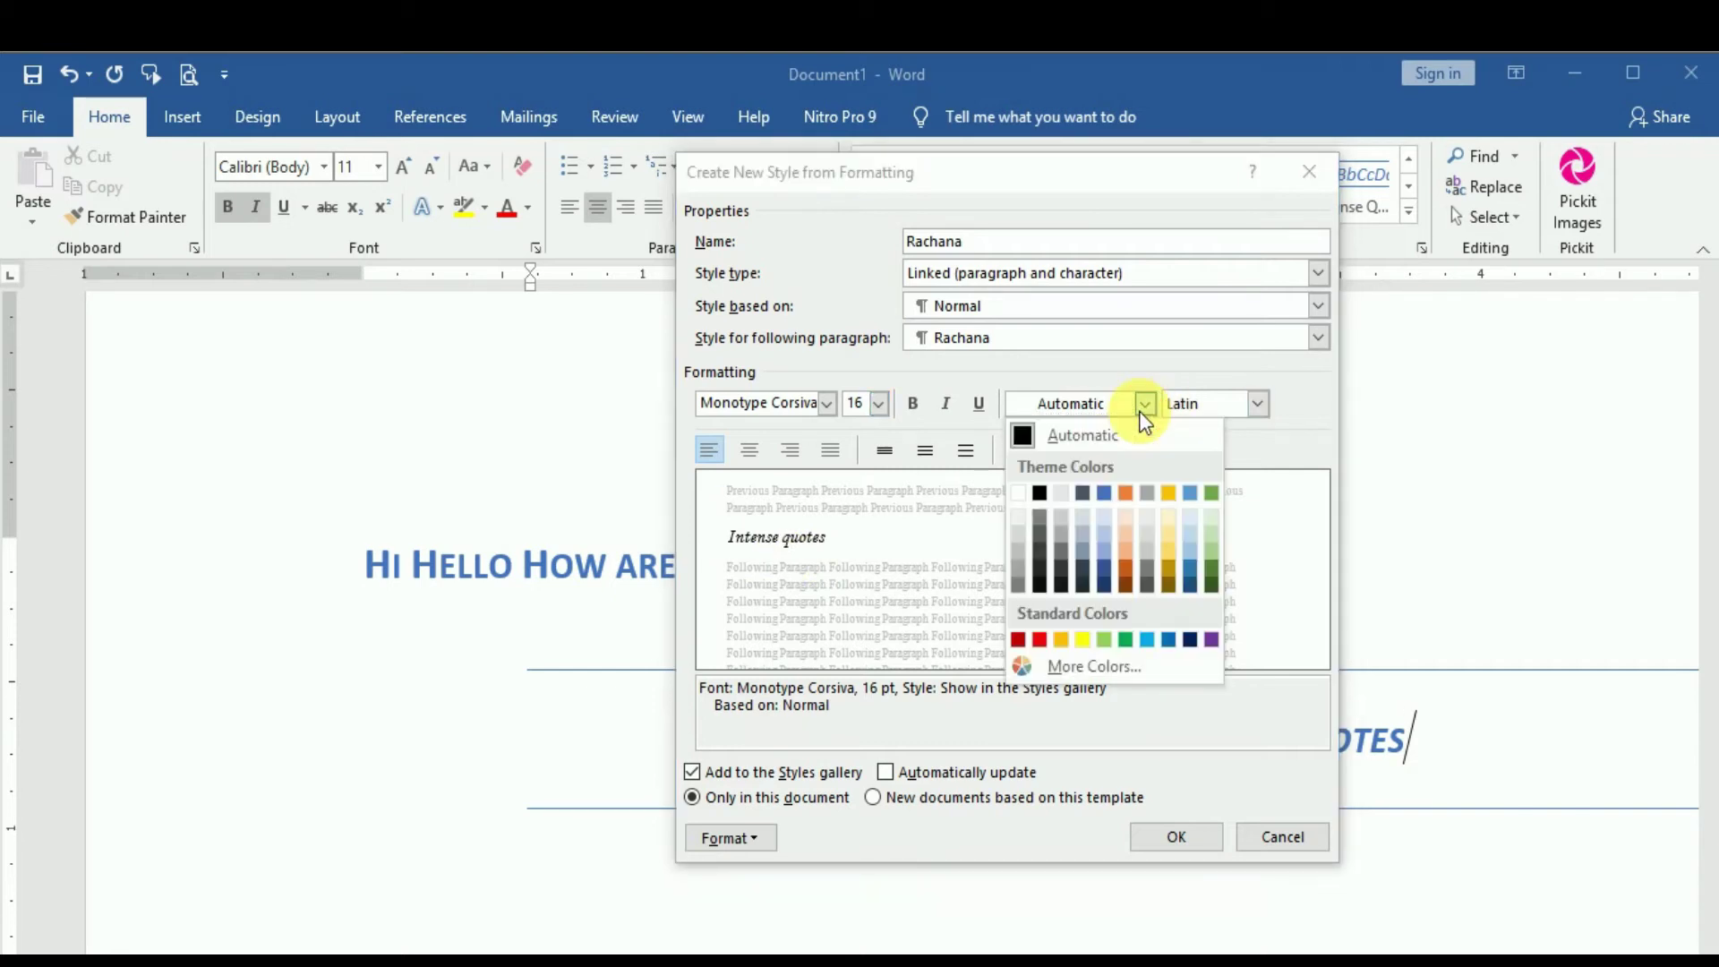
{"action": "left_click", "coordinate": [1125, 494]}
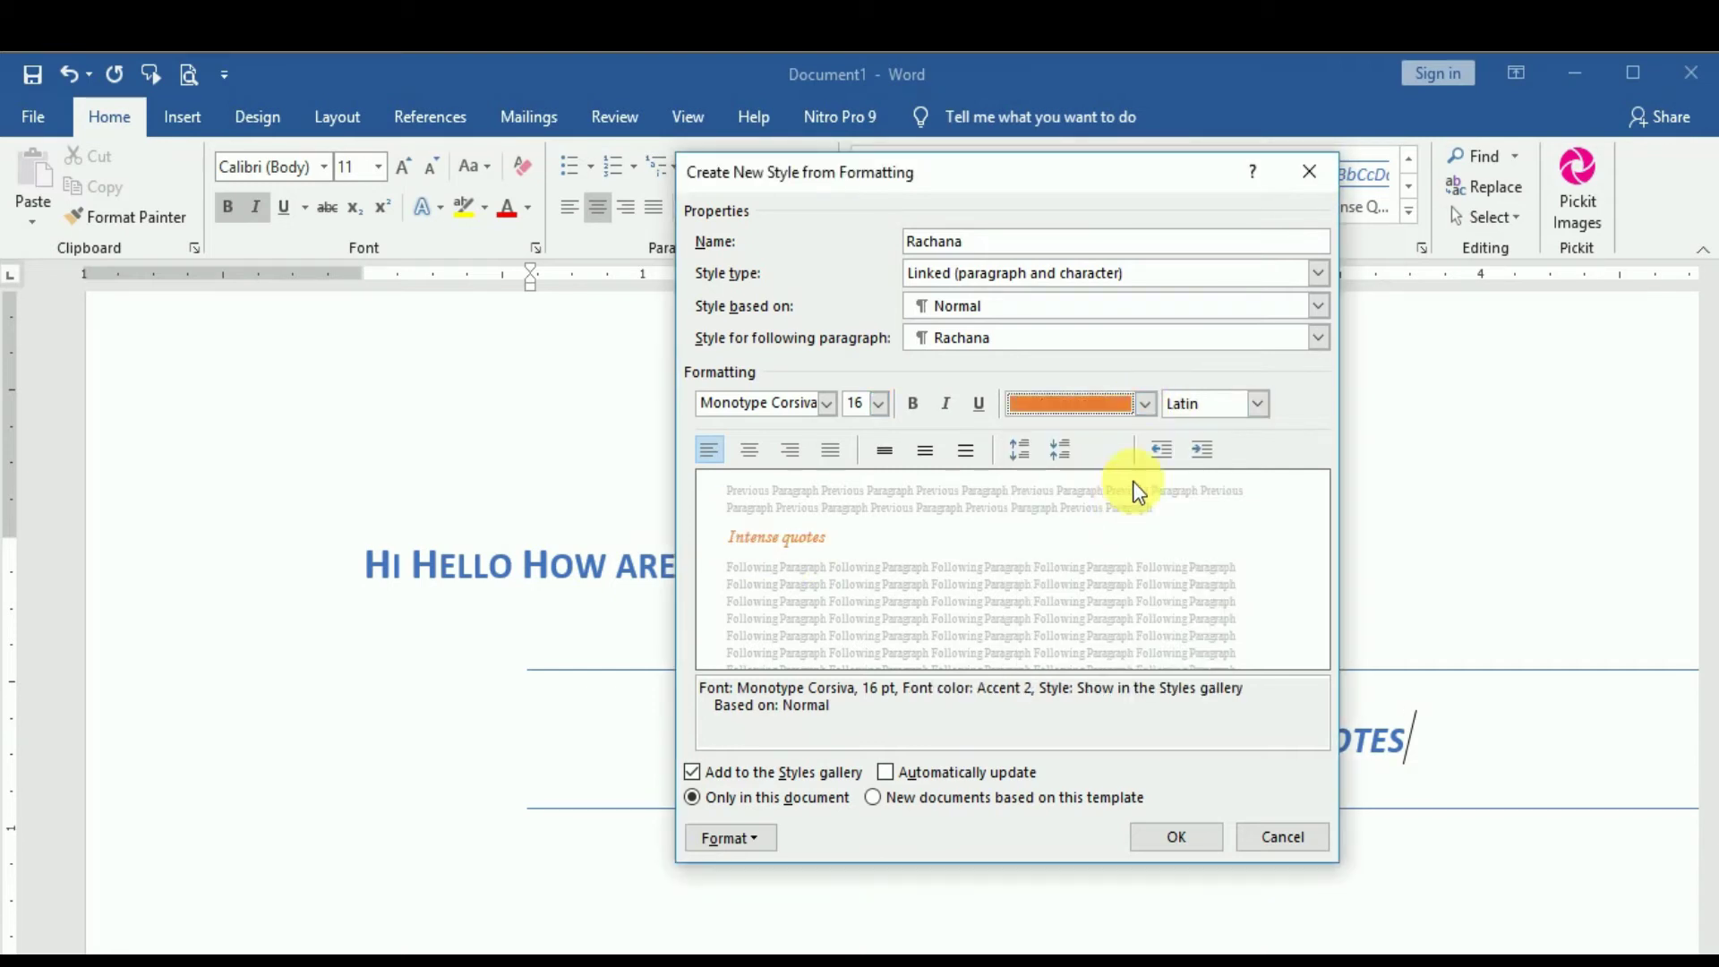
{"action": "left_click", "coordinate": [1144, 410]}
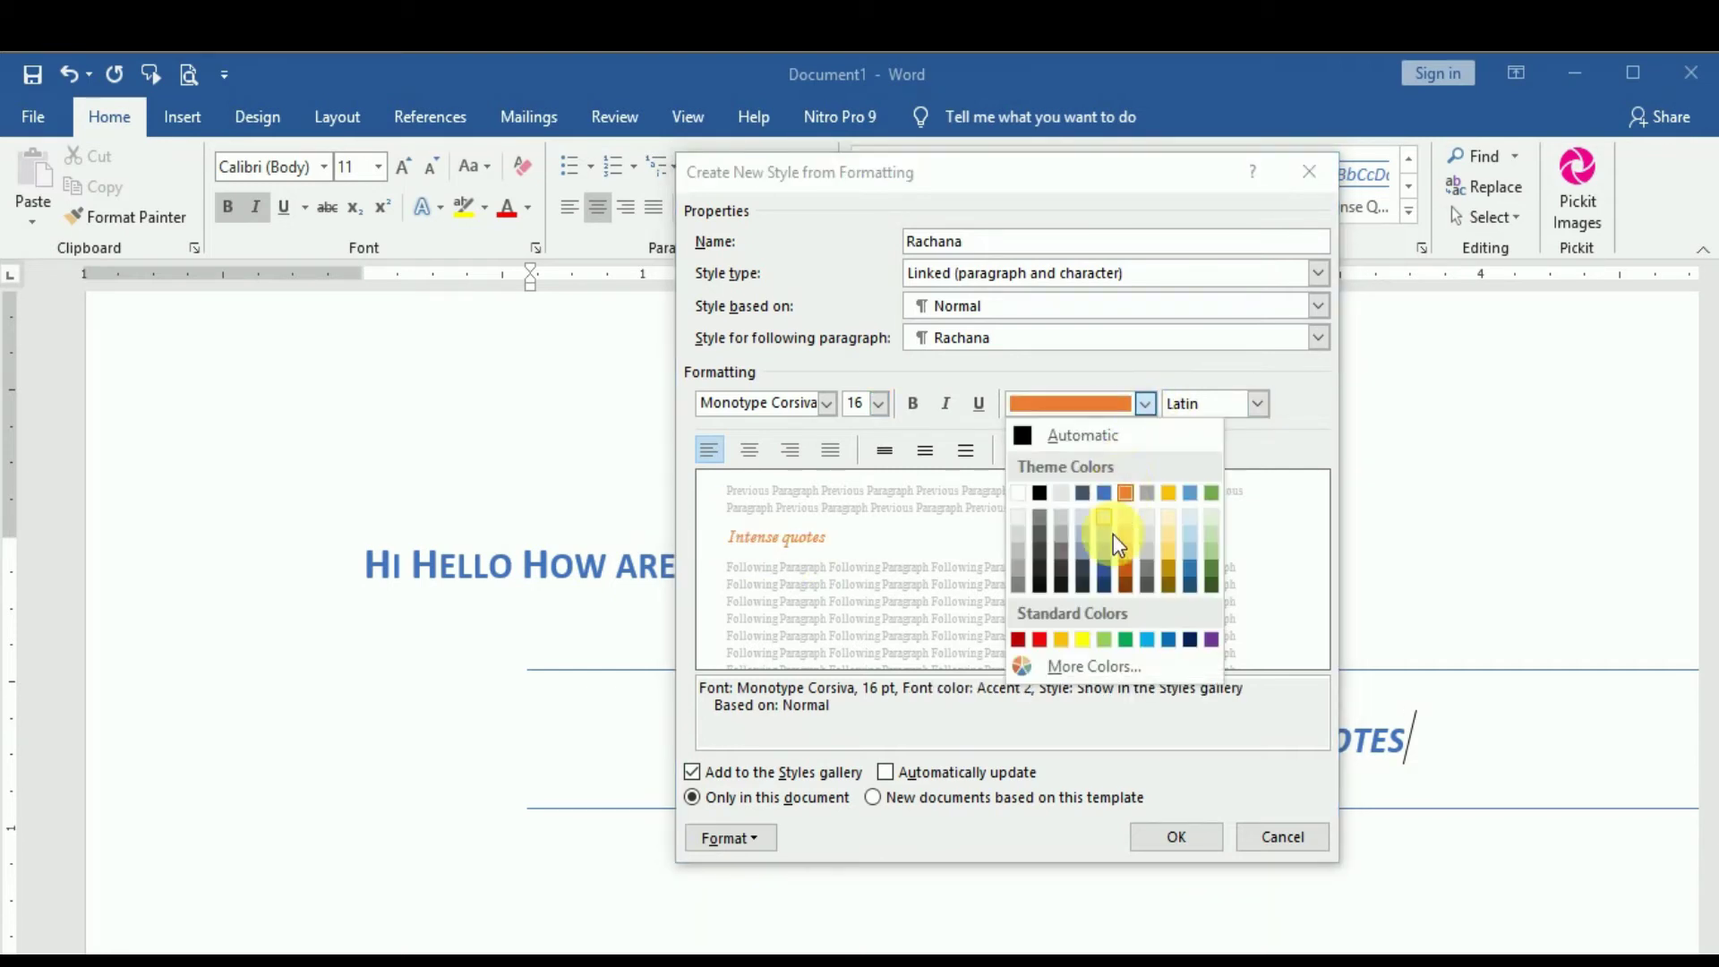
{"action": "left_click", "coordinate": [1018, 639]}
Make the new style's text bold and switch its script setting to Complex
{"action": "left_click", "coordinate": [915, 404]}
{"action": "left_click", "coordinate": [1255, 405]}
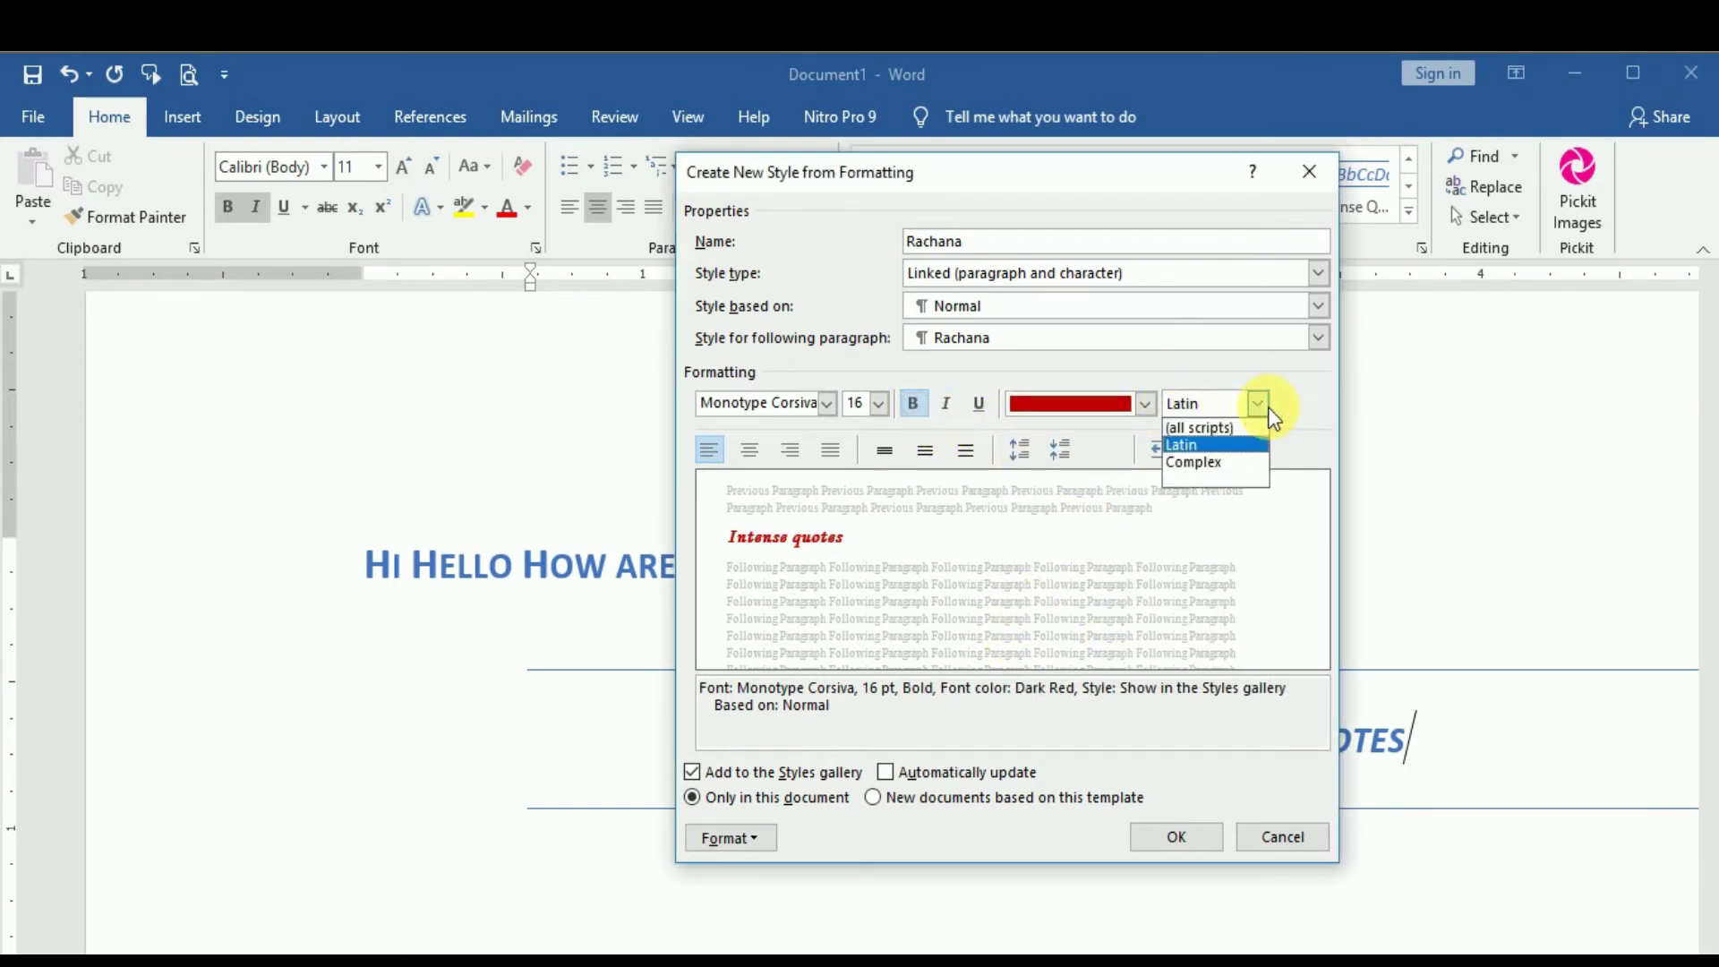
{"action": "left_click", "coordinate": [1206, 464]}
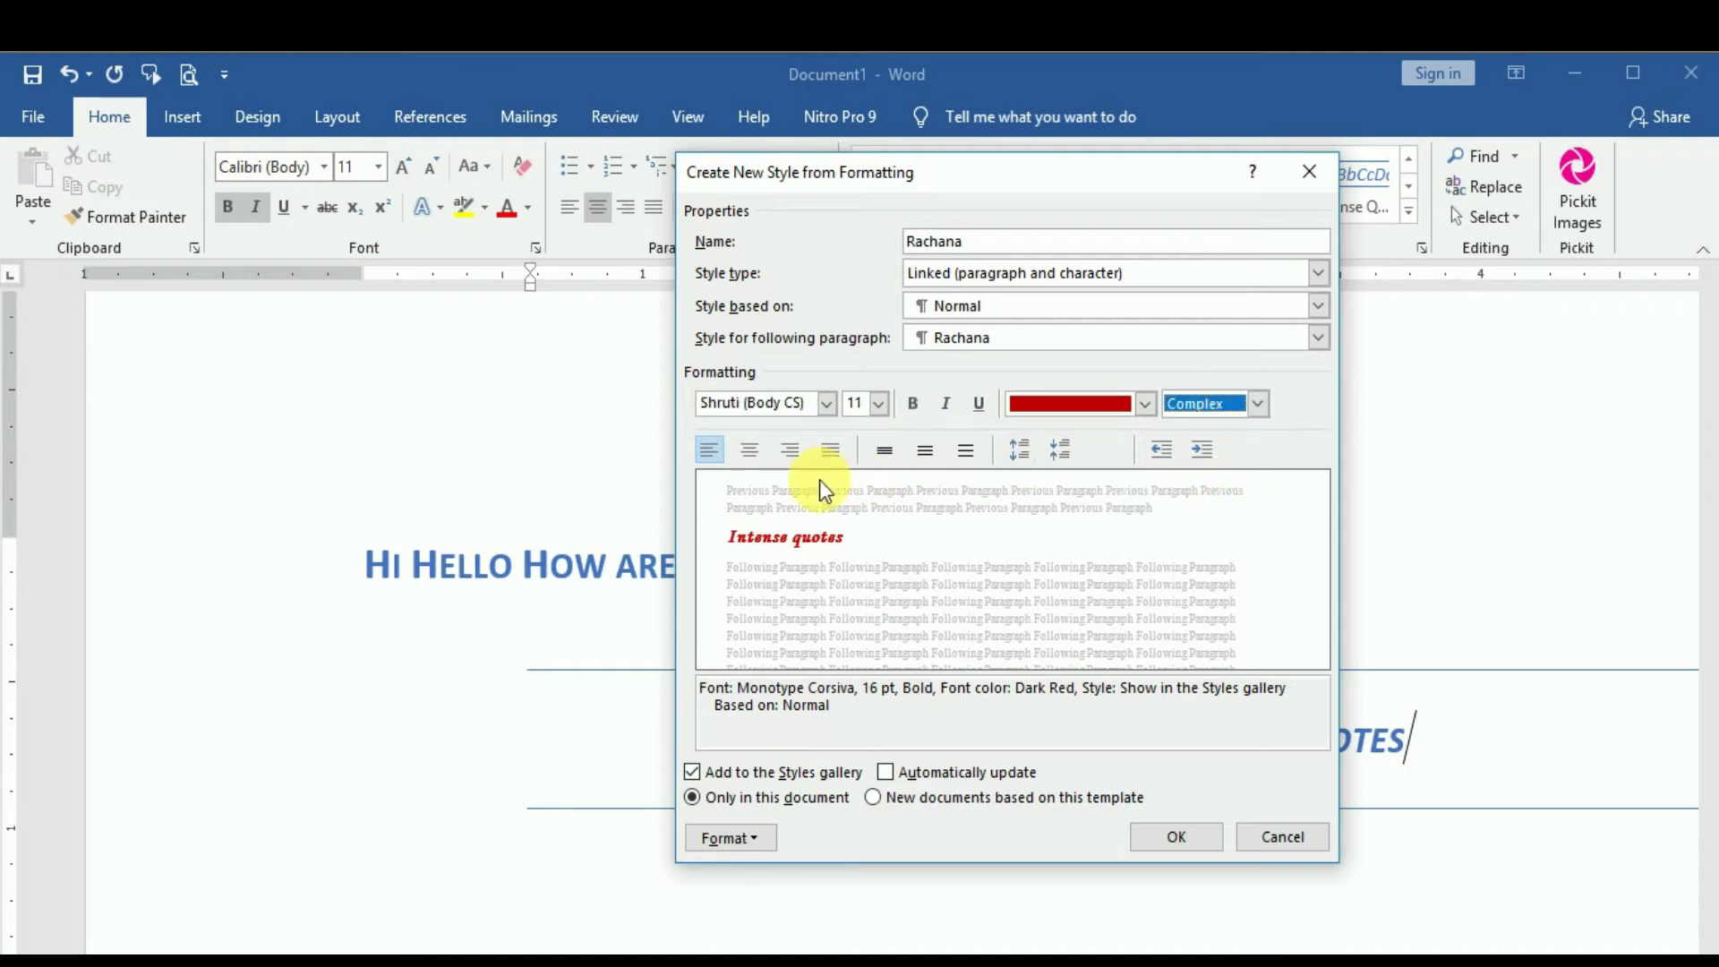
Adjust the new style's paragraph spacing to 6 pt before and 14 pt after
{"action": "left_click", "coordinate": [1015, 457]}
{"action": "left_click", "coordinate": [1015, 457]}
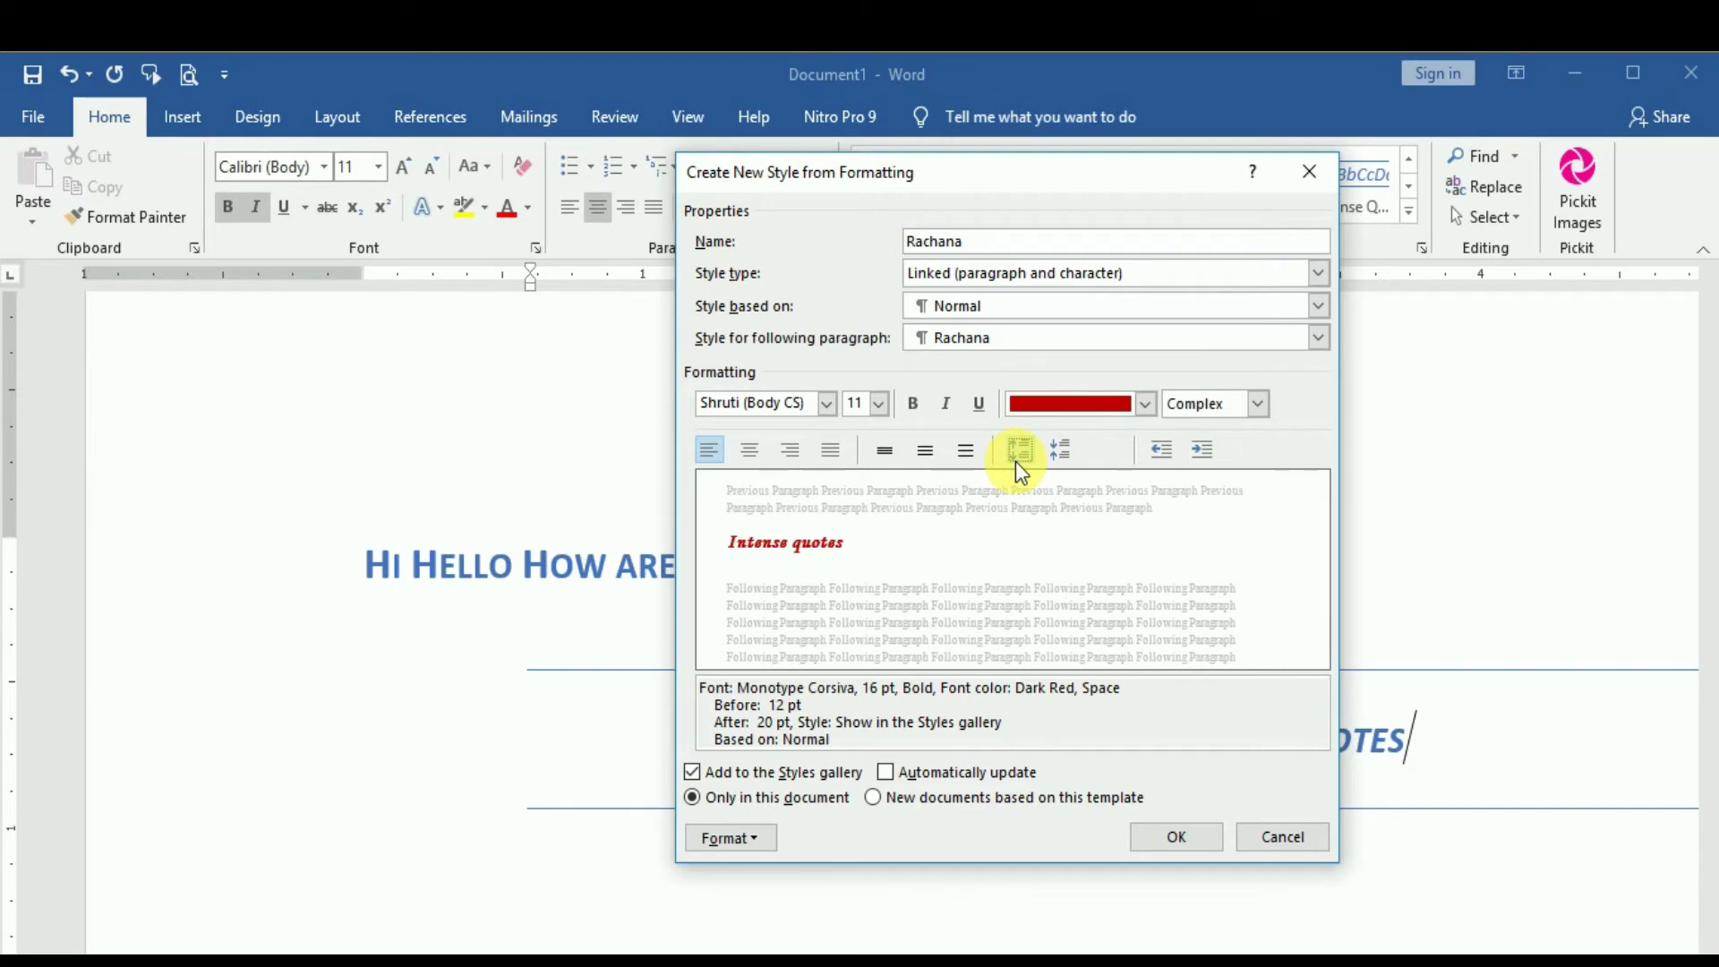
{"action": "left_click", "coordinate": [1061, 454]}
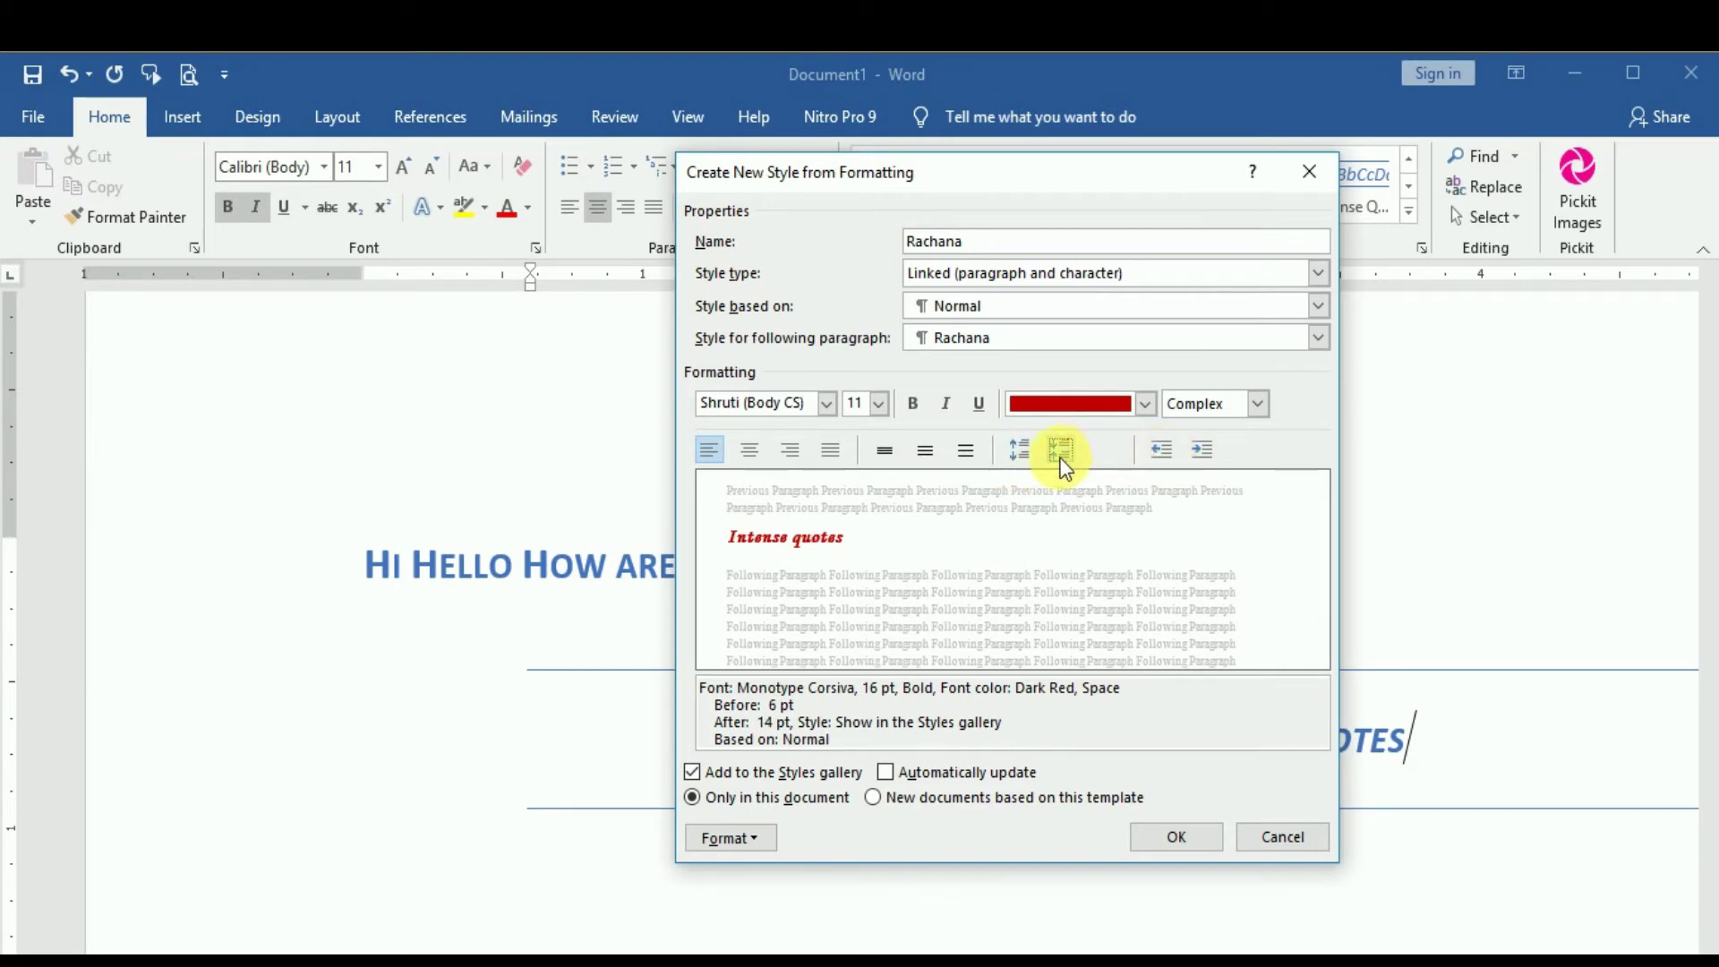
{"action": "left_click", "coordinate": [1061, 450]}
{"action": "left_click", "coordinate": [1017, 448]}
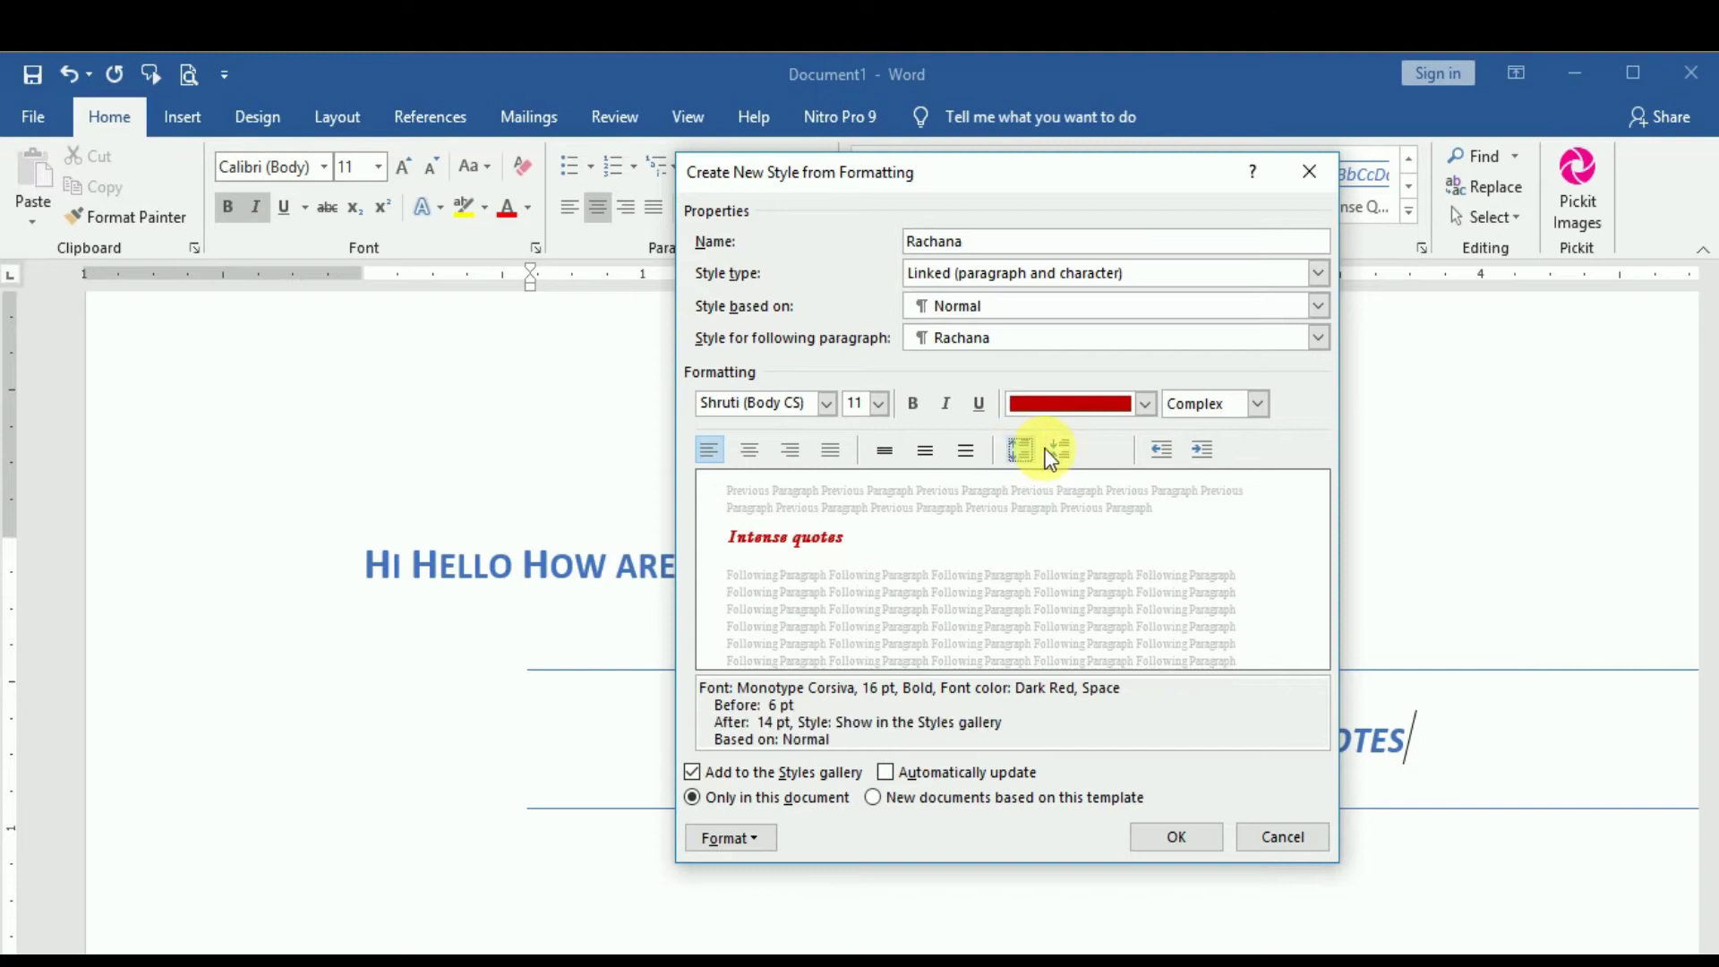
Increase the new style's left indent to 1.5"
{"action": "left_click", "coordinate": [1164, 455]}
{"action": "left_click", "coordinate": [1203, 450]}
{"action": "left_click", "coordinate": [1204, 450]}
{"action": "left_click", "coordinate": [1203, 450]}
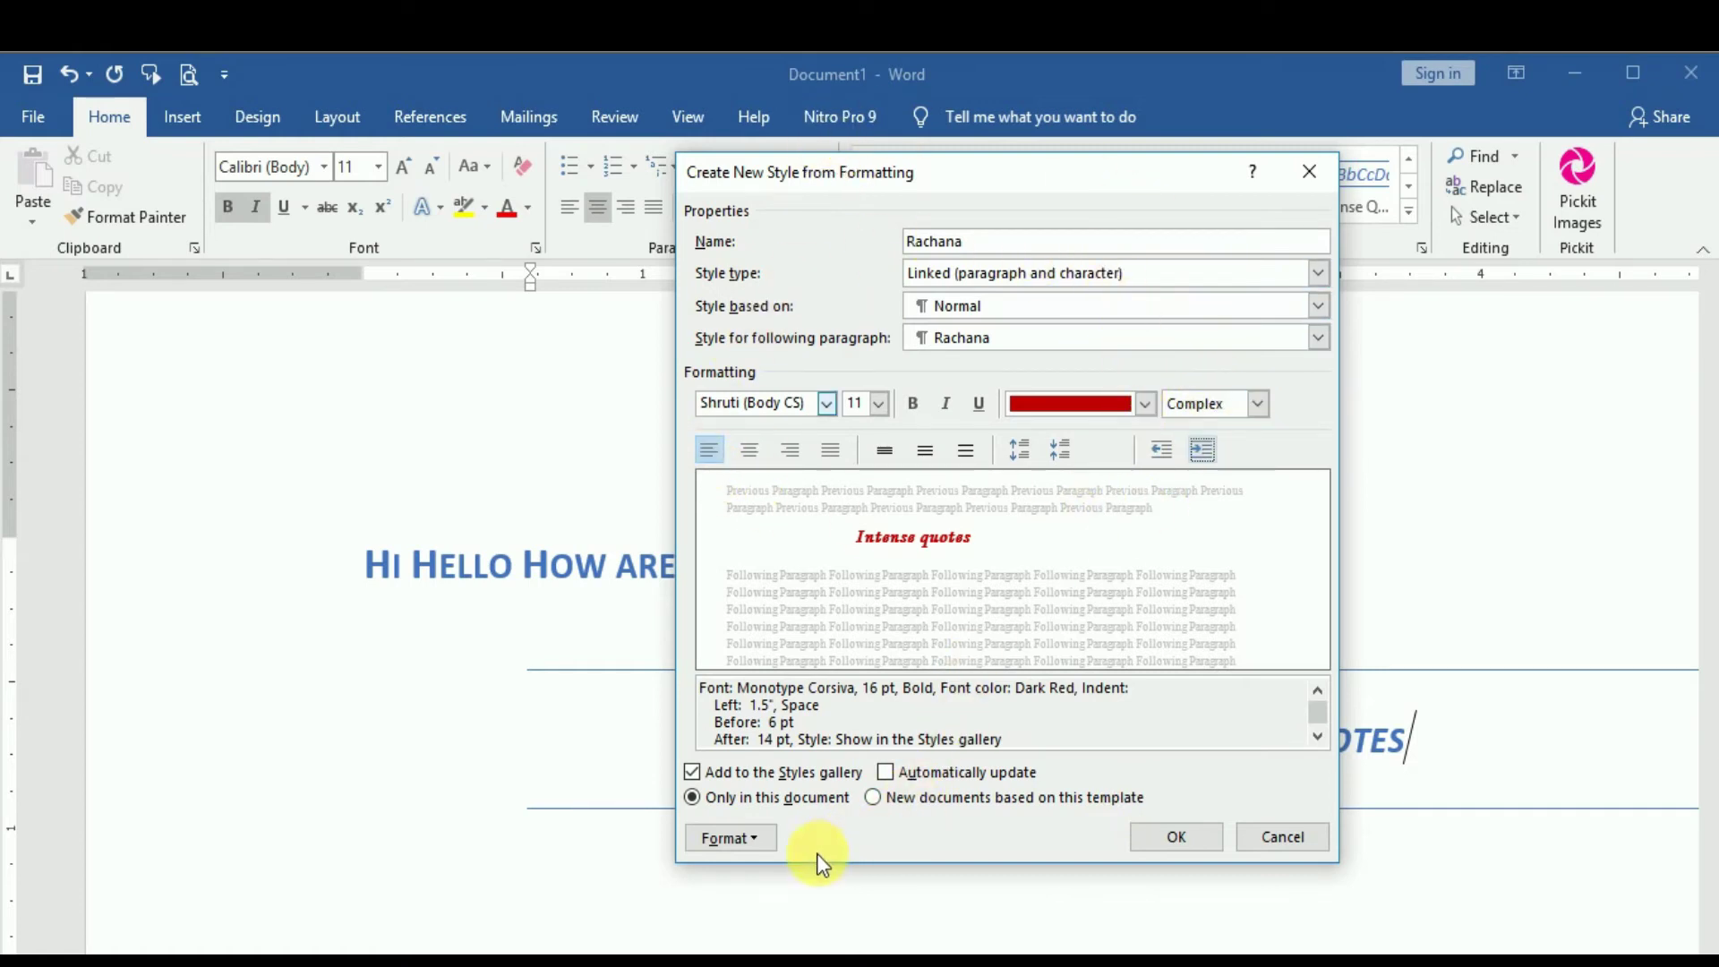
Look through the new style's text fill effect options and its paragraph indent and spacing settings
{"action": "left_click", "coordinate": [748, 841]}
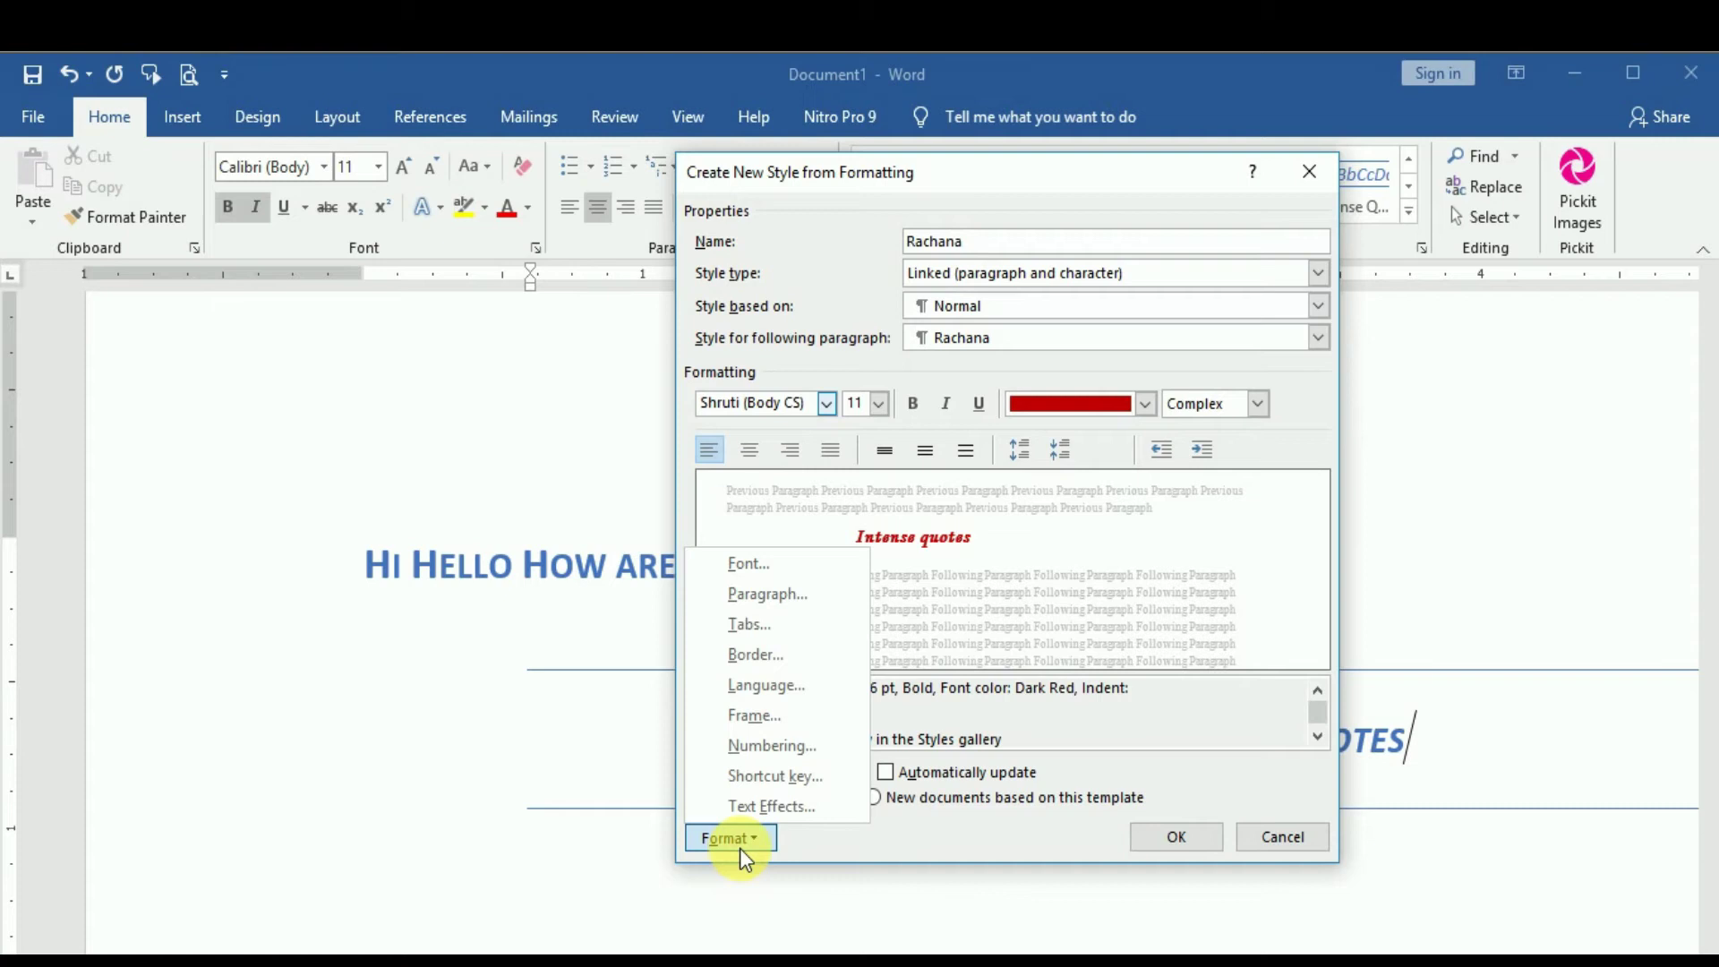
{"action": "left_click", "coordinate": [786, 811]}
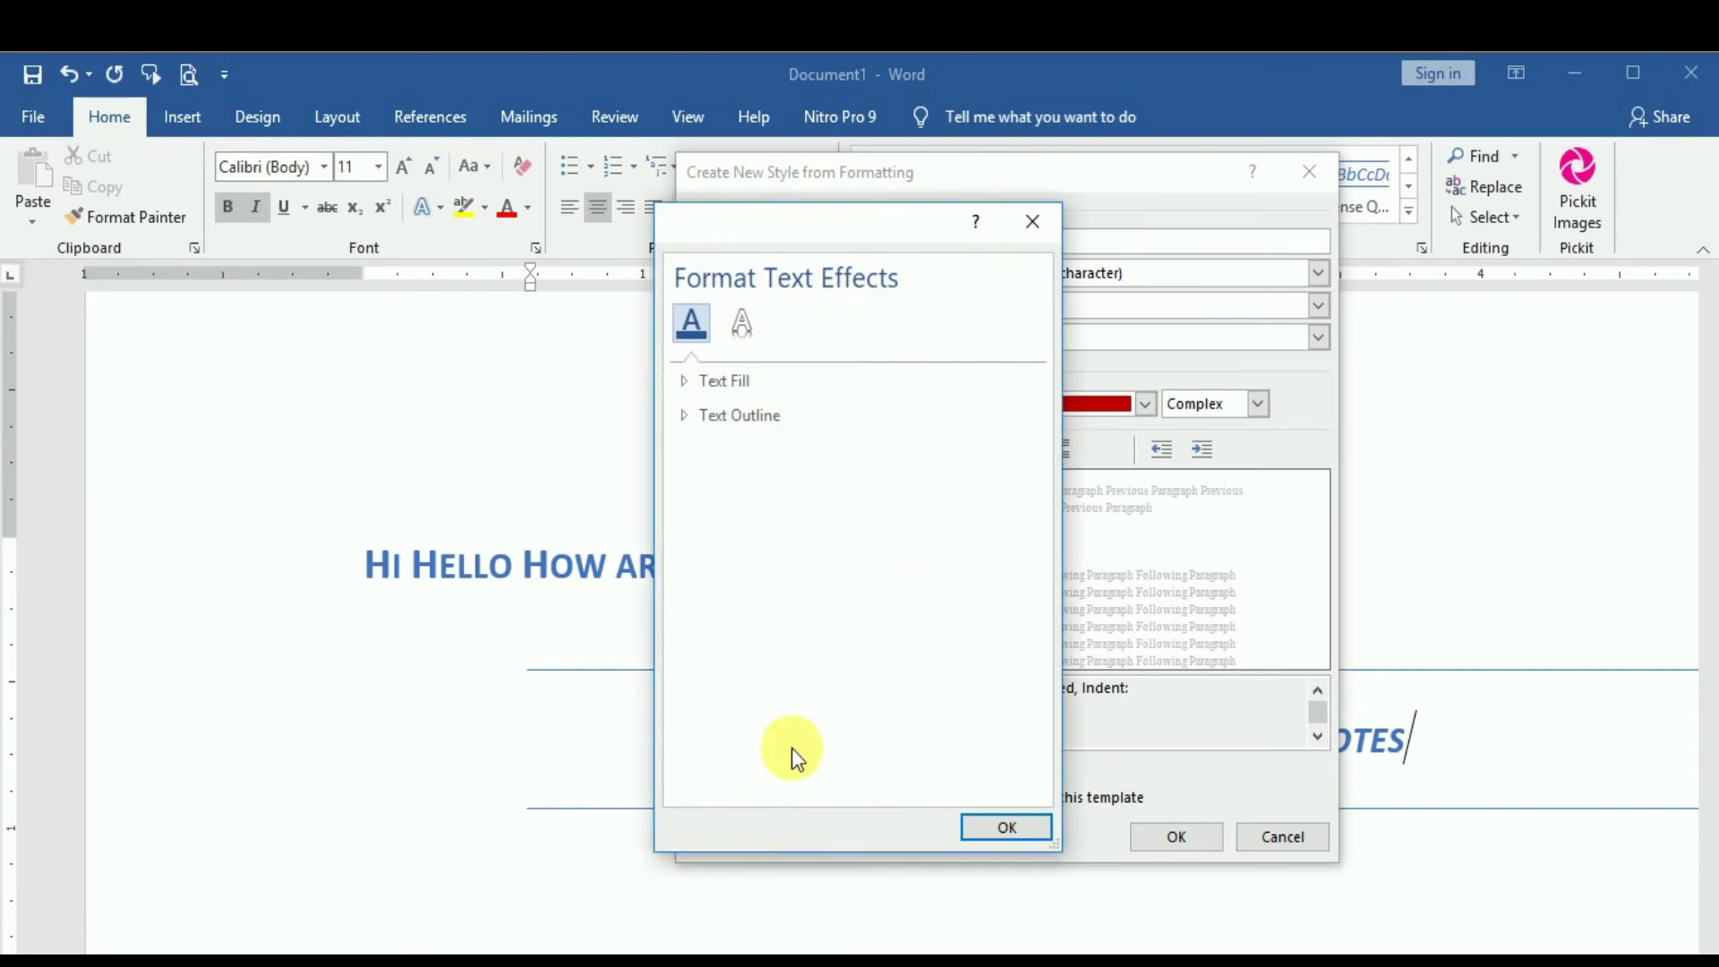
{"action": "left_click", "coordinate": [755, 385]}
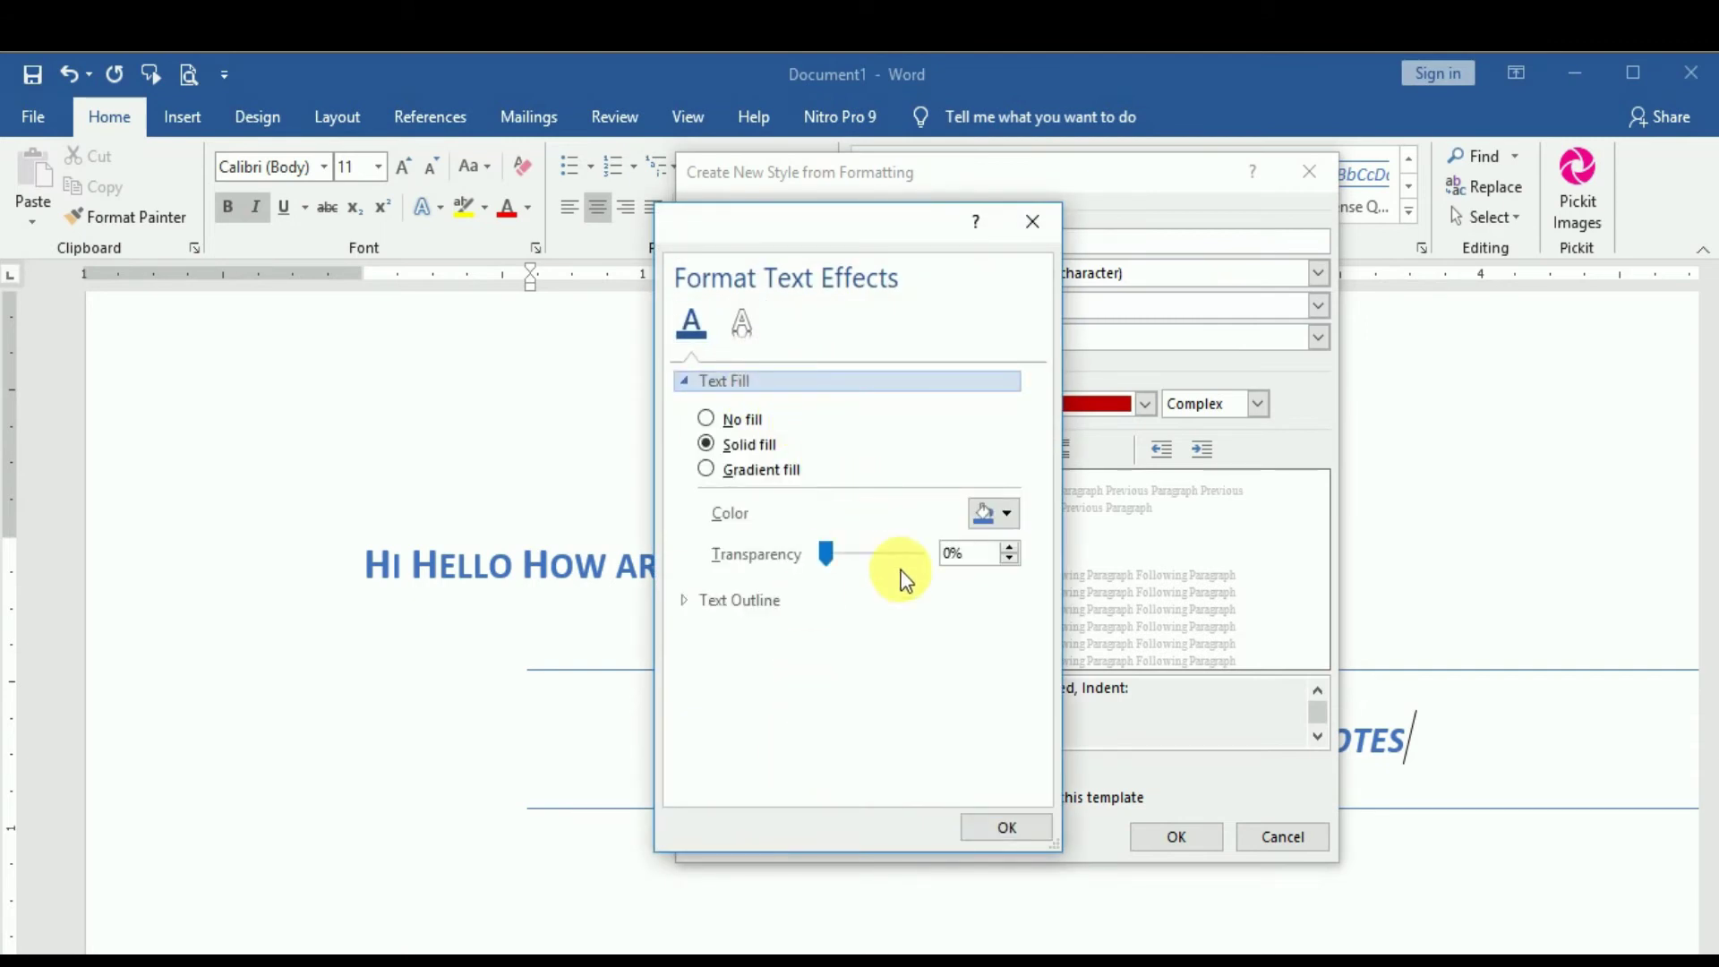
{"action": "left_click", "coordinate": [1006, 825]}
{"action": "left_click", "coordinate": [757, 836]}
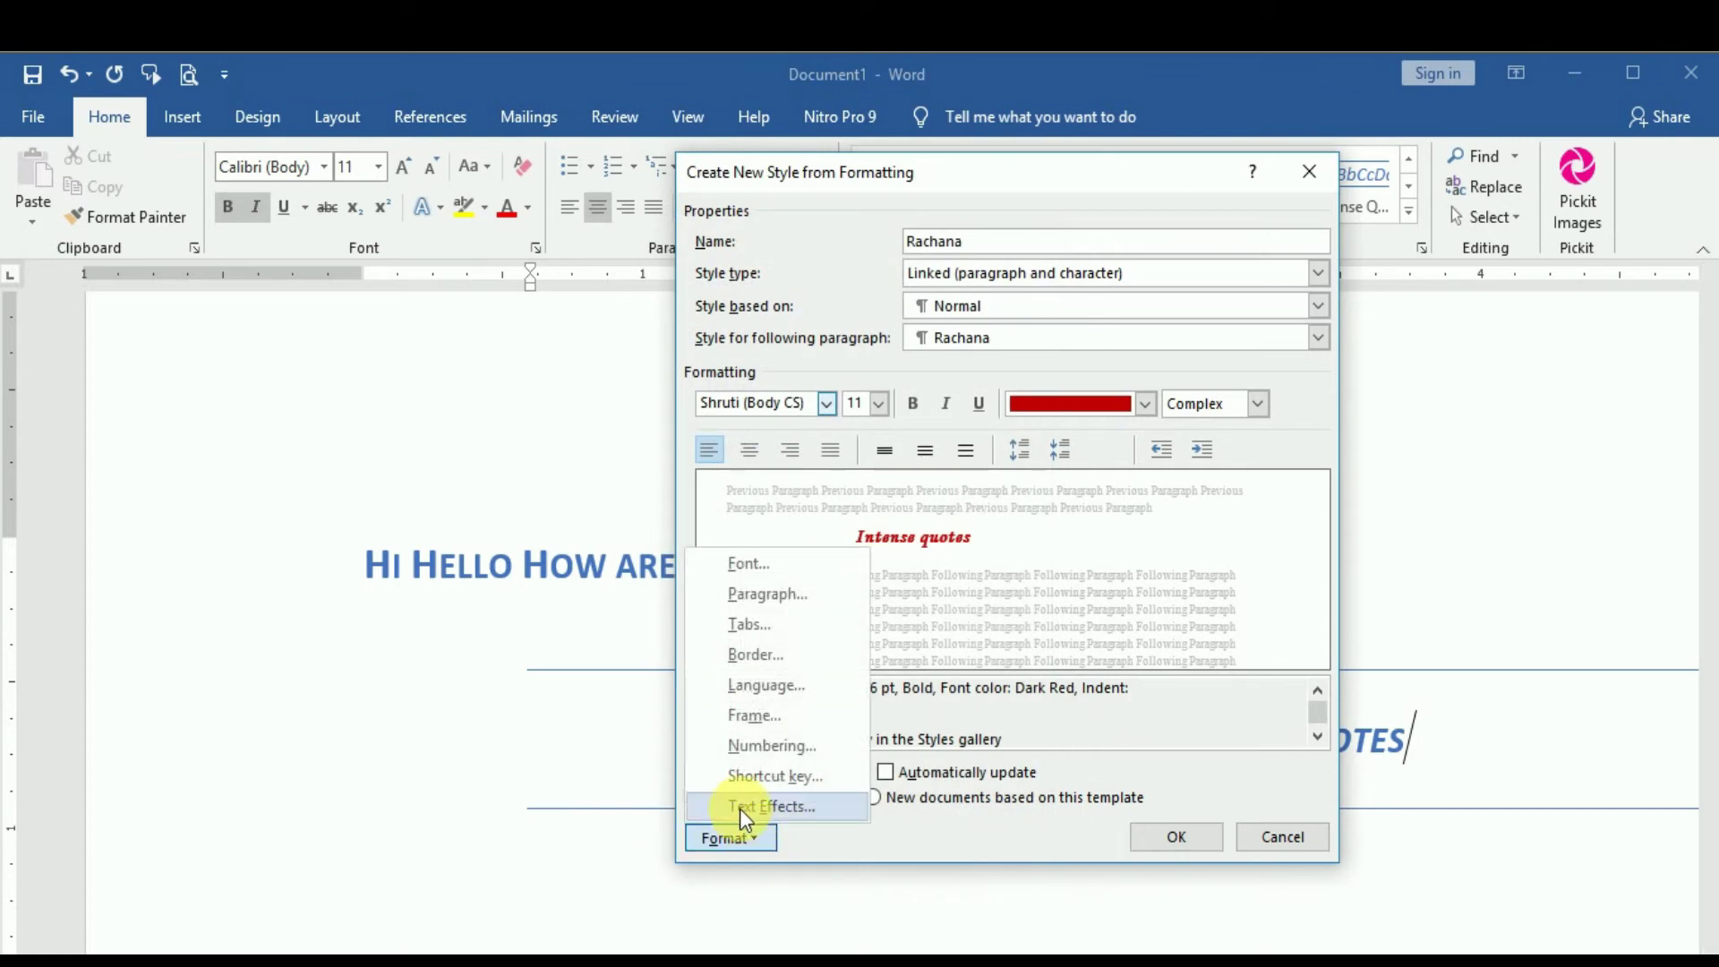
{"action": "left_click", "coordinate": [738, 596]}
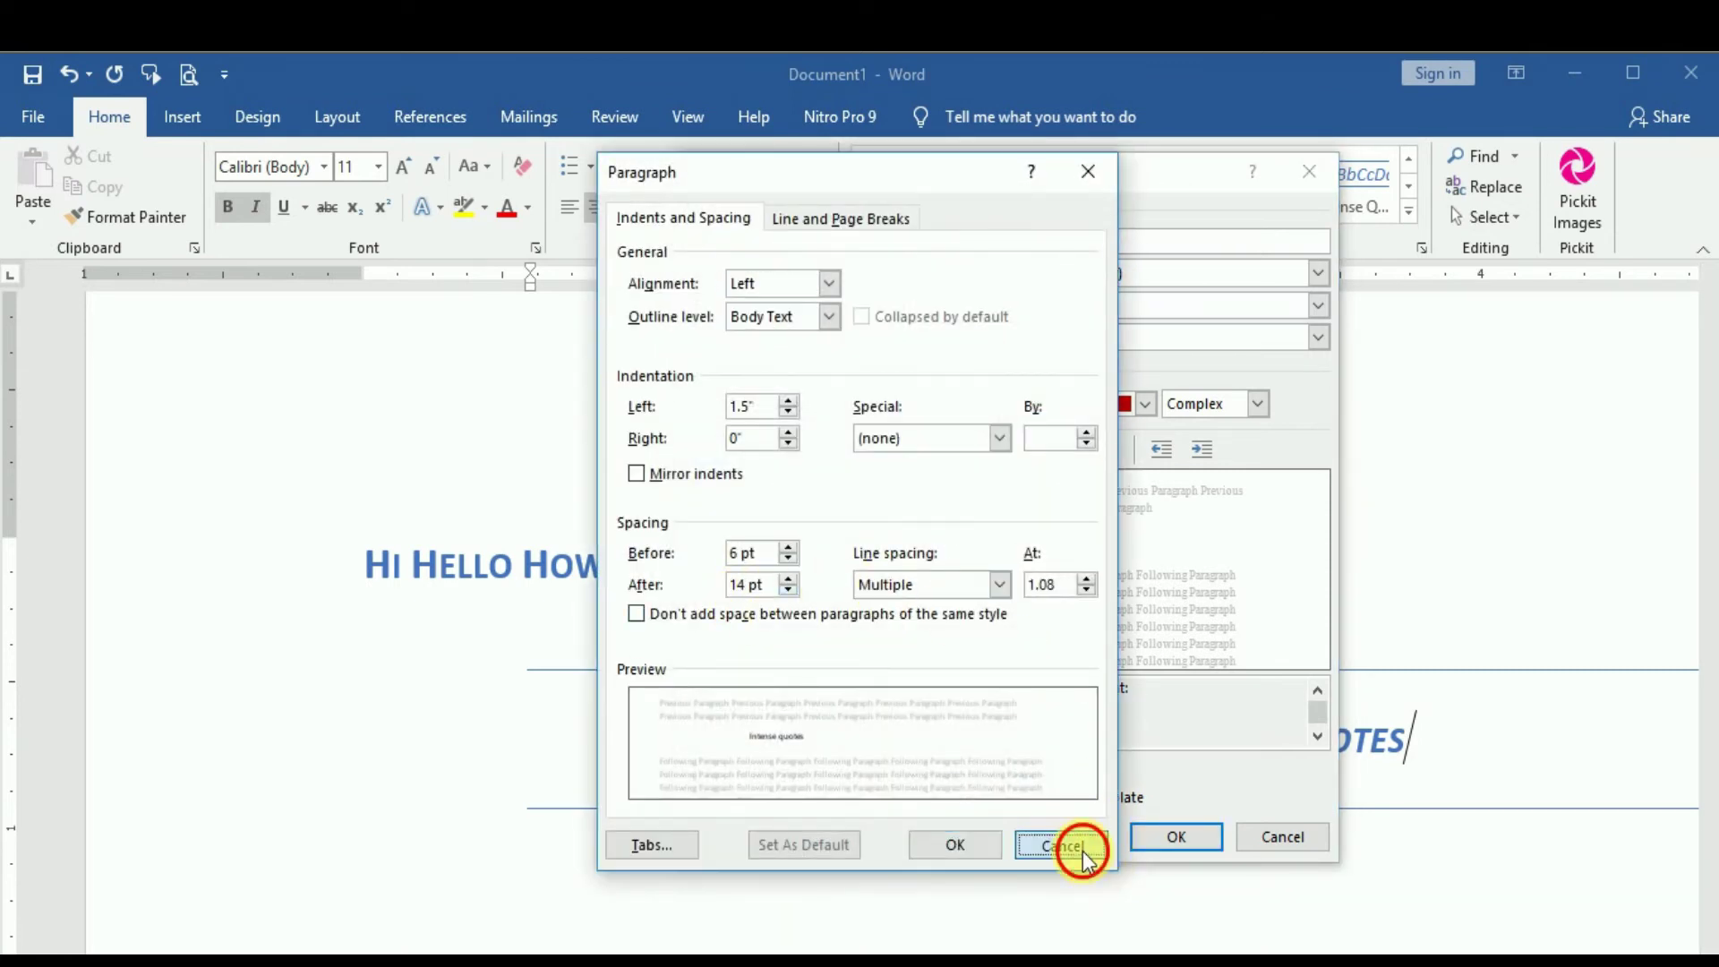
{"action": "left_click", "coordinate": [1070, 844]}
Add a Box border with a combined thick-and-thin line style to the new style's paragraph
{"action": "left_click", "coordinate": [745, 839]}
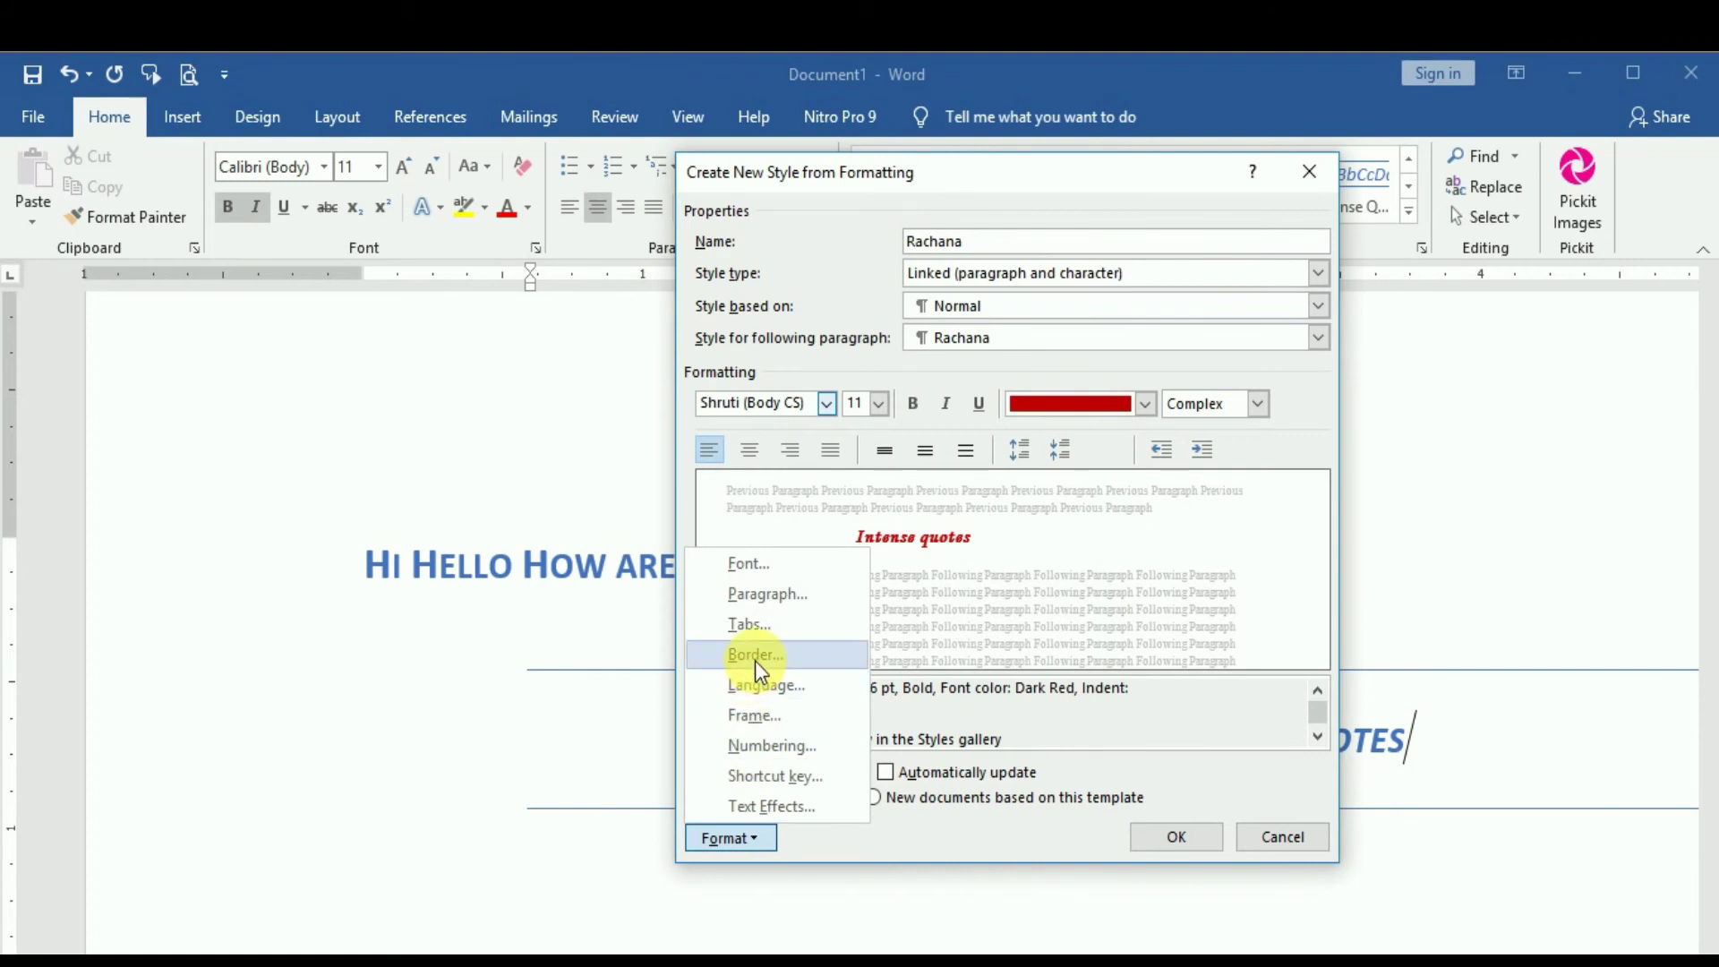
{"action": "left_click", "coordinate": [755, 659]}
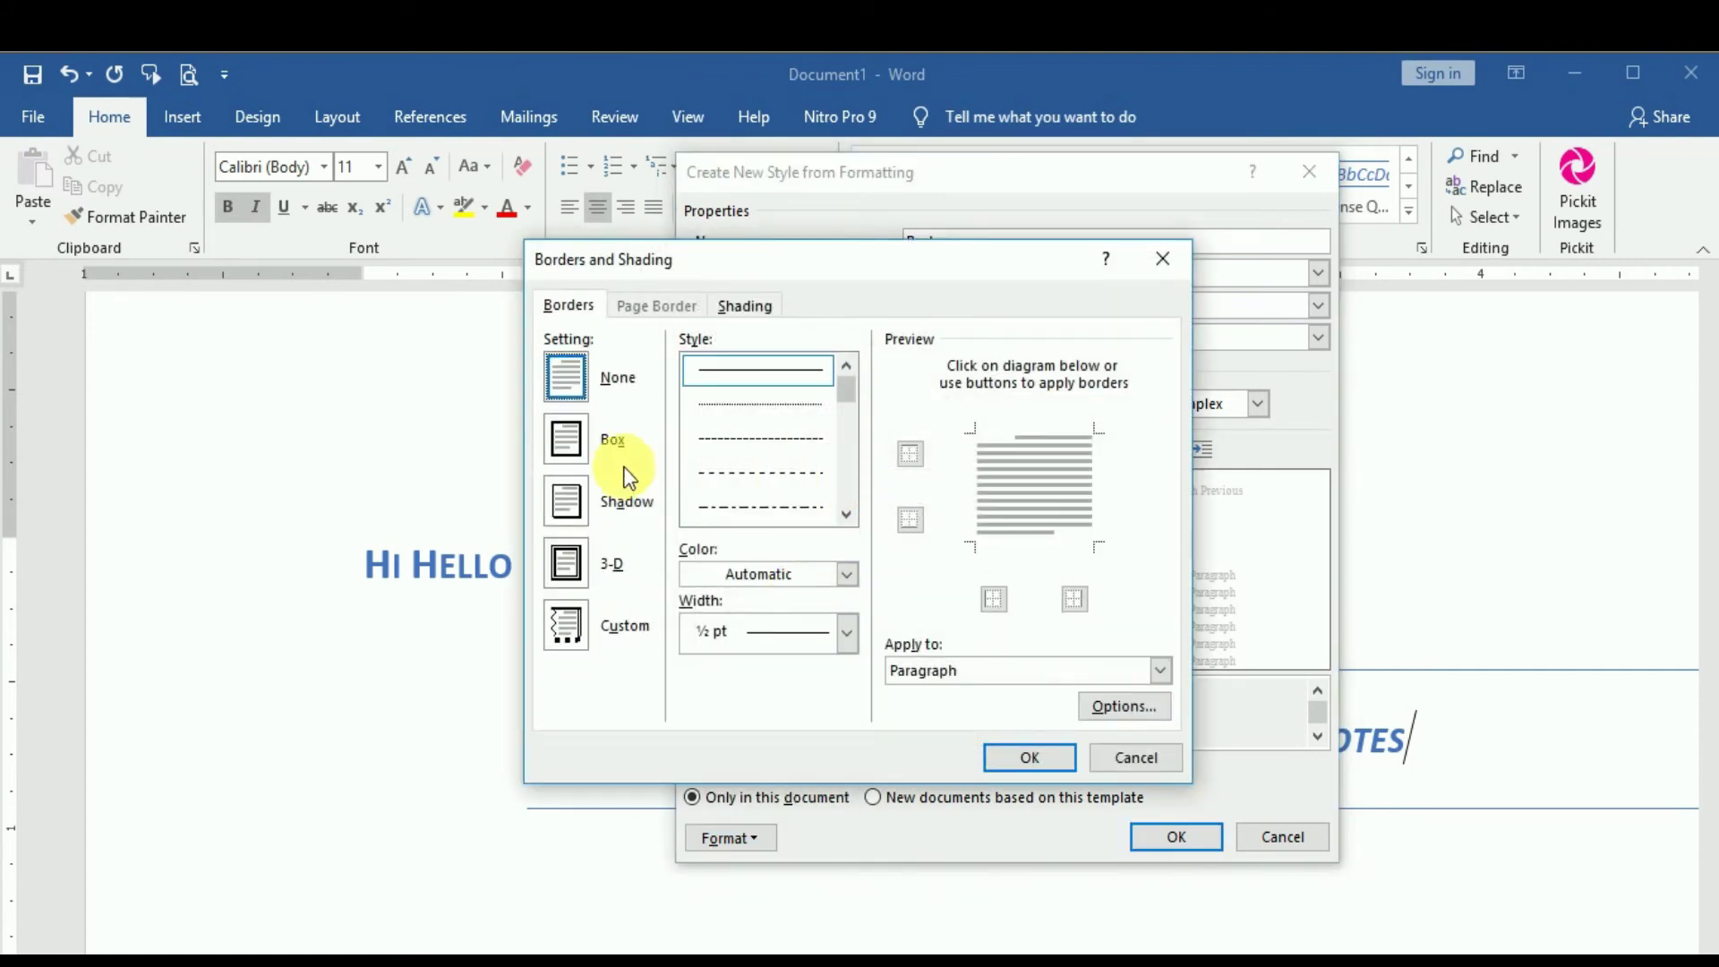
{"action": "left_click", "coordinate": [560, 441]}
{"action": "left_click", "coordinate": [570, 505]}
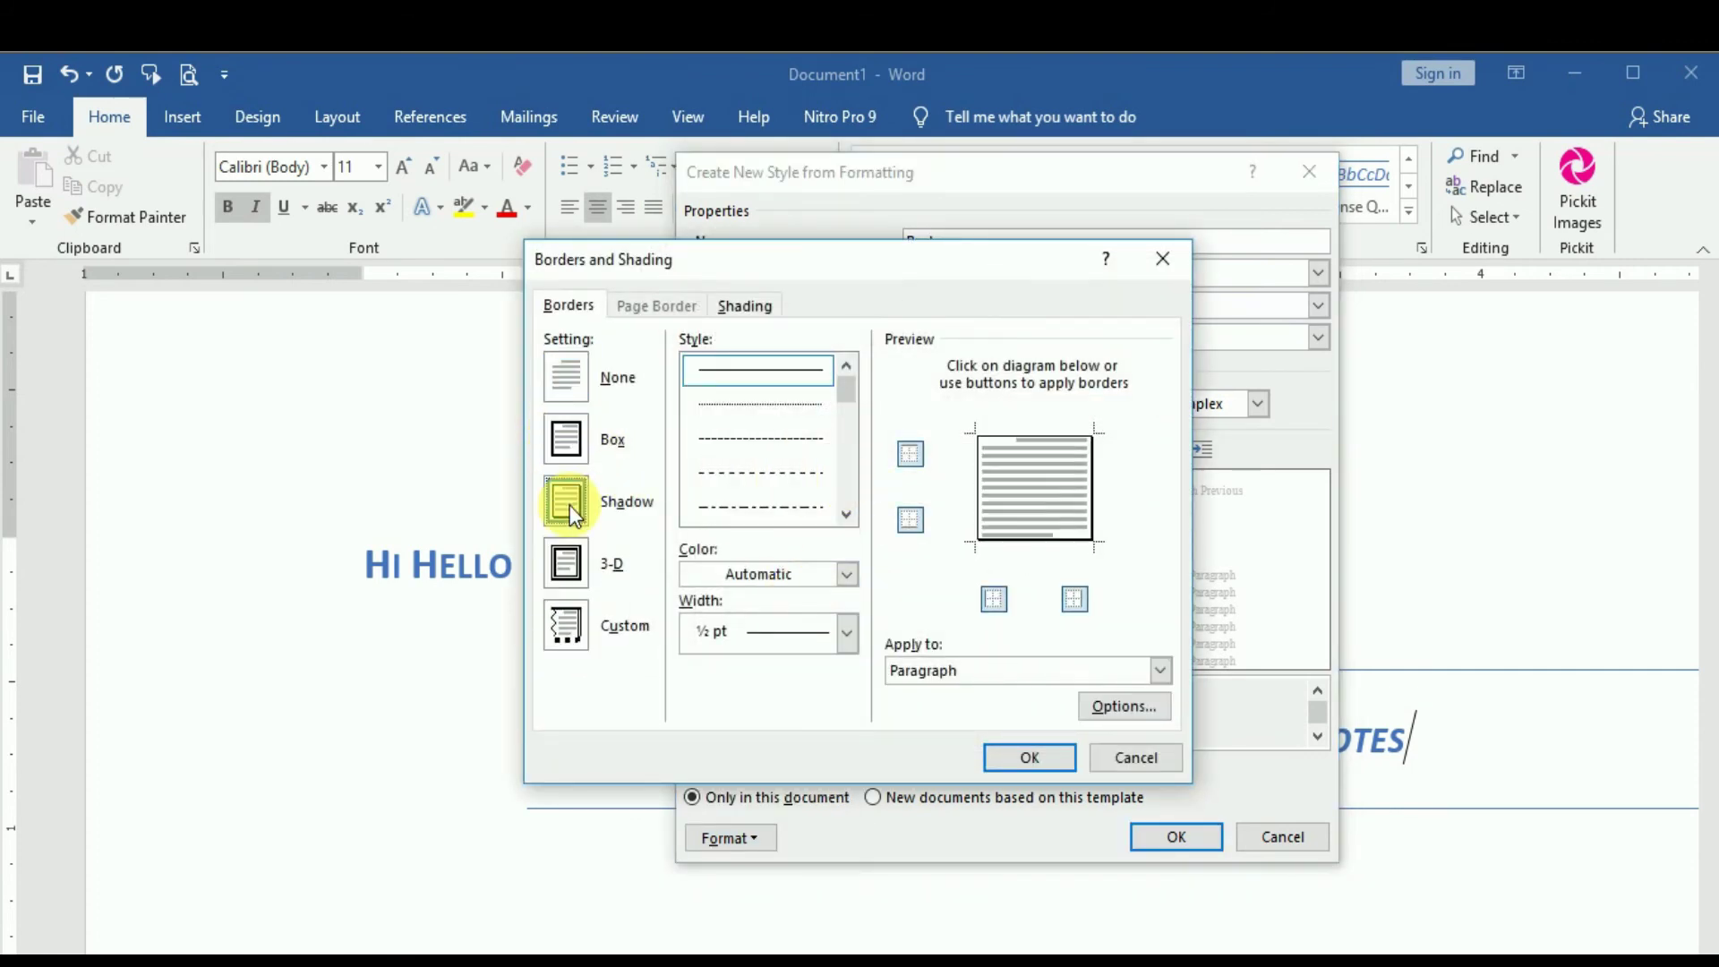
{"action": "left_click", "coordinate": [571, 560]}
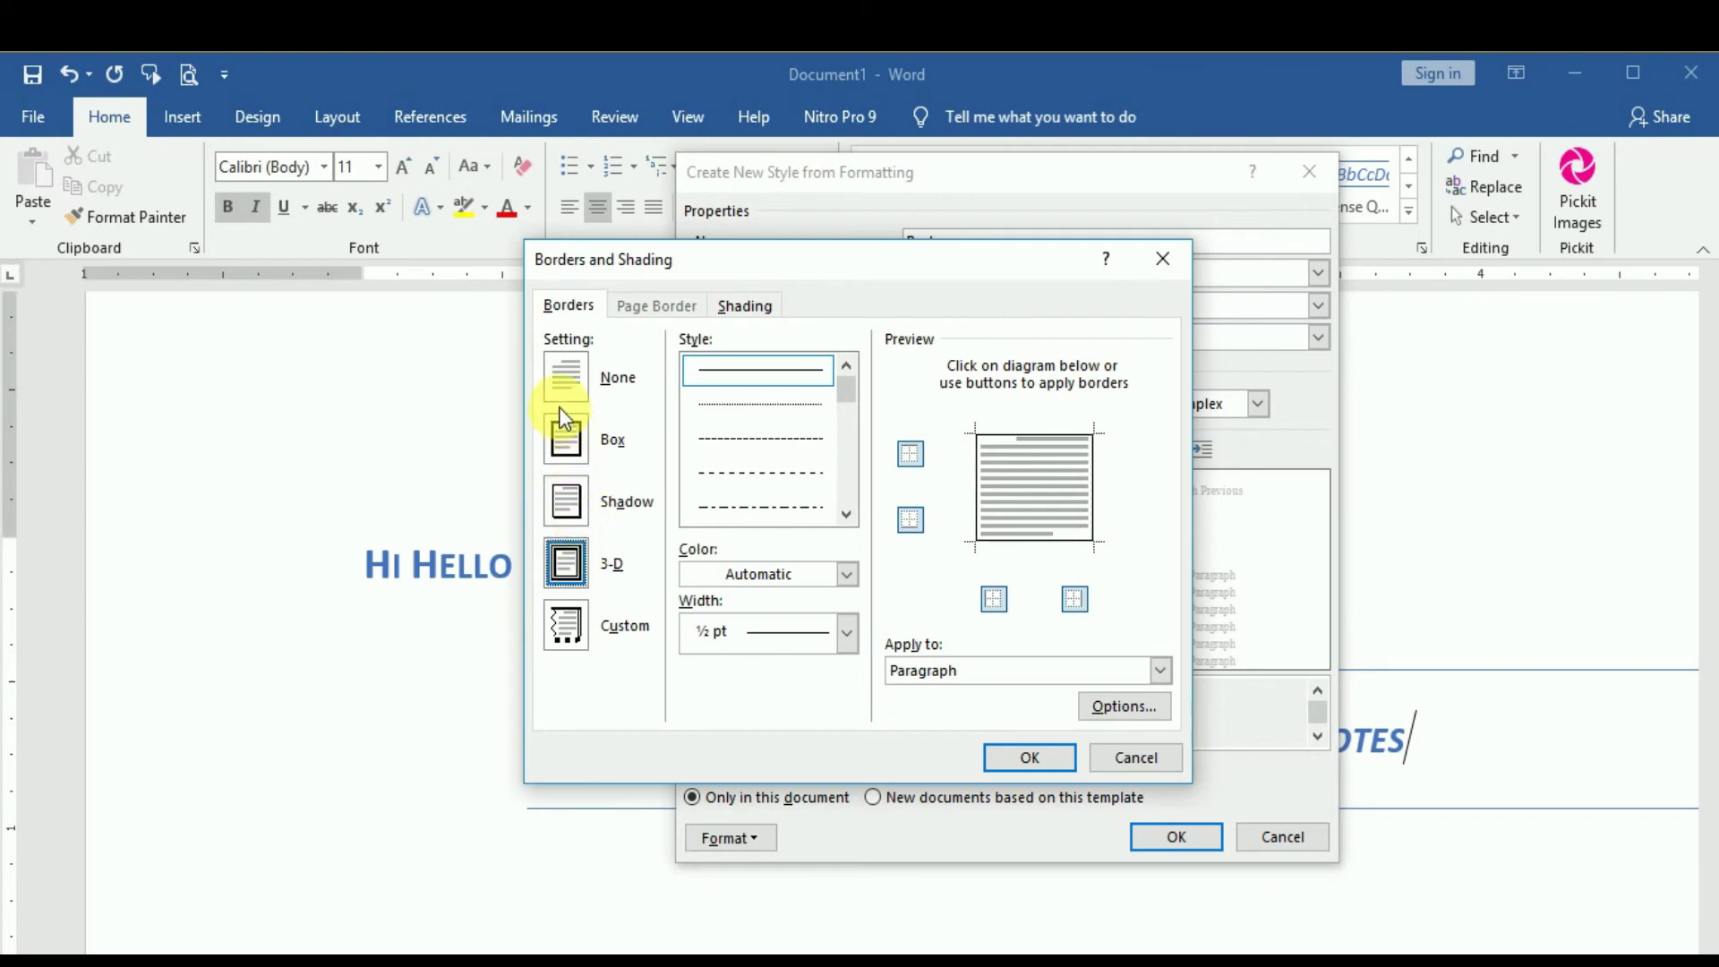
{"action": "left_click", "coordinate": [564, 443]}
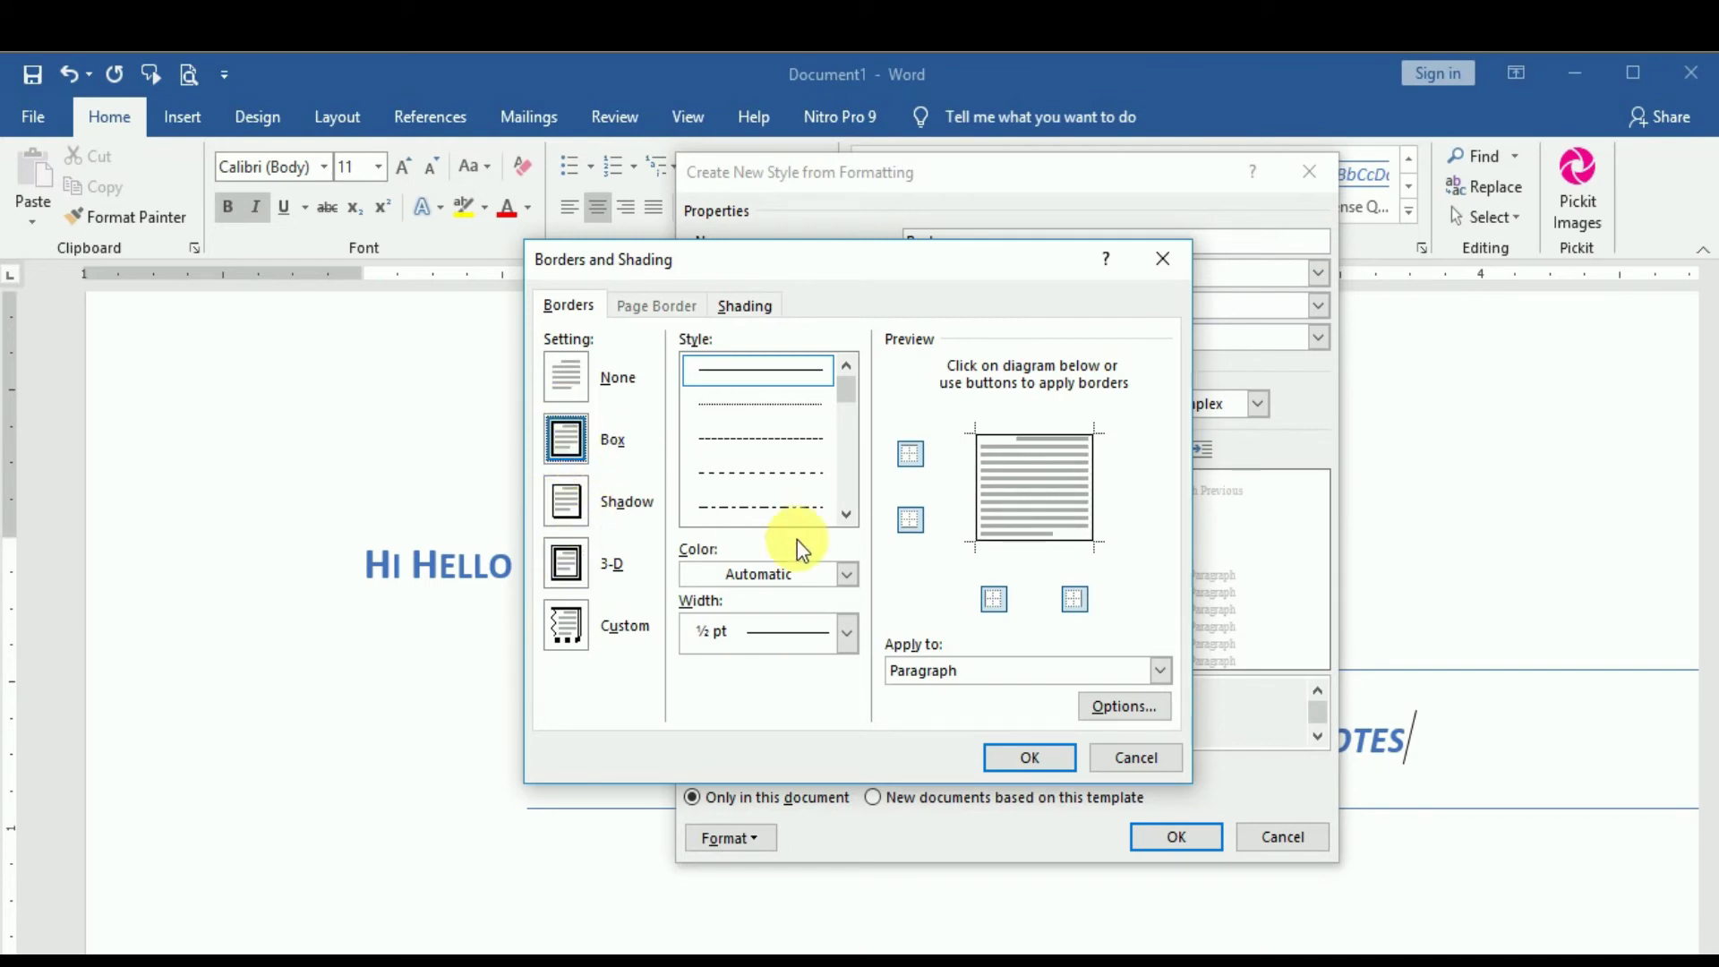
{"action": "left_click", "coordinate": [847, 505]}
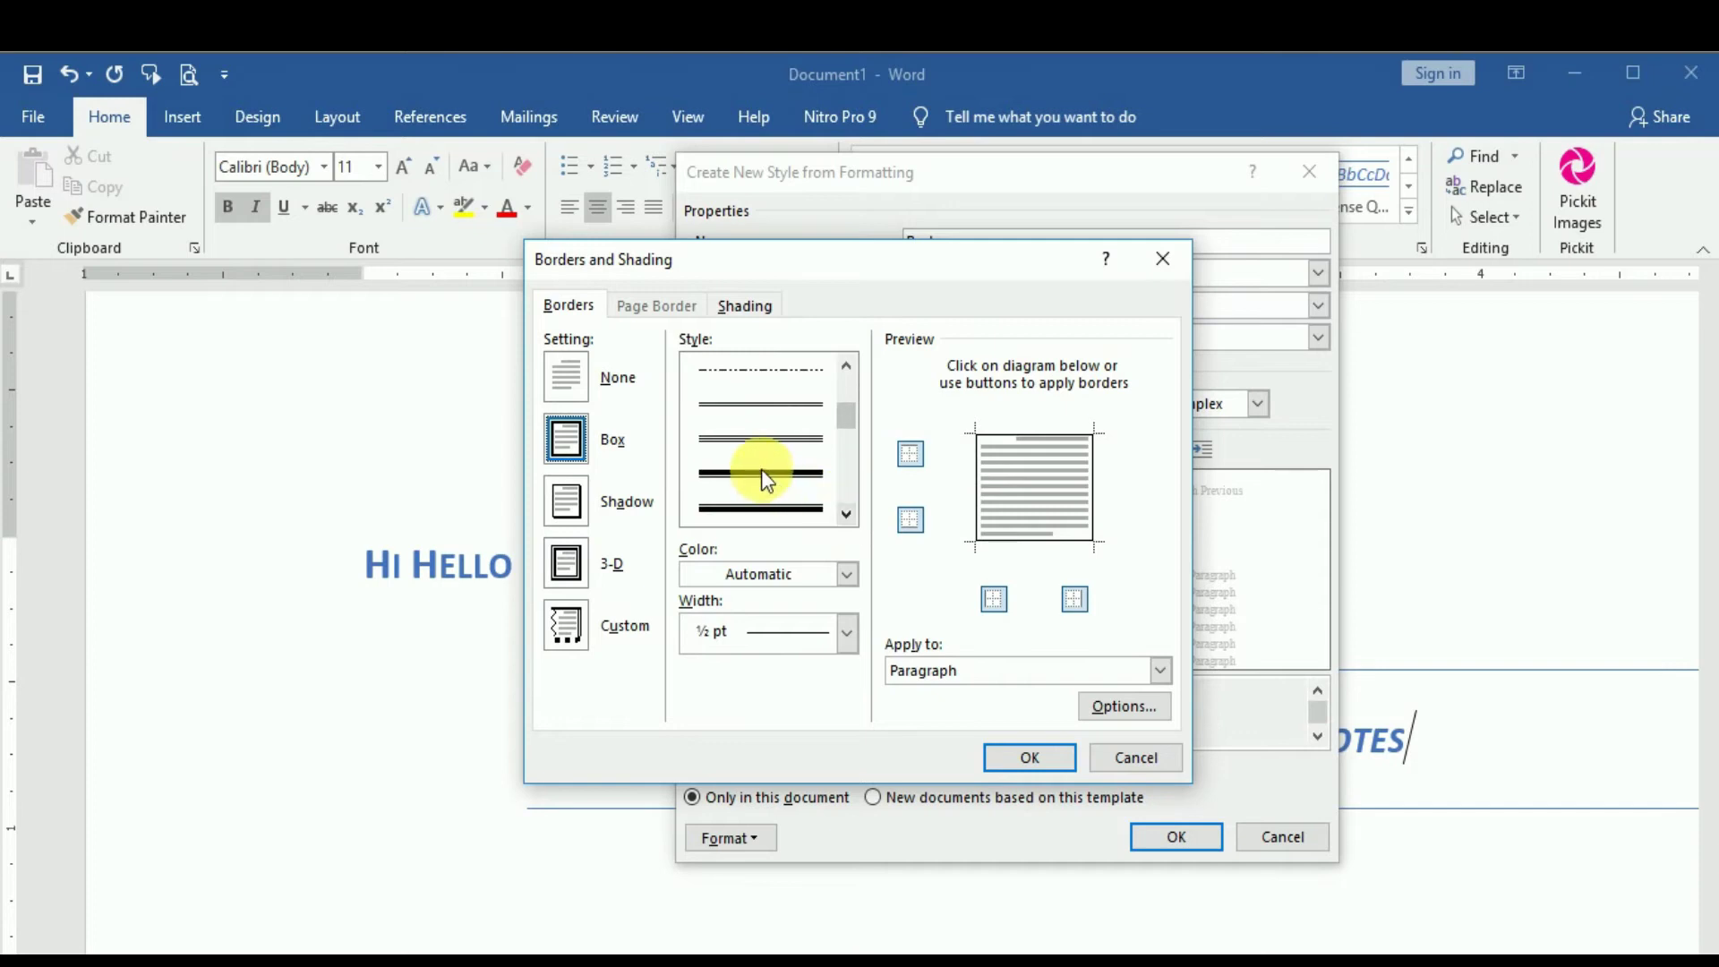
{"action": "left_click", "coordinate": [761, 473]}
{"action": "left_click", "coordinate": [1029, 757]}
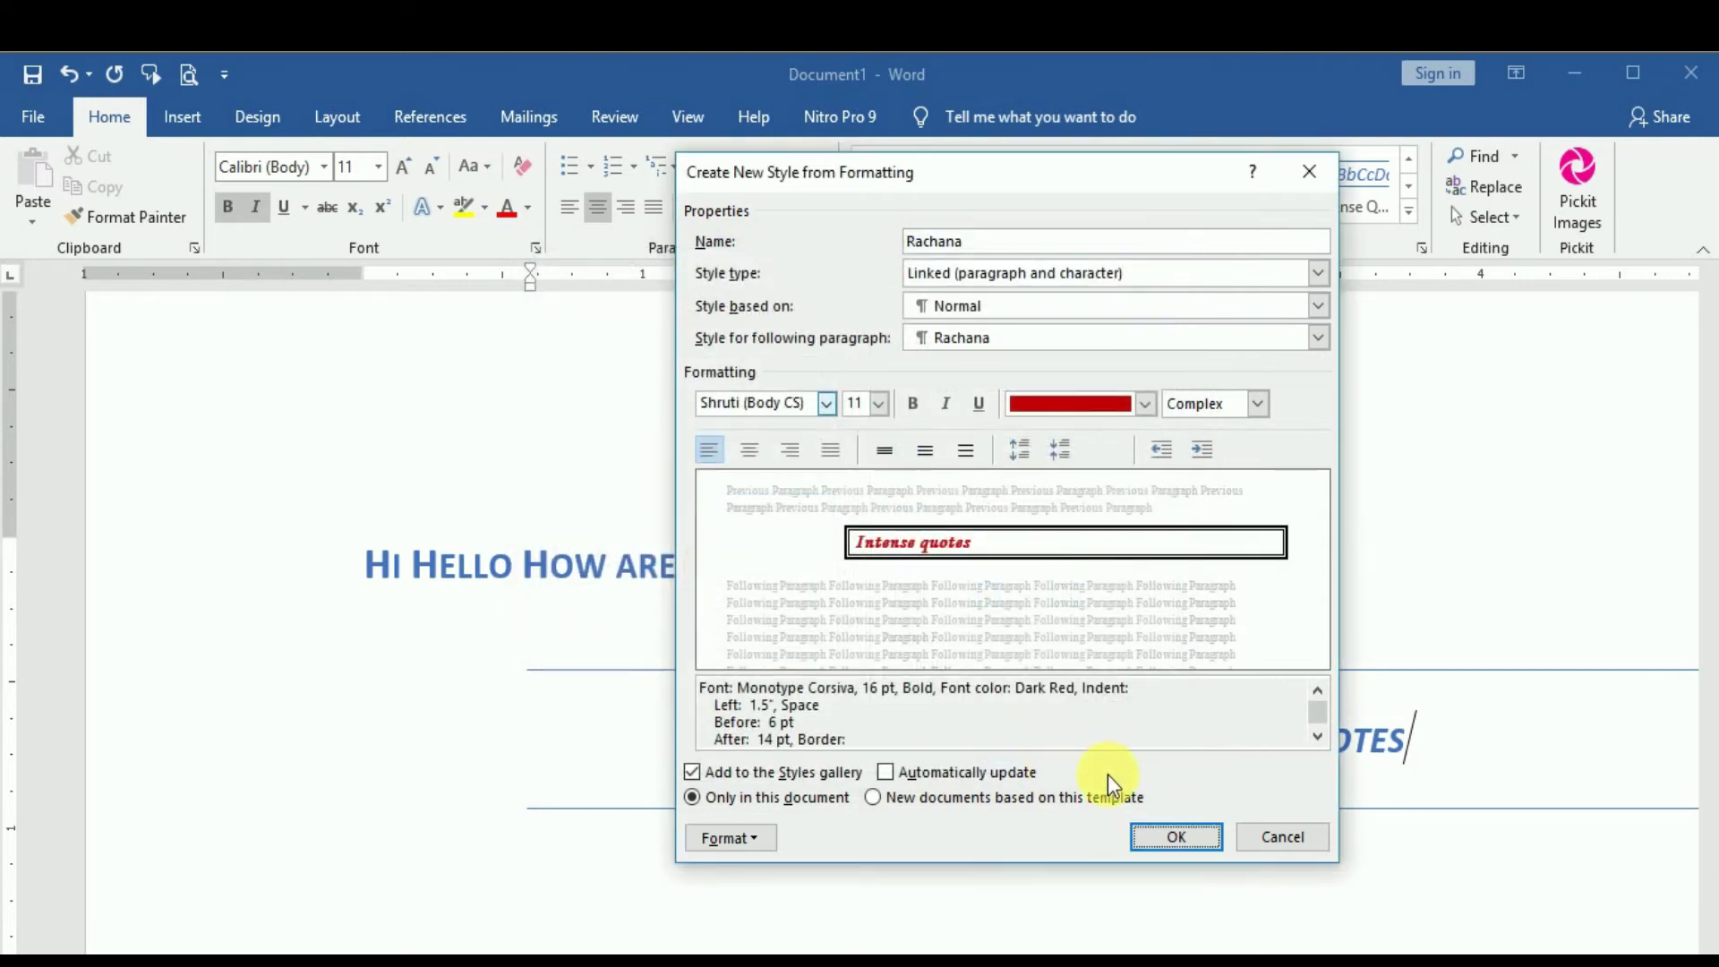
Review the new style's paragraph alignment, indentation and spacing settings
{"action": "left_click", "coordinate": [727, 838]}
{"action": "left_click", "coordinate": [766, 595]}
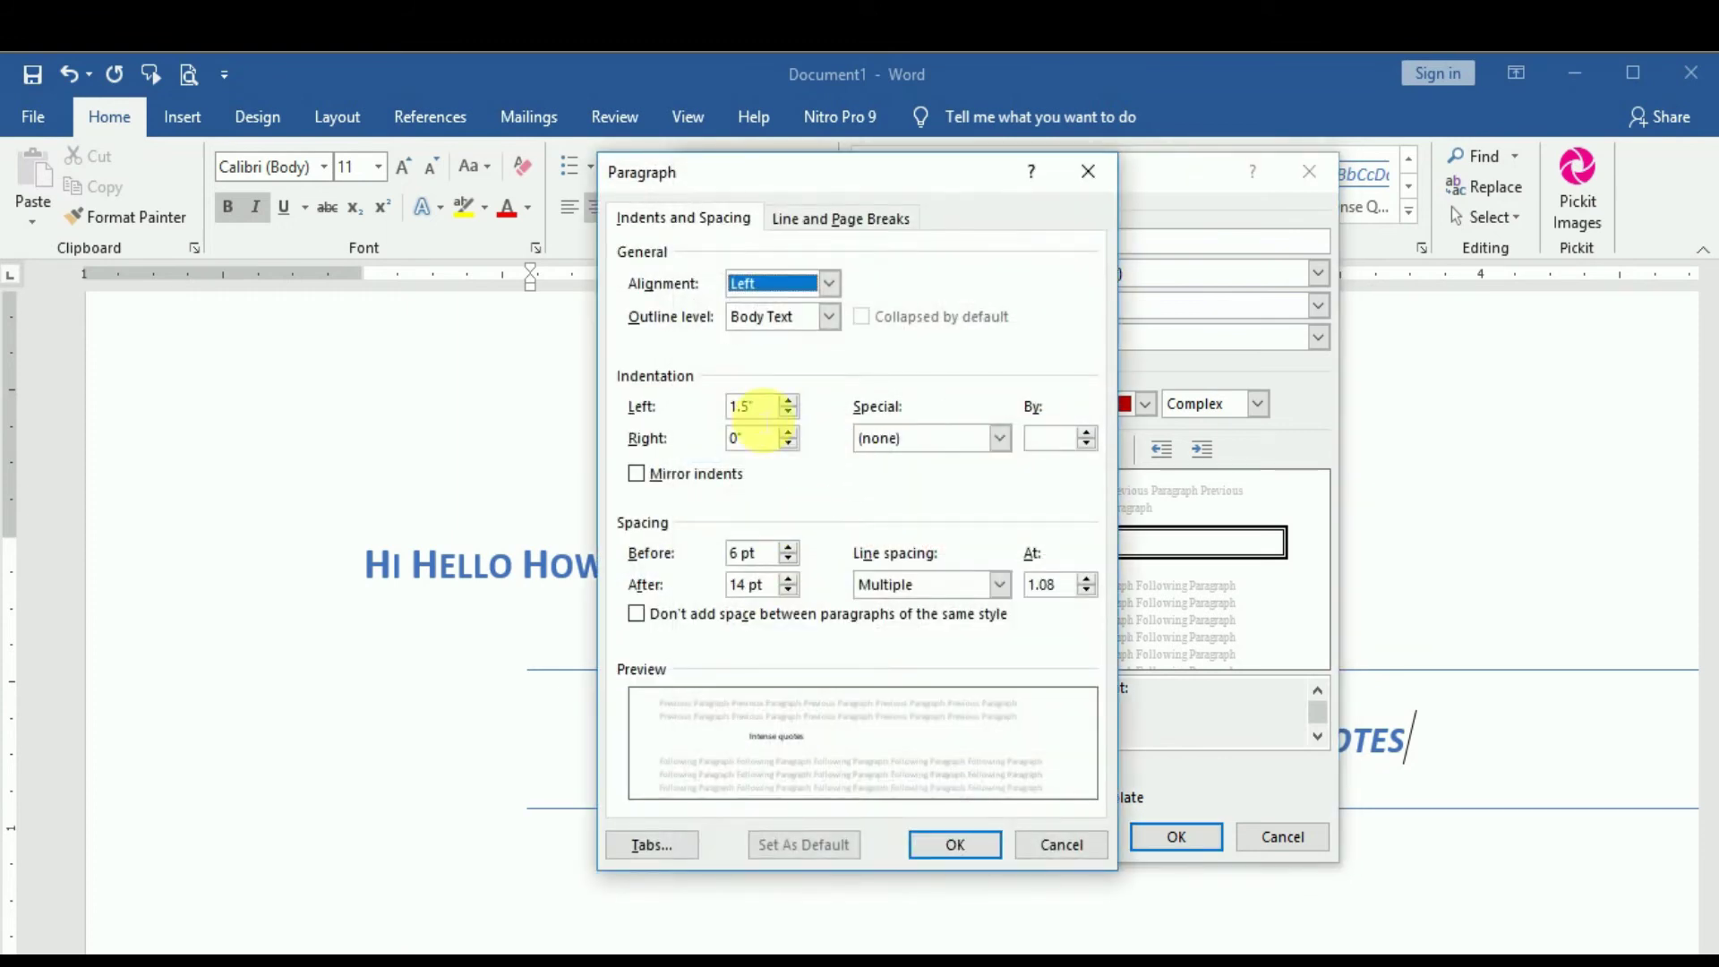
{"action": "left_click", "coordinate": [1050, 847]}
{"action": "left_click", "coordinate": [722, 841]}
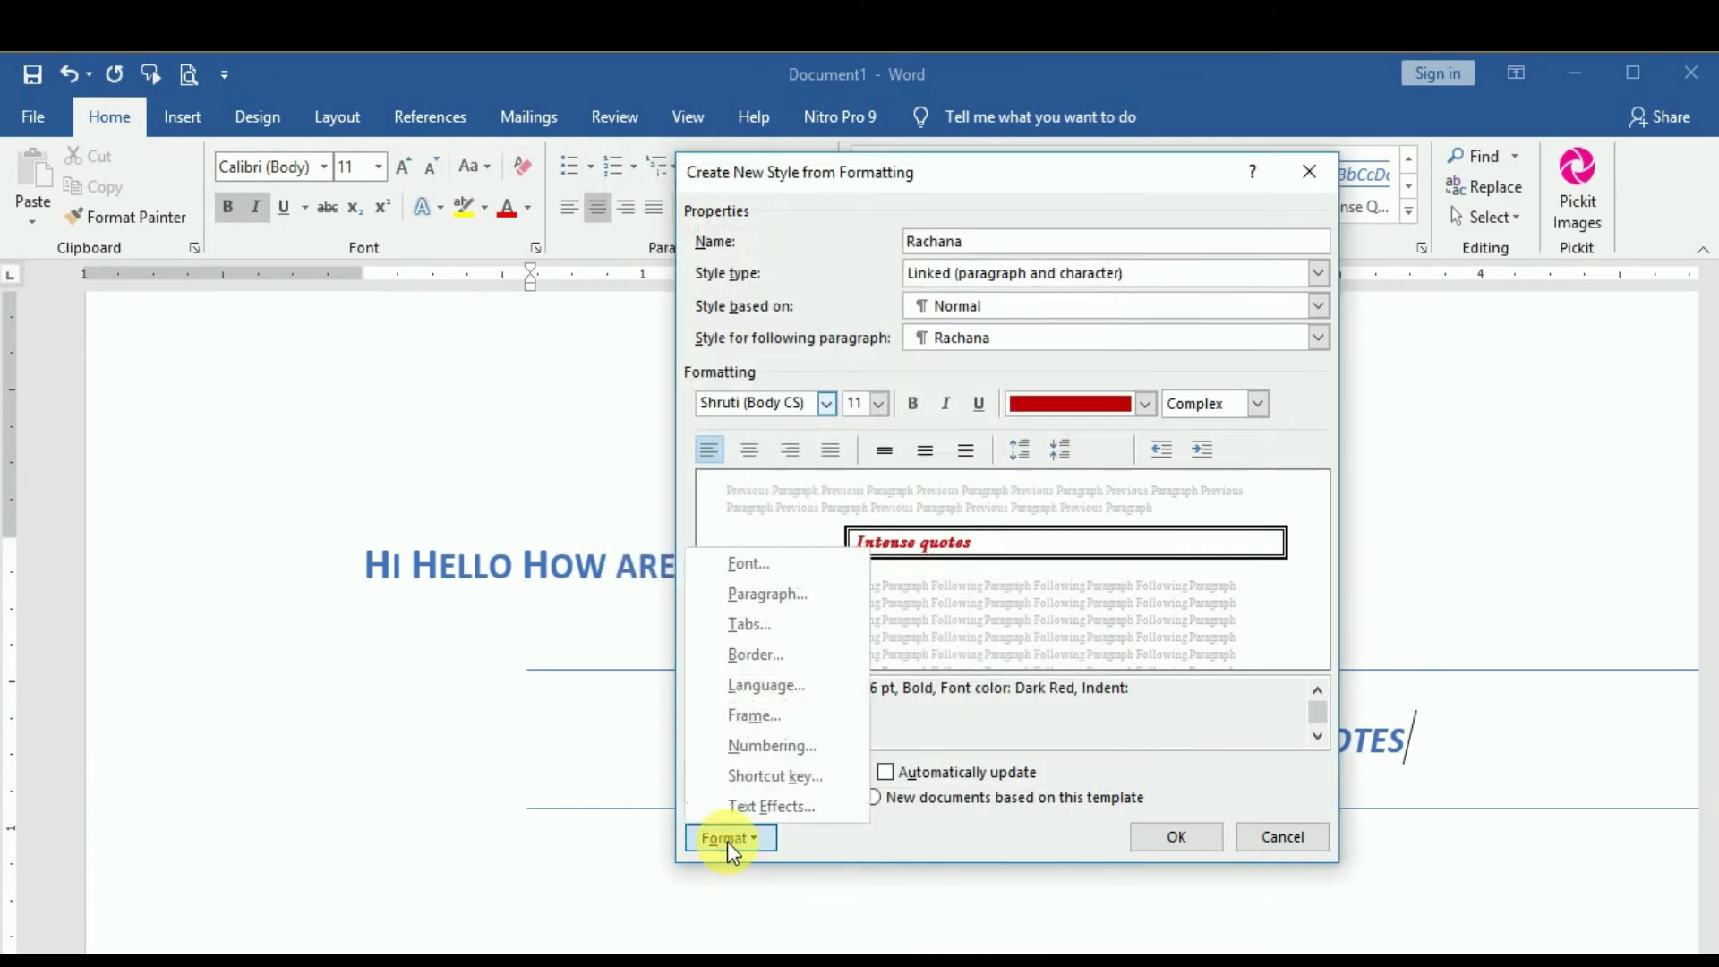
{"action": "left_click", "coordinate": [788, 592]}
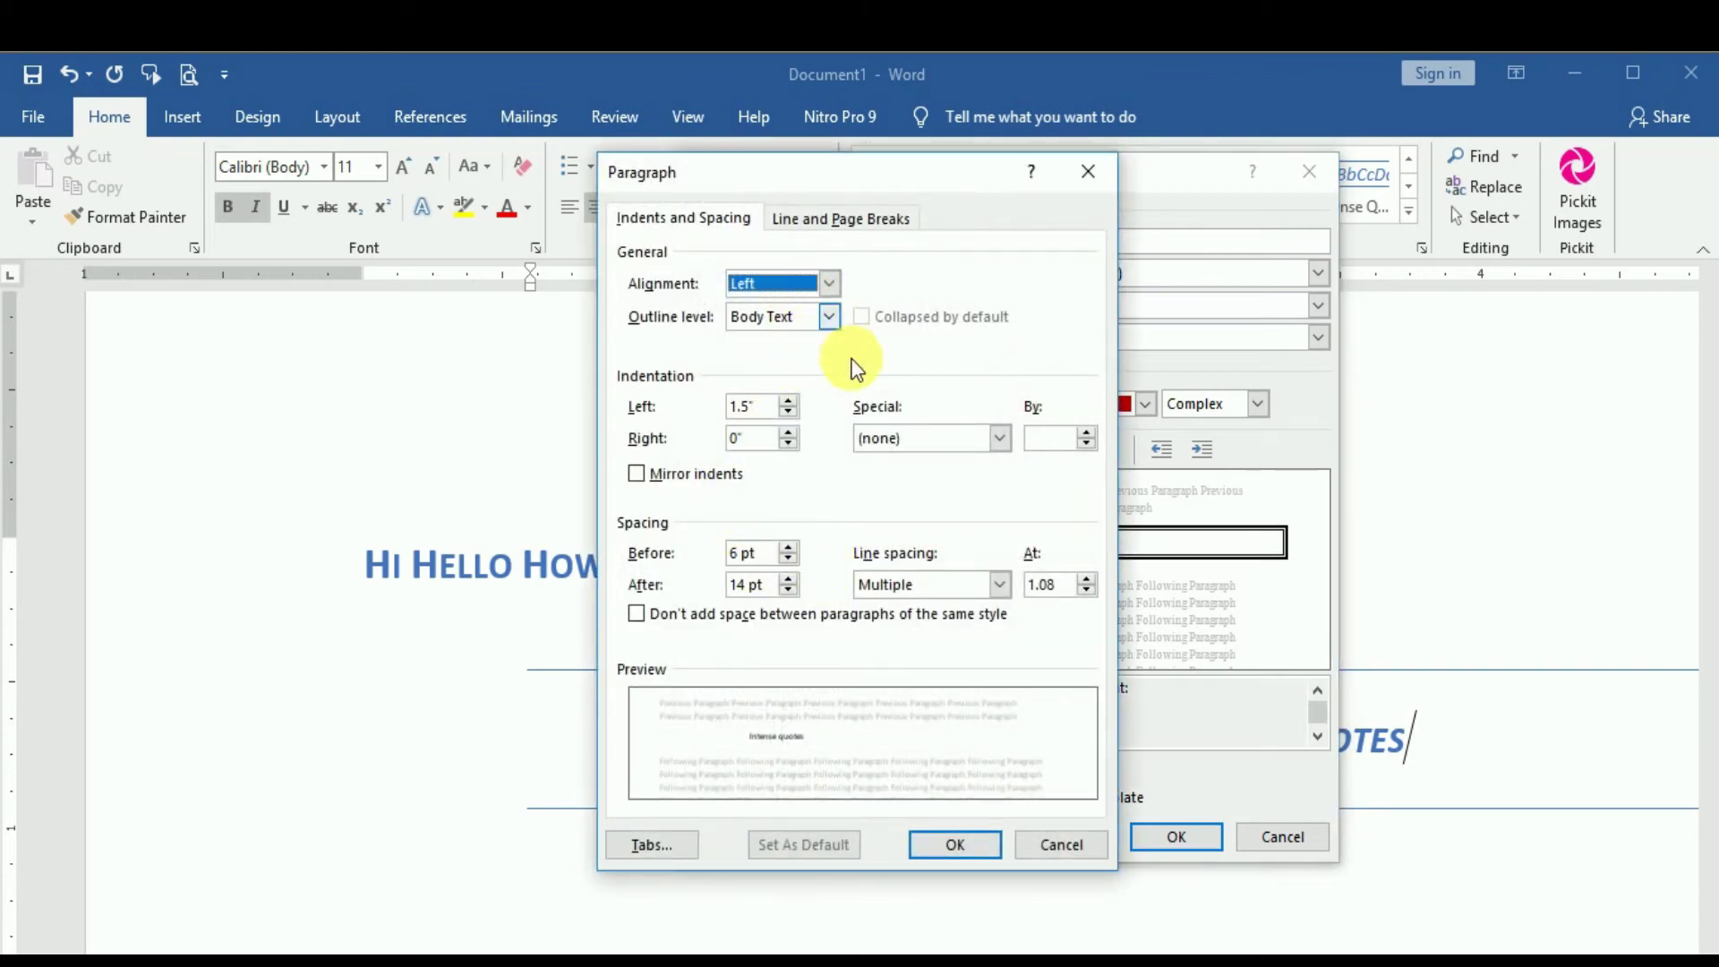
{"action": "left_click", "coordinate": [1088, 171]}
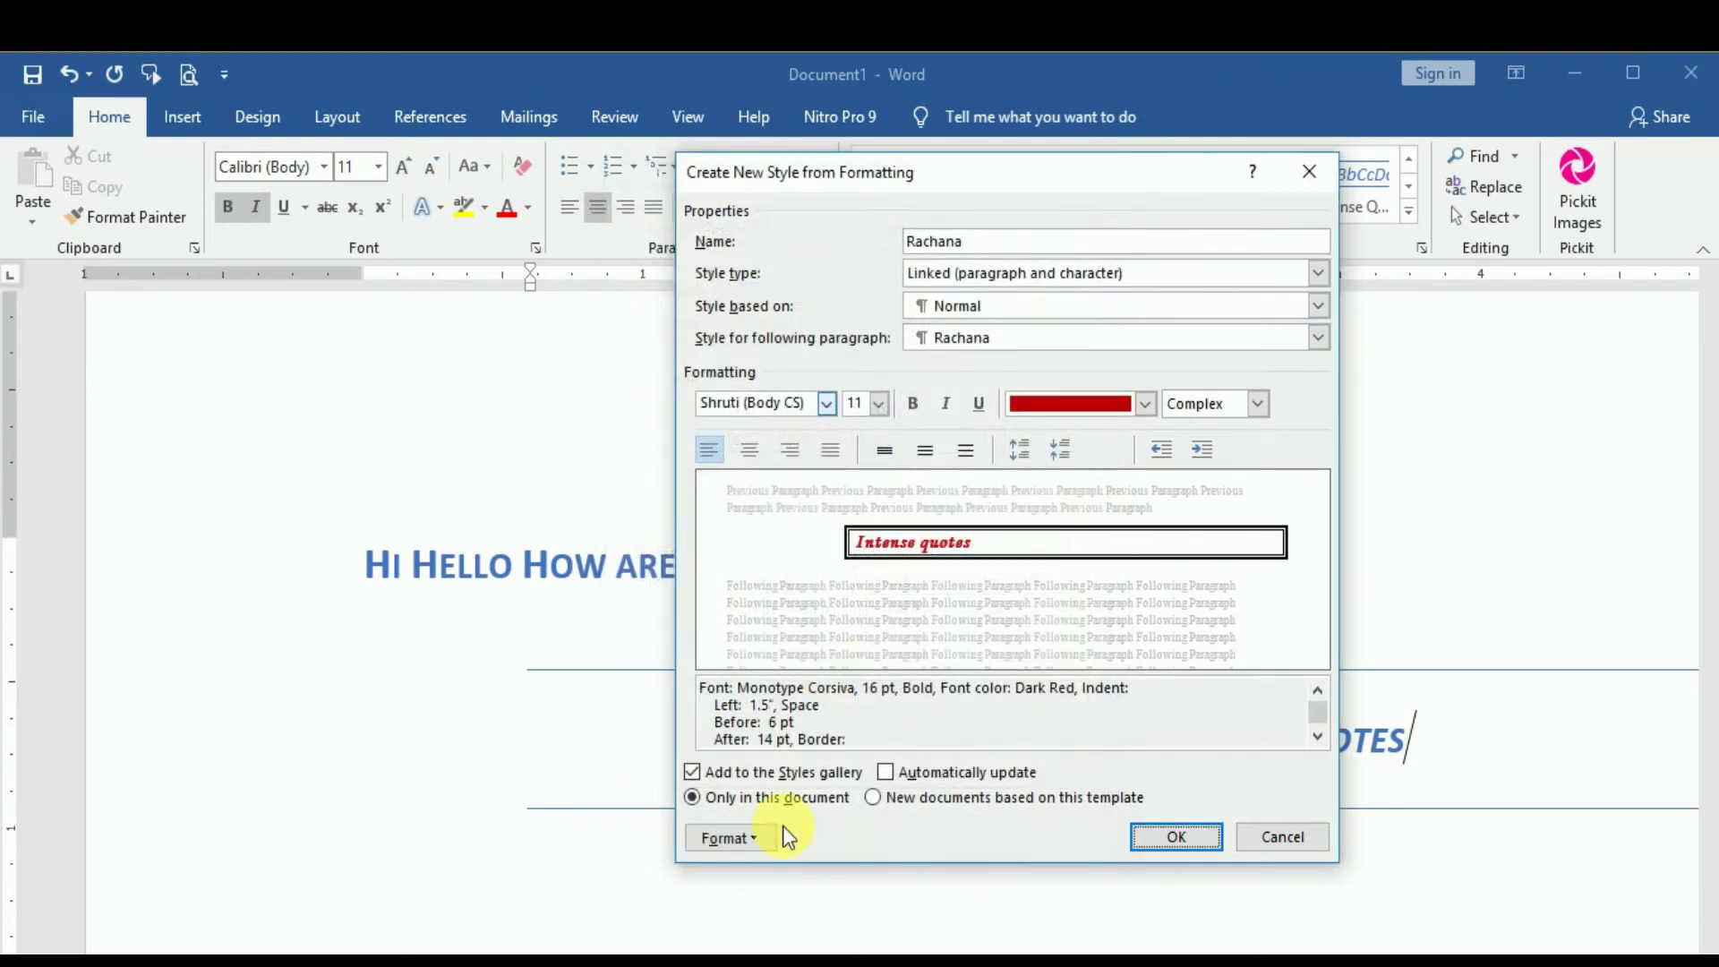
Remove the border from the new style's paragraph formatting and save the style
{"action": "left_click", "coordinate": [733, 836]}
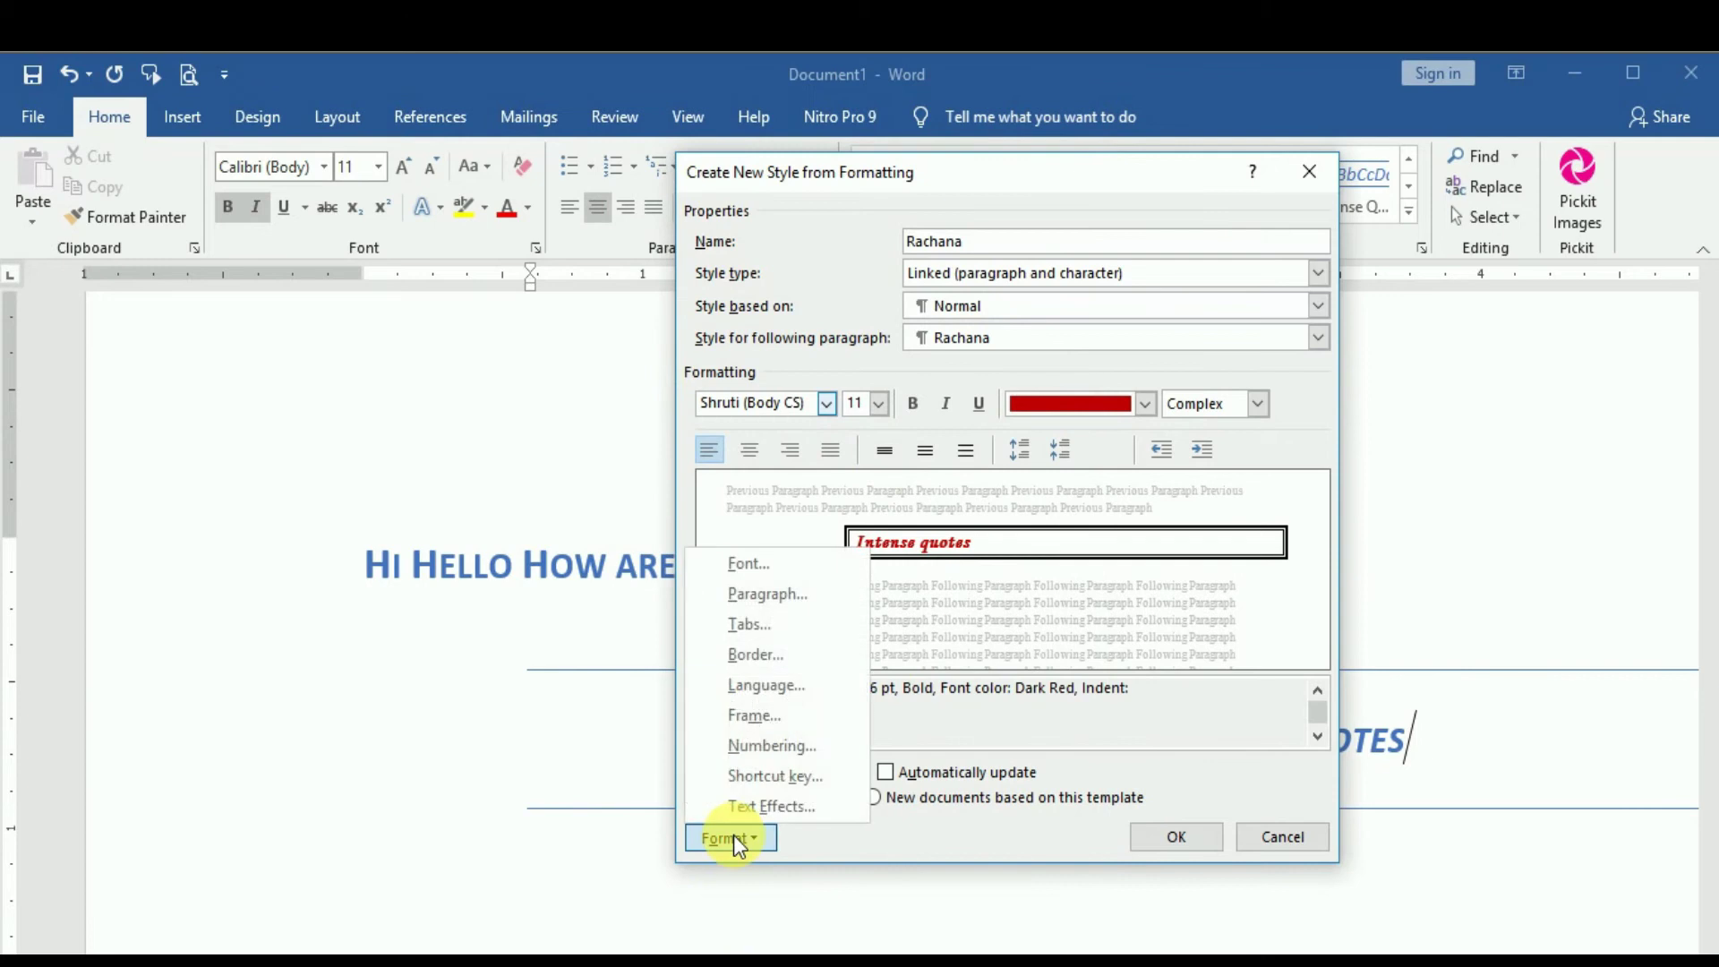
{"action": "left_click", "coordinate": [750, 652]}
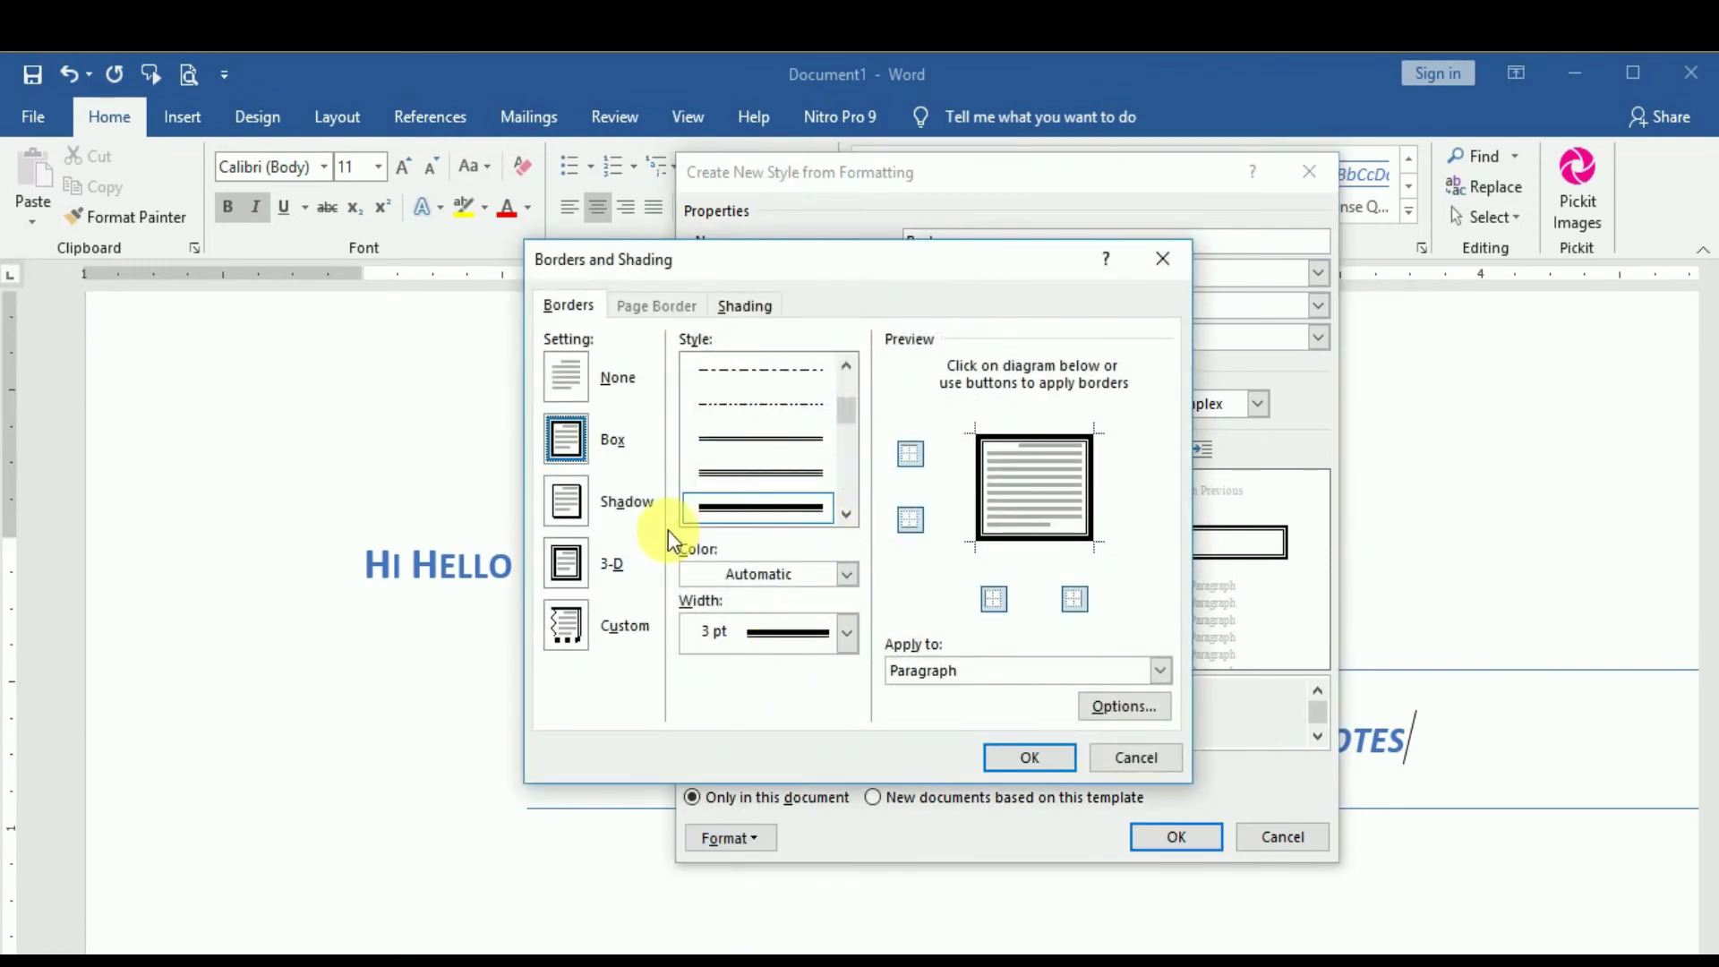
{"action": "left_click", "coordinate": [569, 378]}
{"action": "left_click", "coordinate": [1035, 767]}
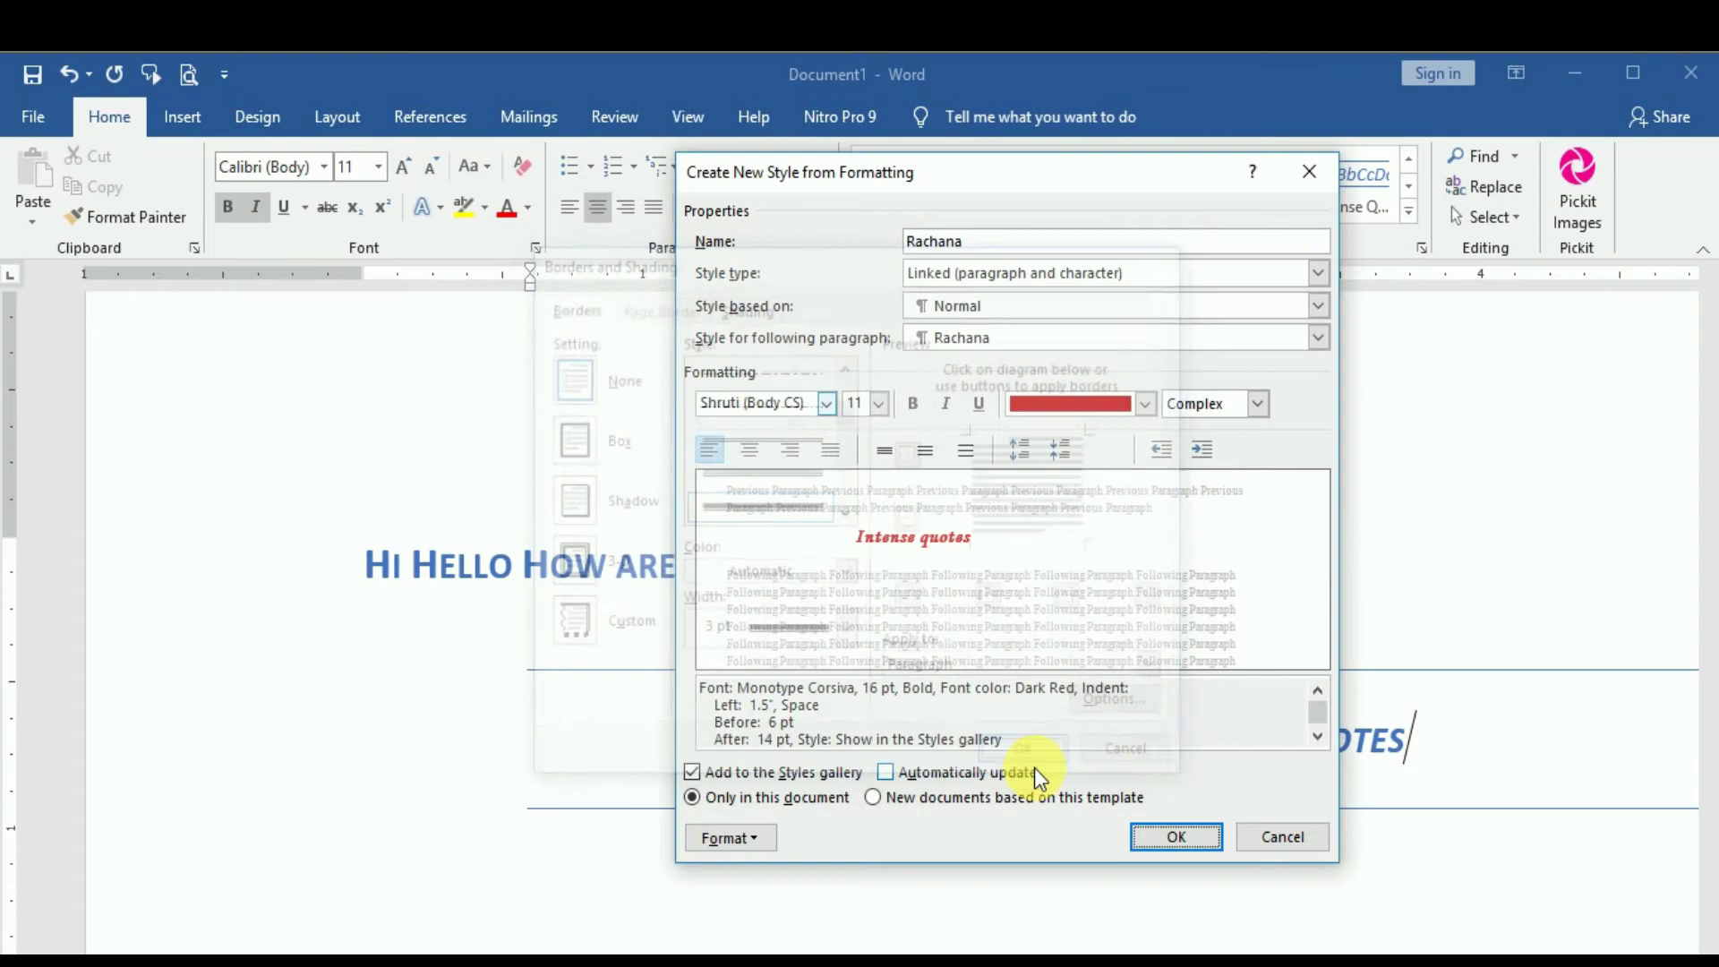
{"action": "left_click", "coordinate": [1161, 840]}
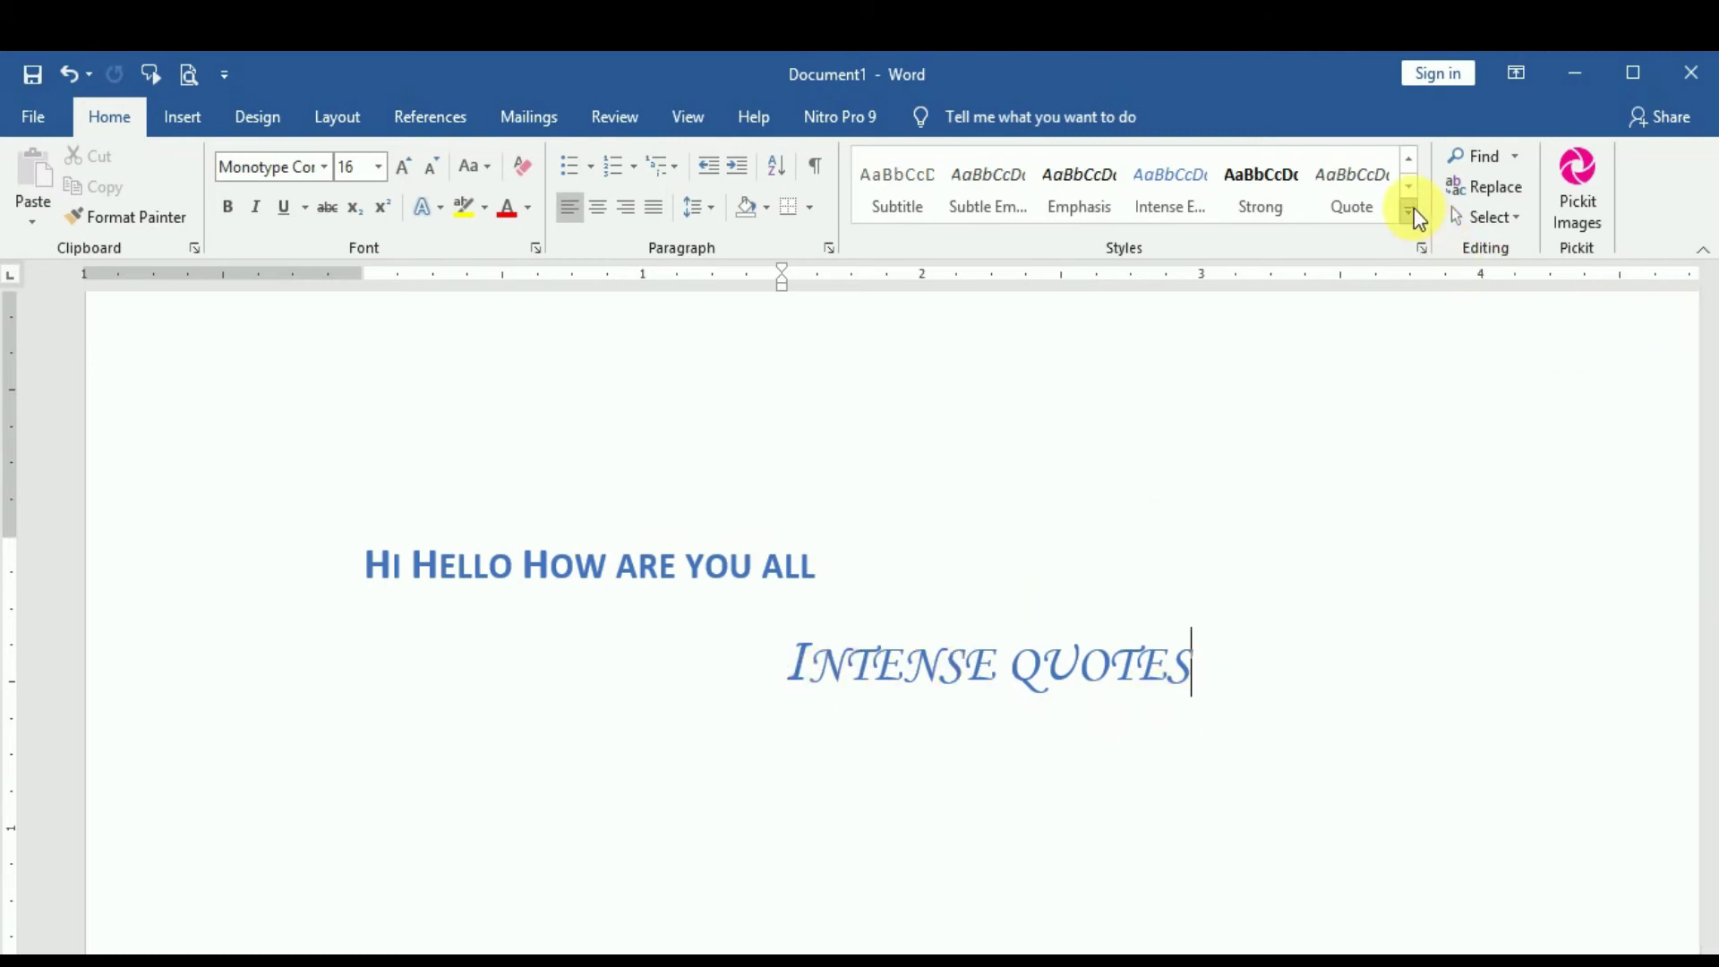
Apply the new custom style to the second line, shorten its text to "Intense quote" and add a line reading "HAH" below it
{"action": "left_click", "coordinate": [1411, 216]}
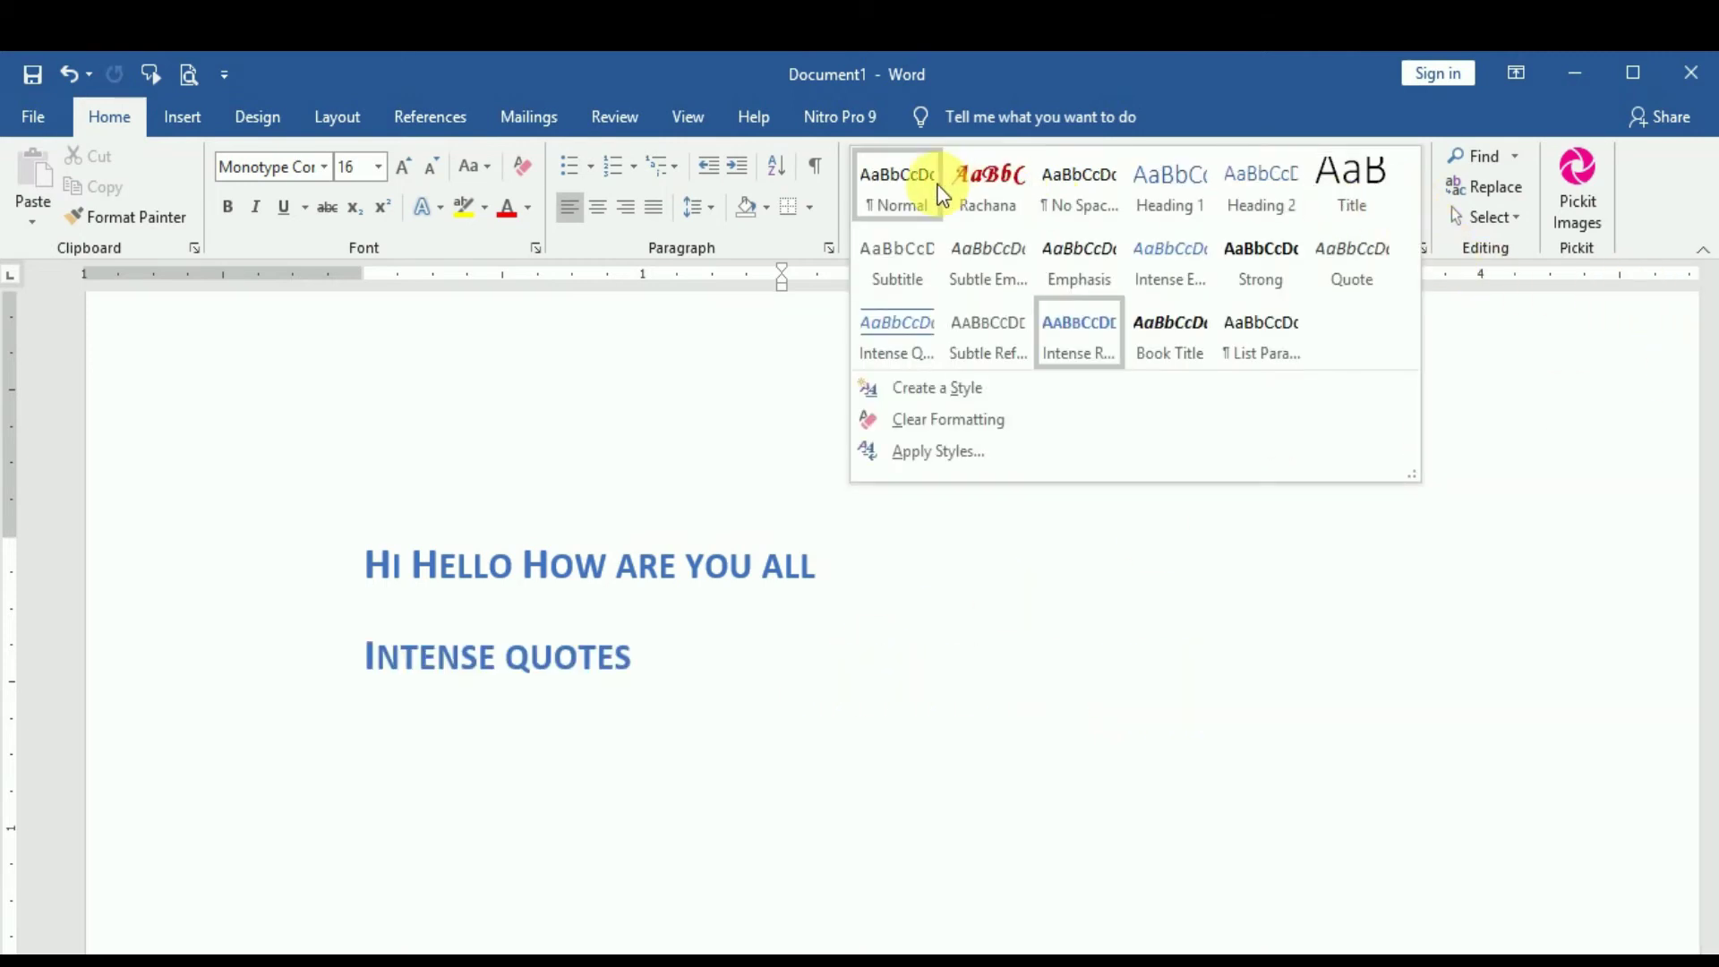
{"action": "left_click", "coordinate": [989, 187]}
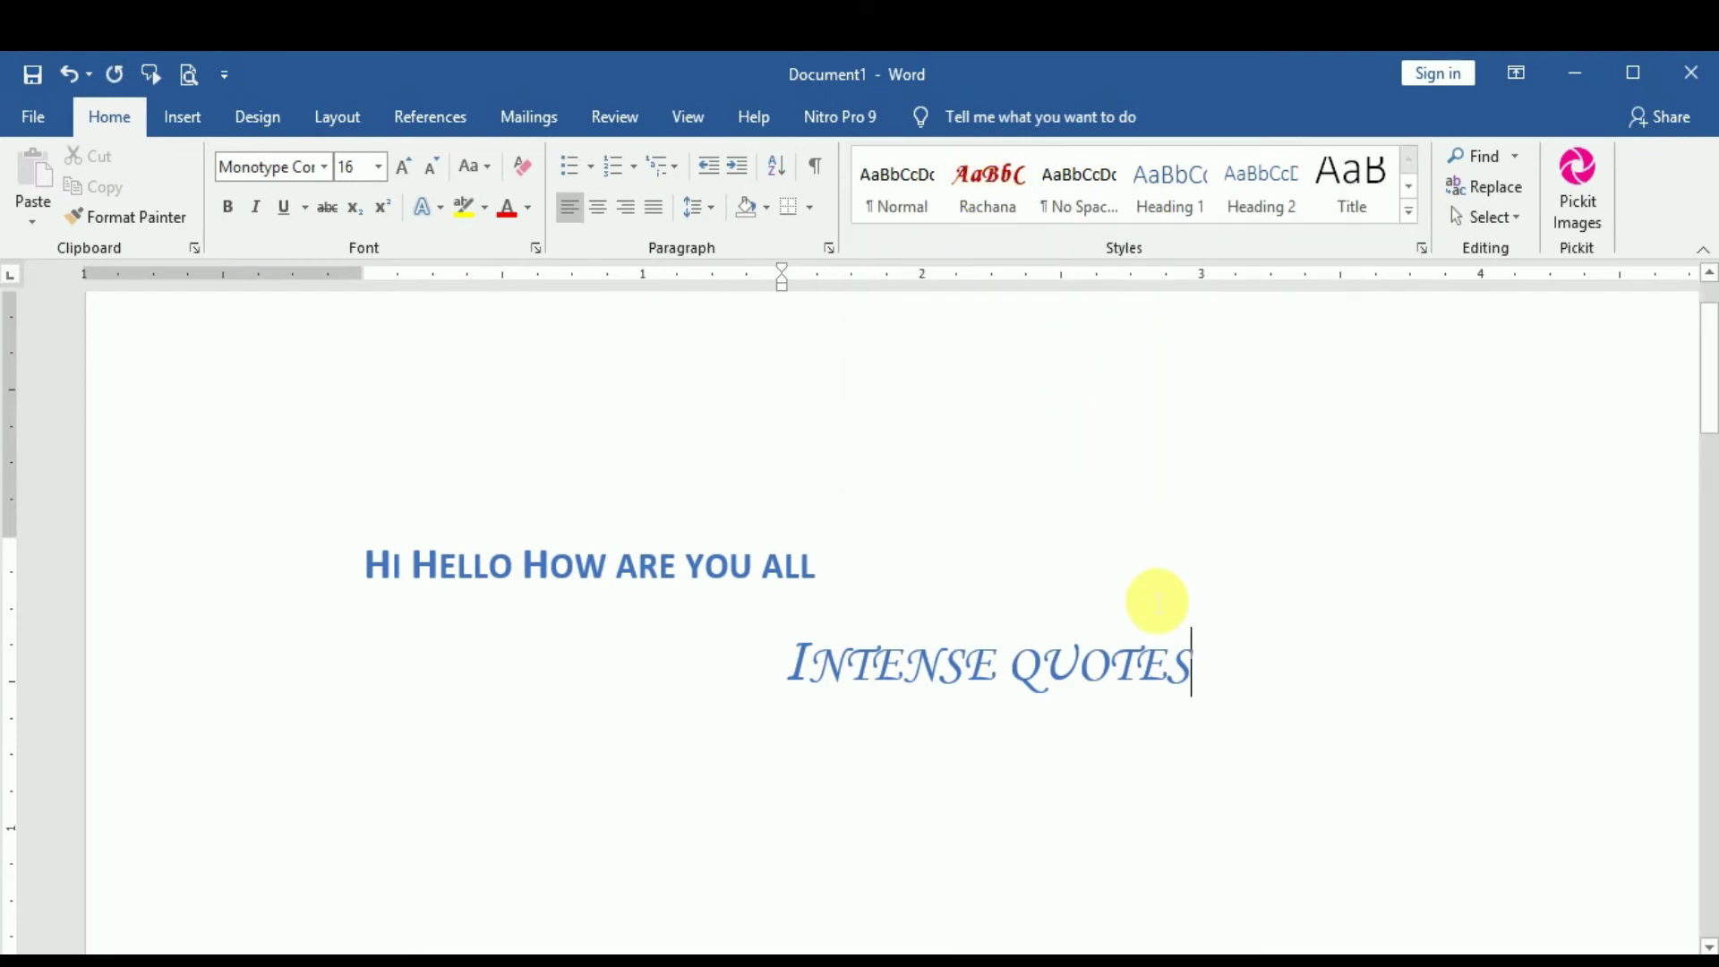
{"action": "type", "text": "AHKAH"}
{"action": "key", "text": "BackSpace"}
{"action": "key", "text": "BackSpace"}
{"action": "key", "text": "BackSpace"}
{"action": "key", "text": "BackSpace"}
{"action": "key", "text": "BackSpace"}
{"action": "key", "text": "BackSpace"}
{"action": "key", "text": "Return"}
{"action": "type", "text": "HAH"}
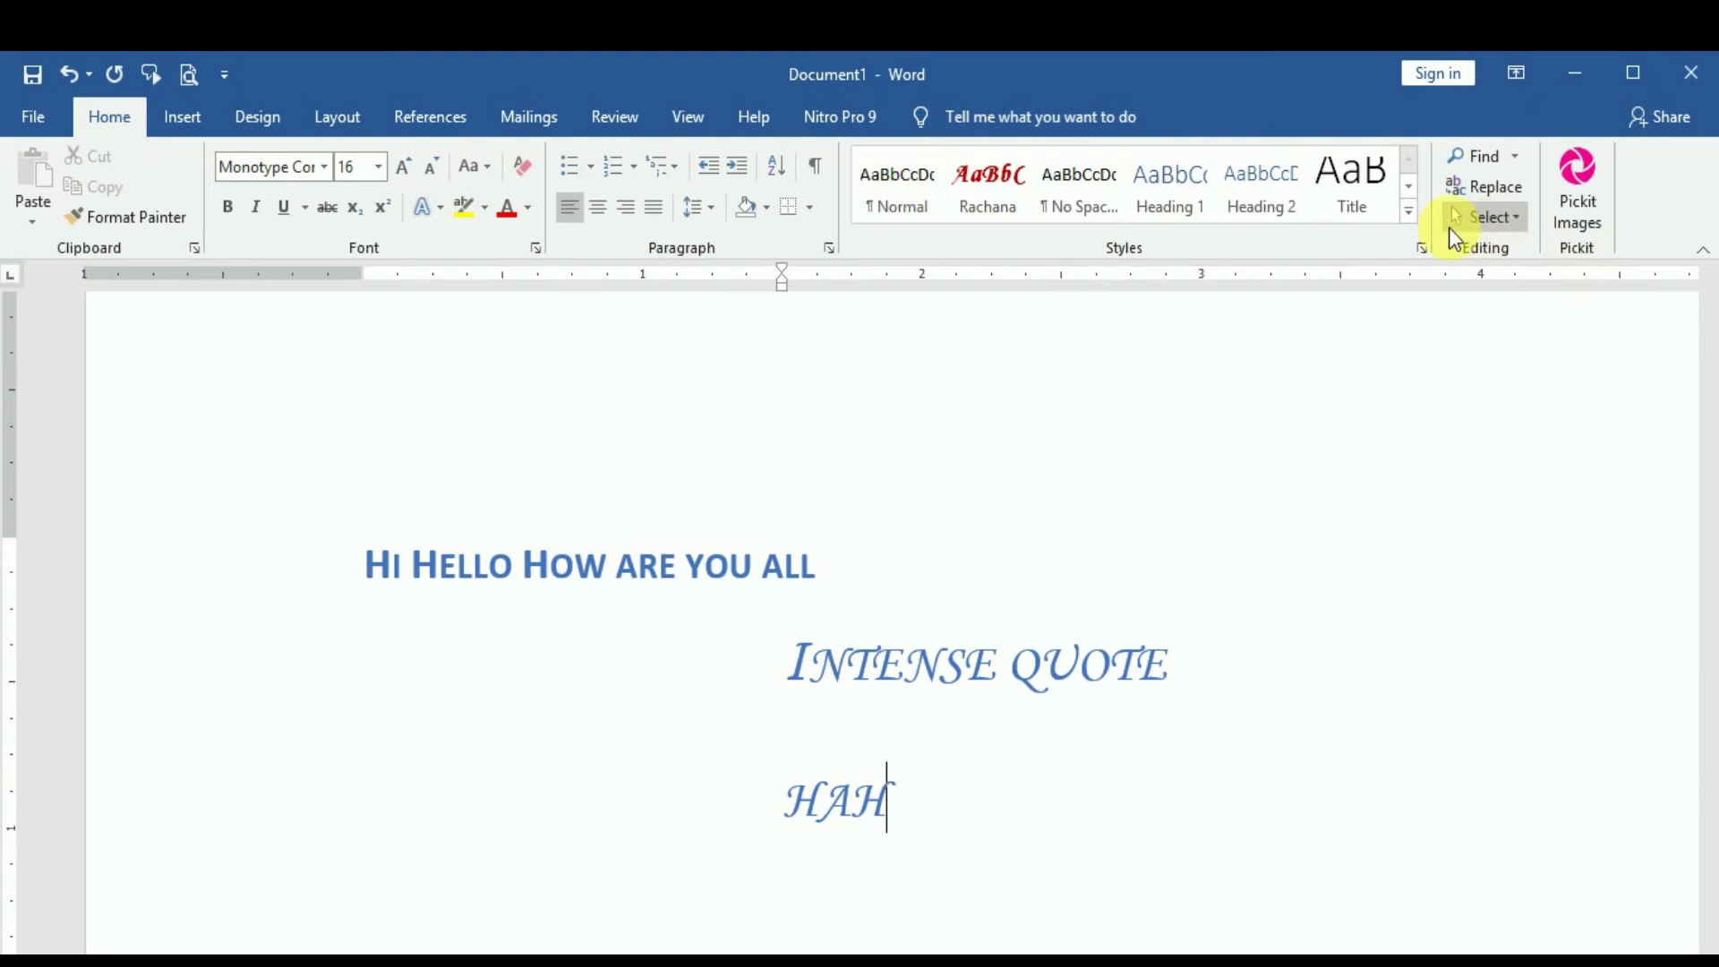
Look through the style gallery and the full list of styles with its management options
{"action": "left_click", "coordinate": [1409, 211]}
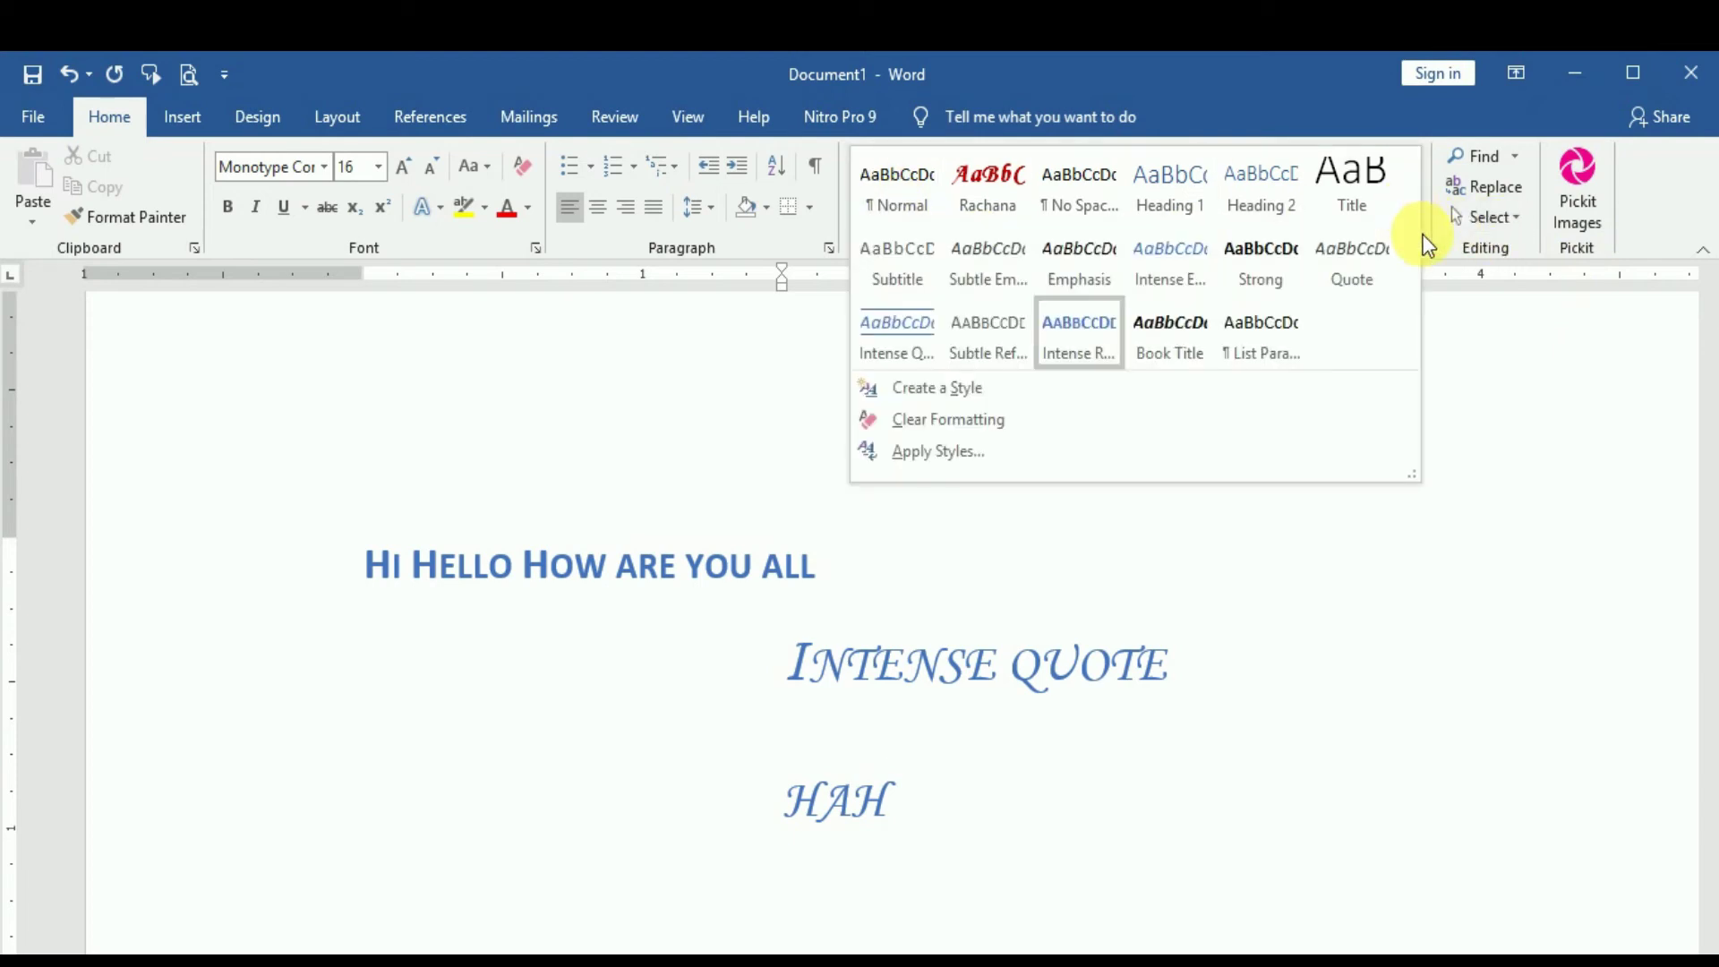
{"action": "left_click", "coordinate": [1513, 412]}
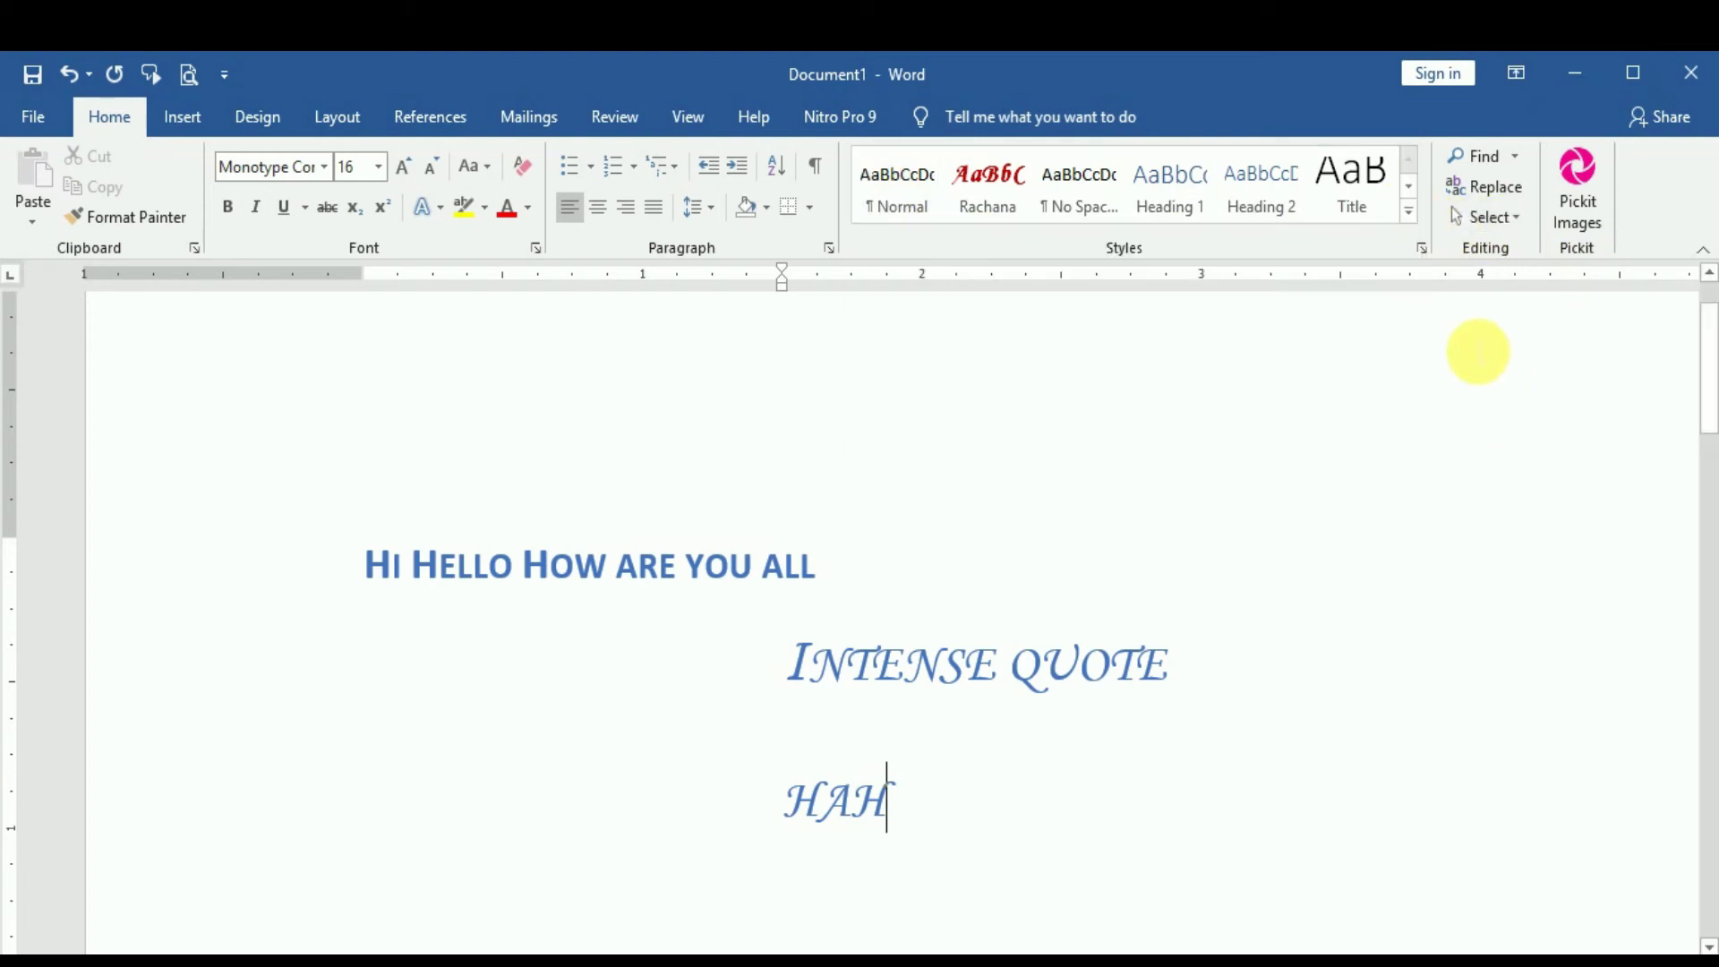
{"action": "left_click", "coordinate": [1422, 249]}
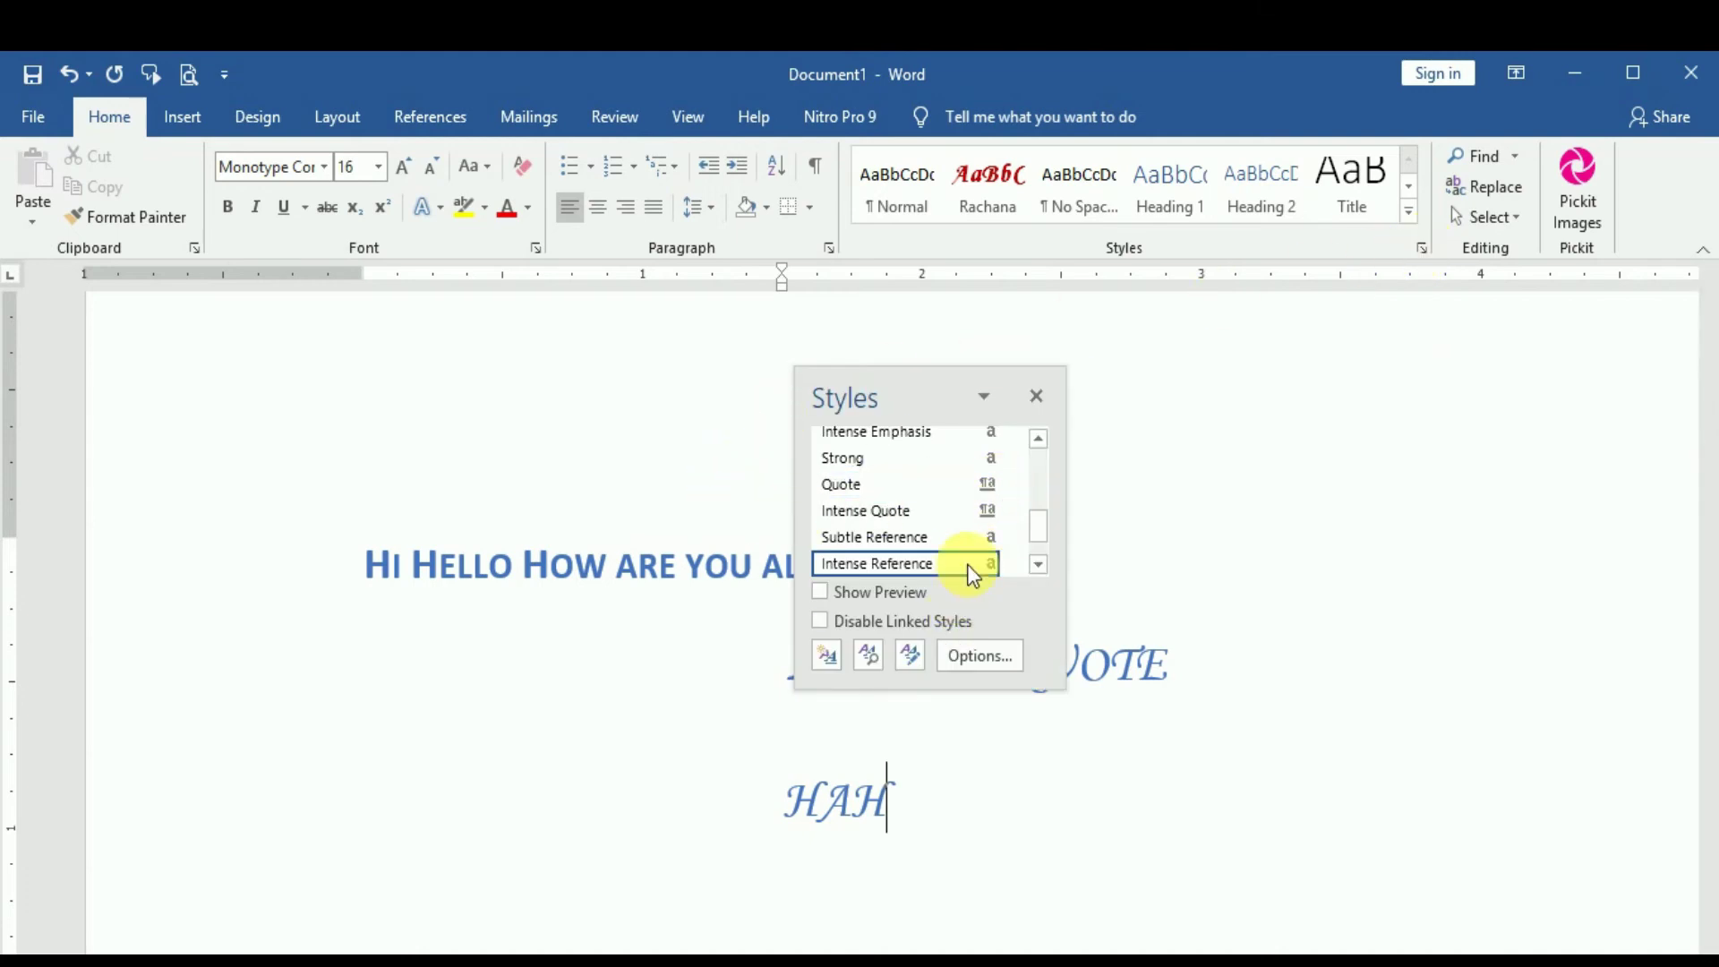
{"action": "scroll", "coordinate": [1040, 522], "scroll_direction": "down", "scroll_amount": 1}
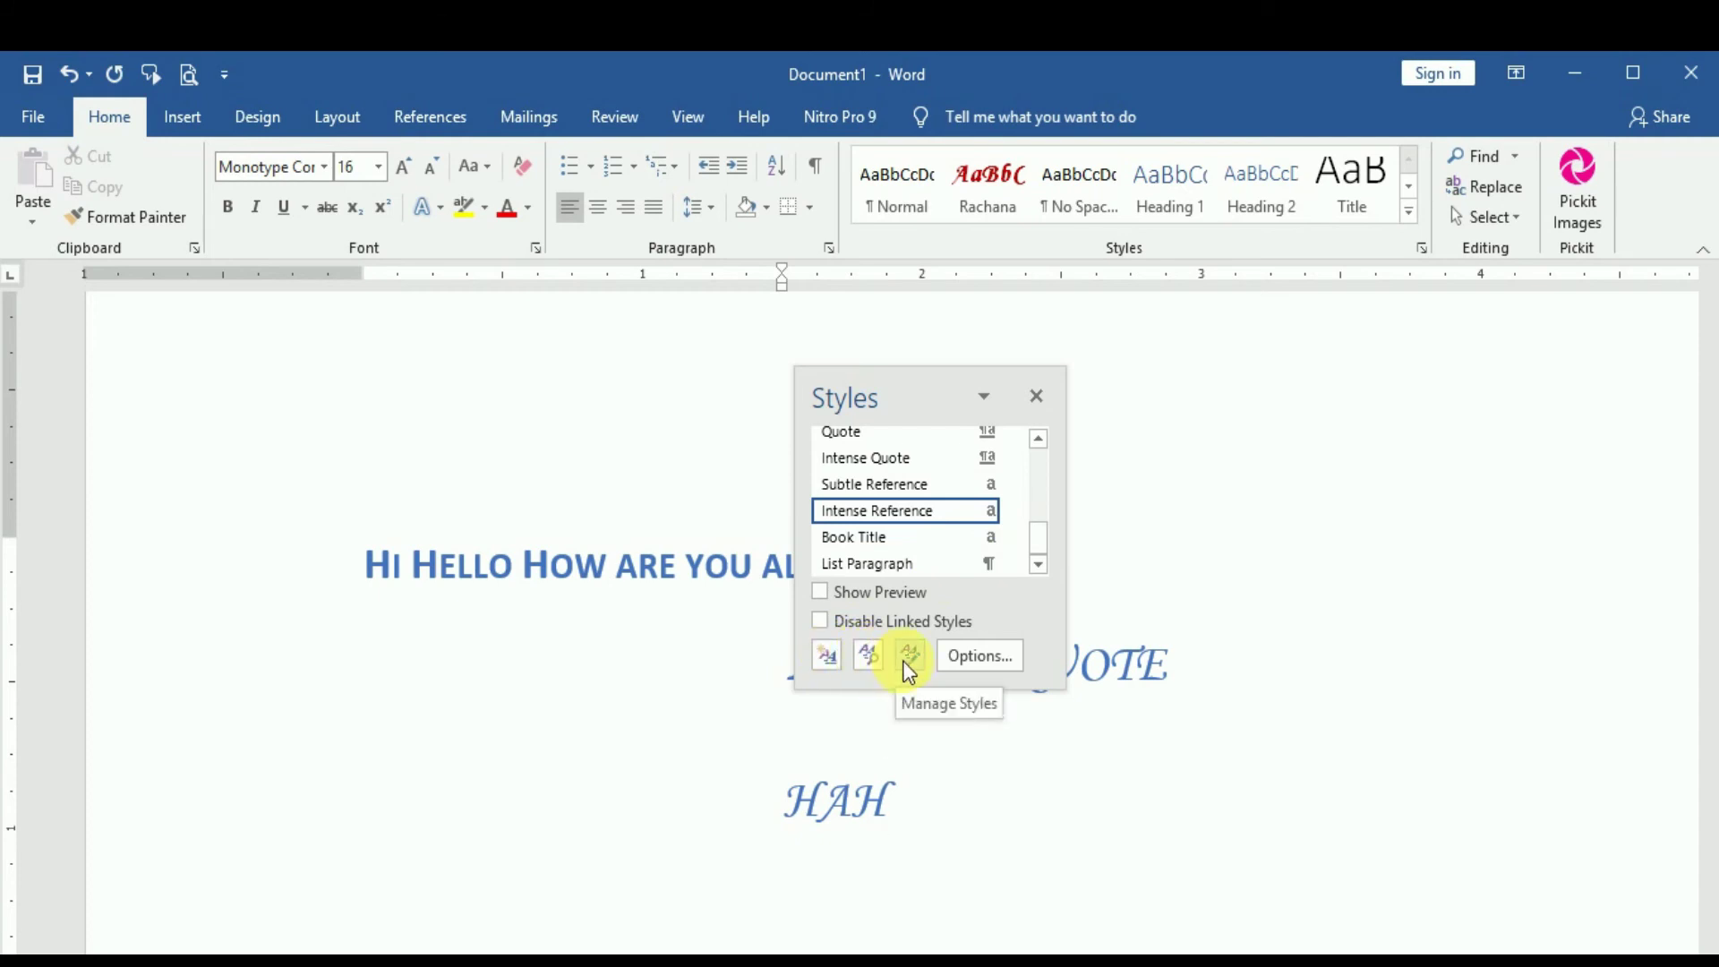
{"action": "left_click", "coordinate": [1036, 396]}
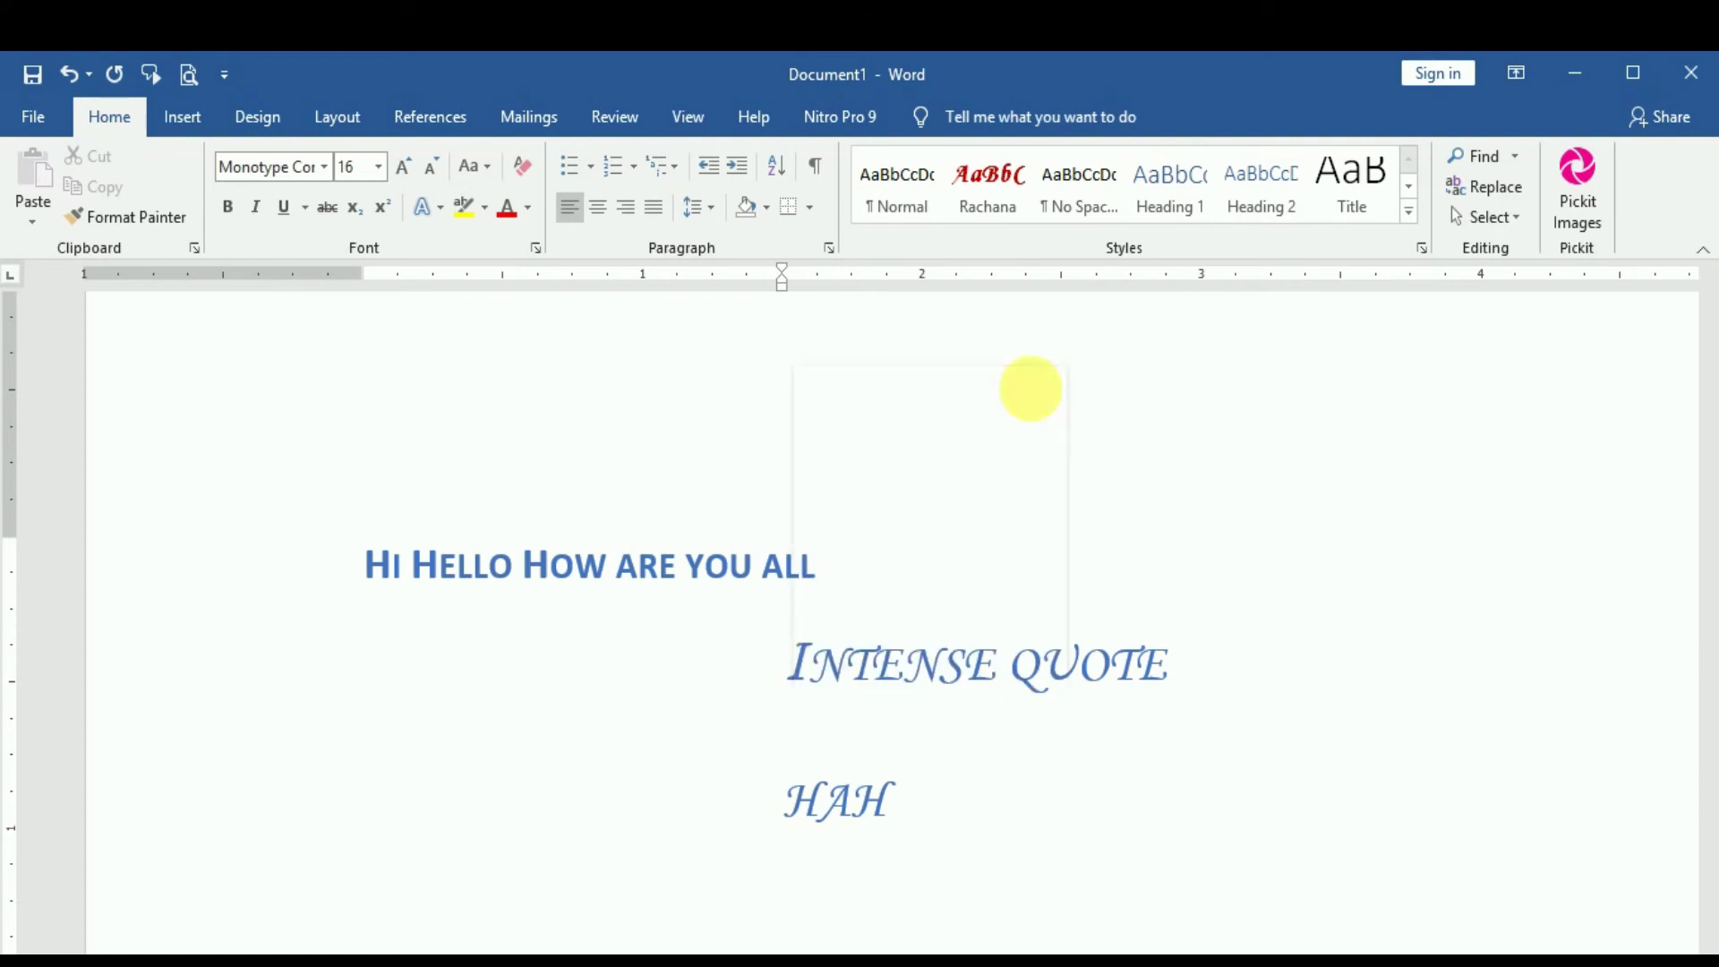
Modify the Intense Reference style to use a dark orange font color
{"action": "left_click", "coordinate": [1403, 215]}
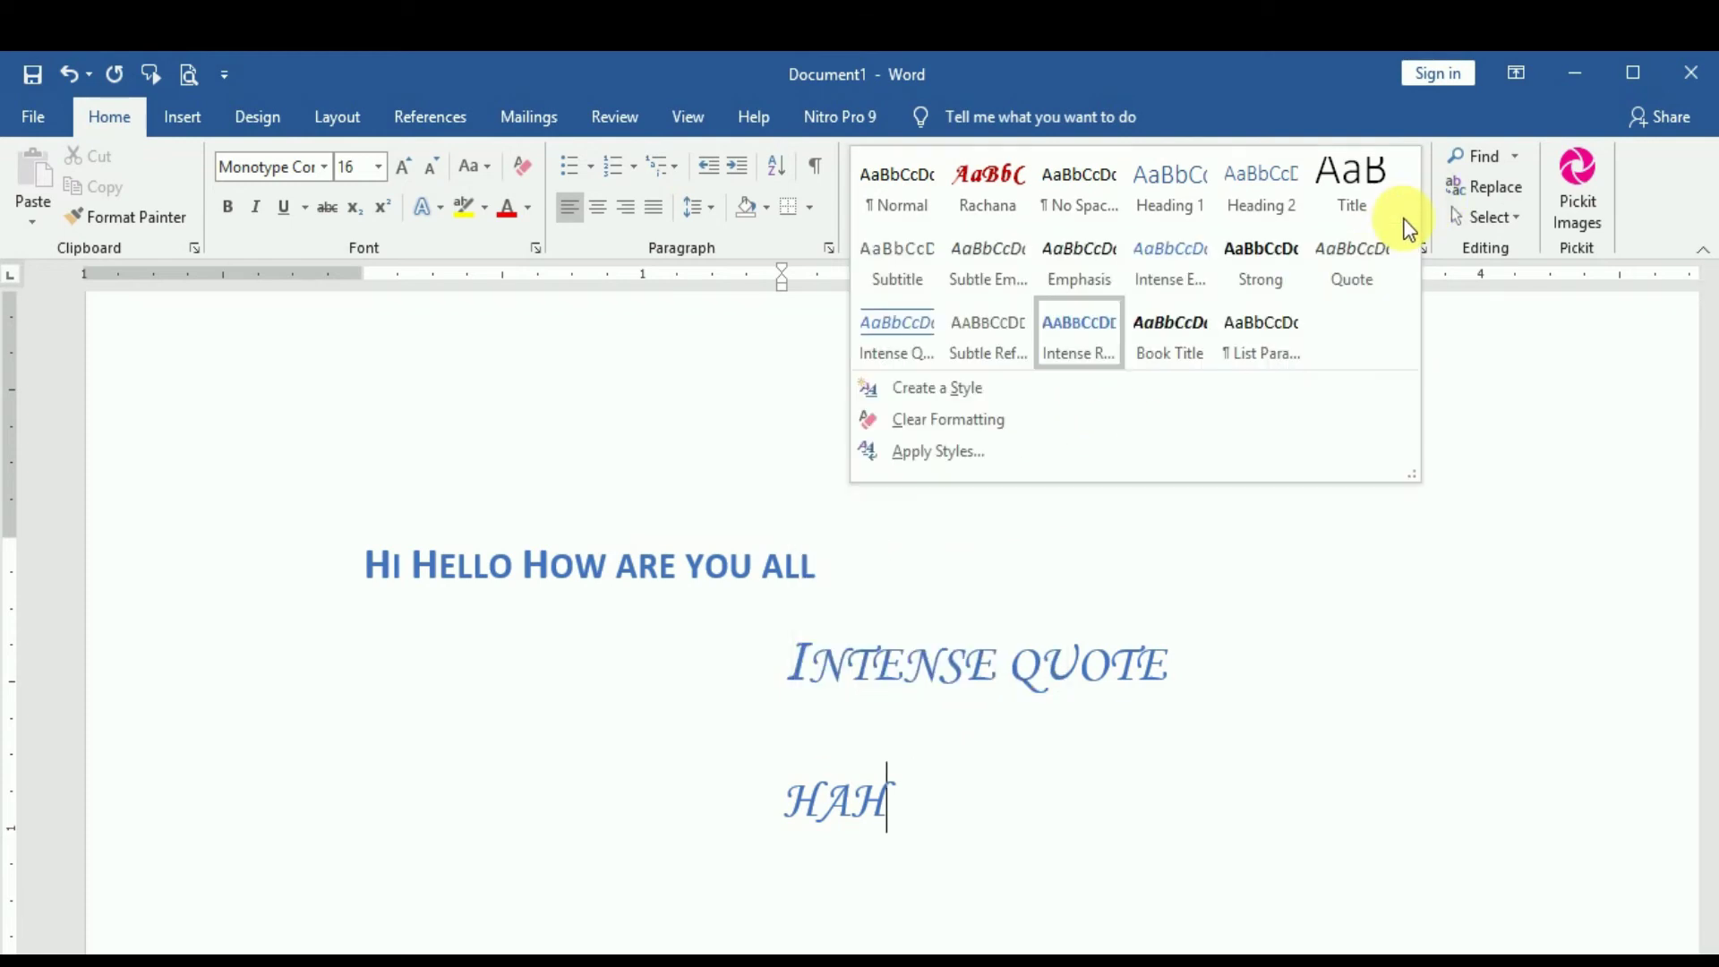
{"action": "left_click", "coordinate": [935, 450]}
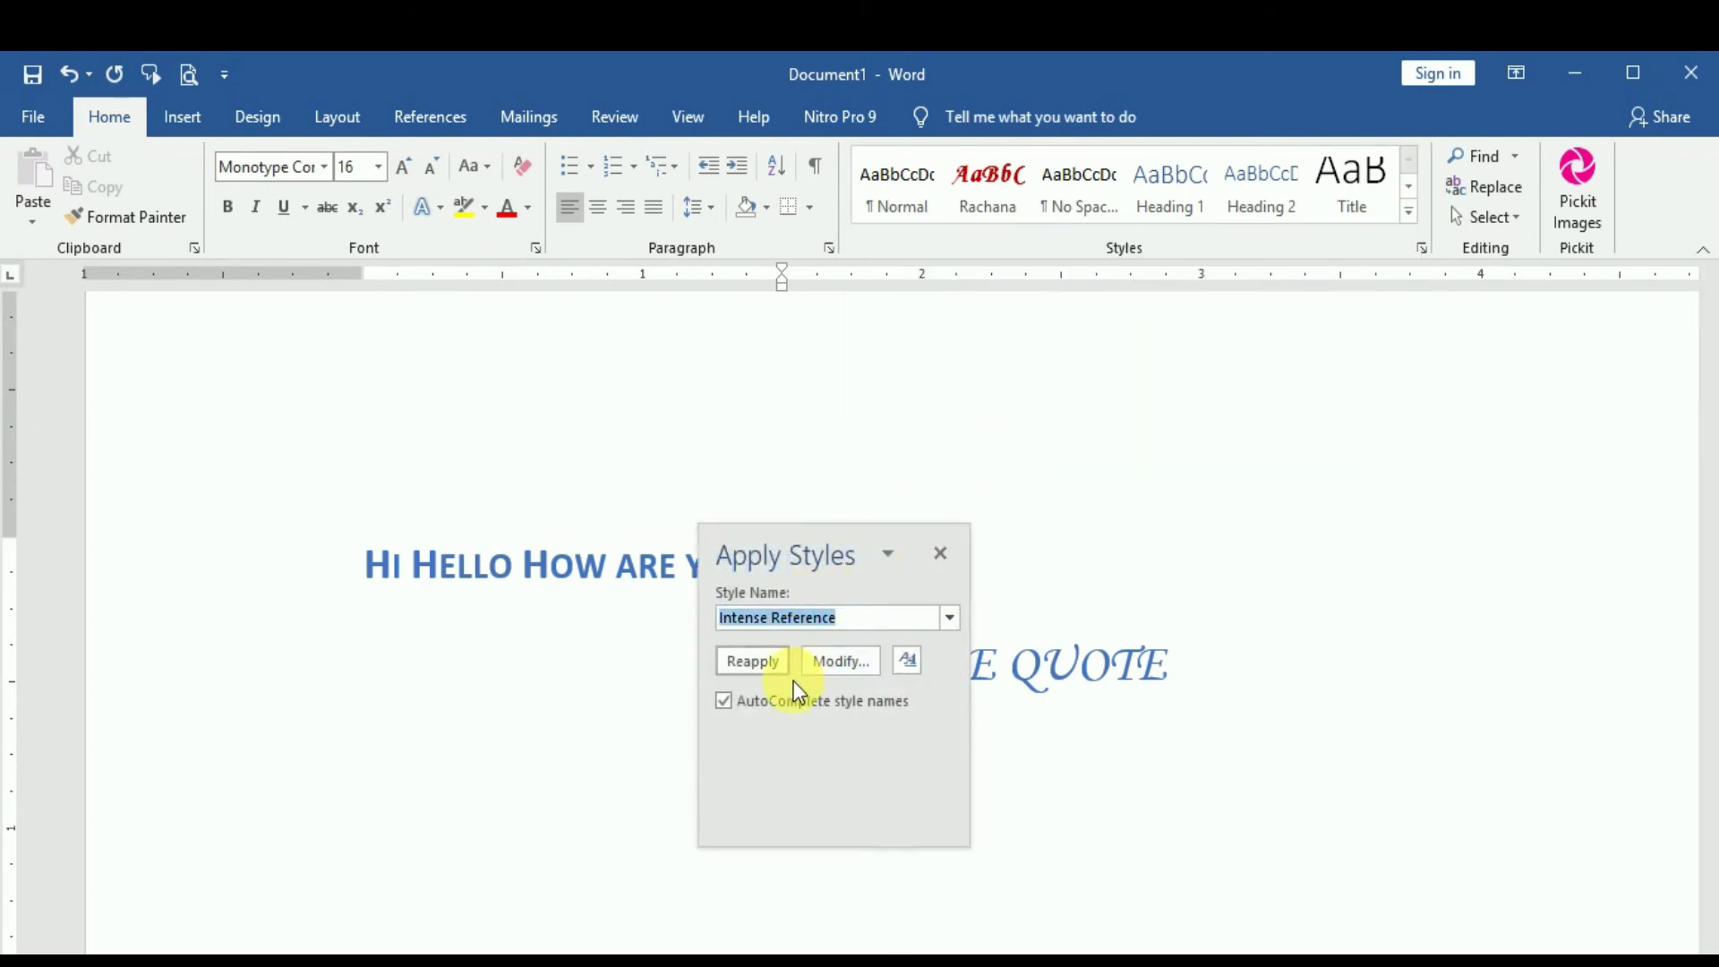
{"action": "left_click", "coordinate": [819, 665]}
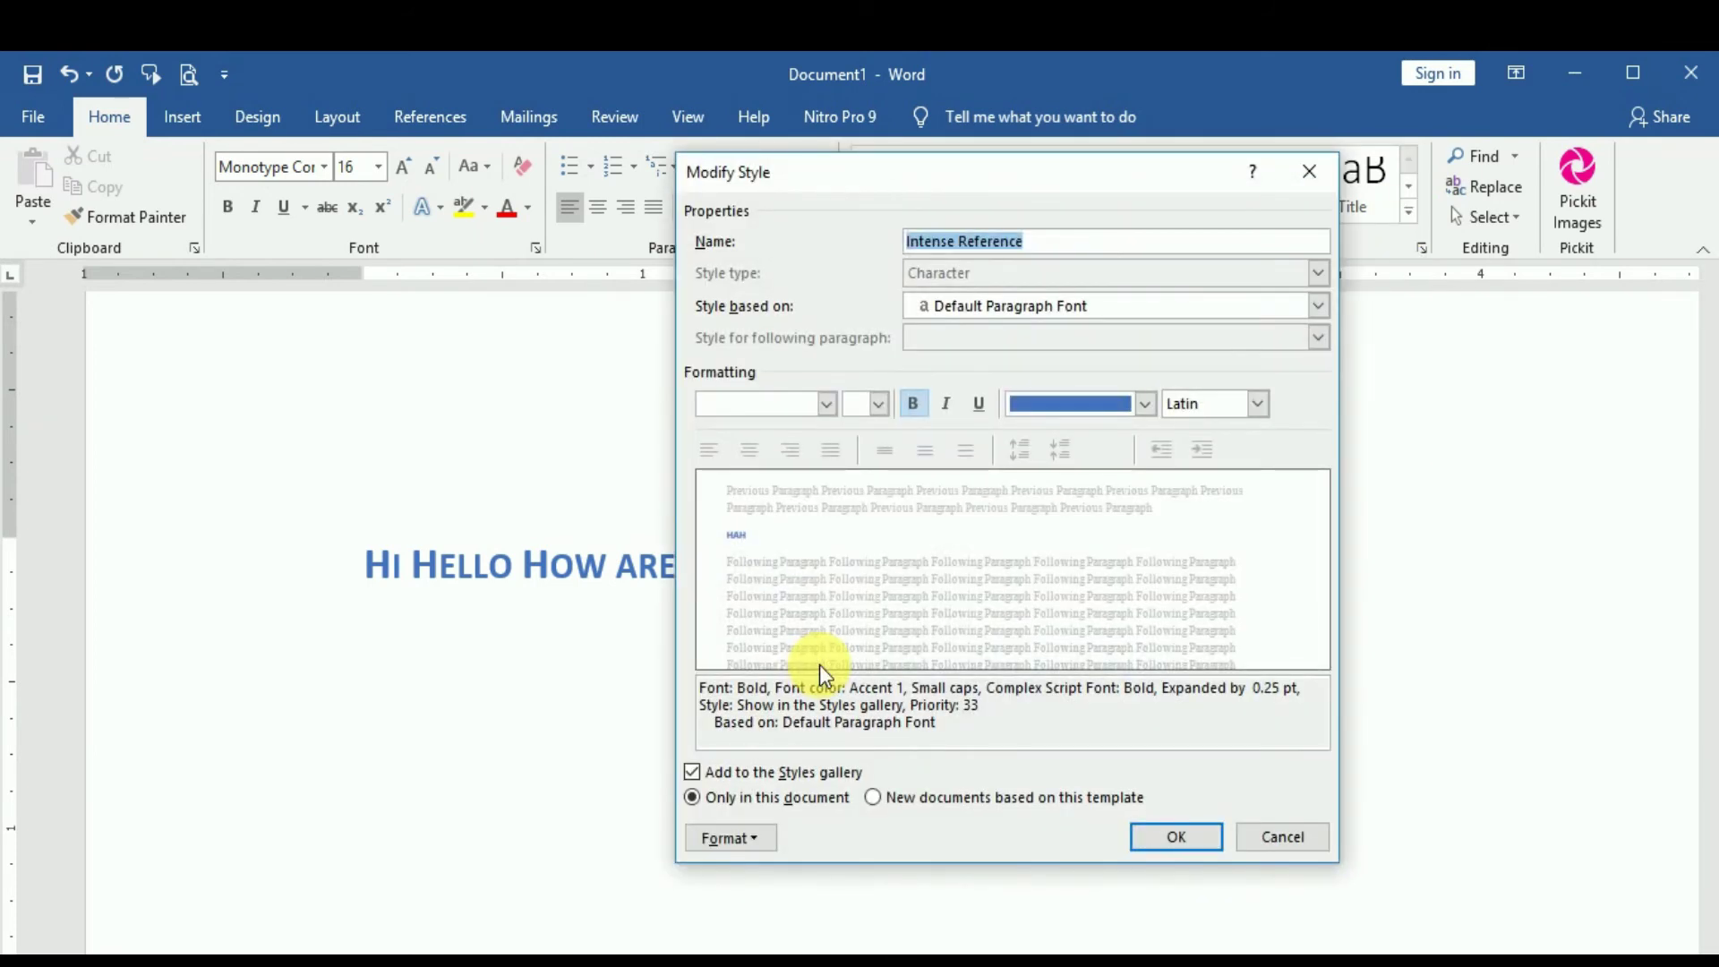
{"action": "left_click", "coordinate": [1146, 402]}
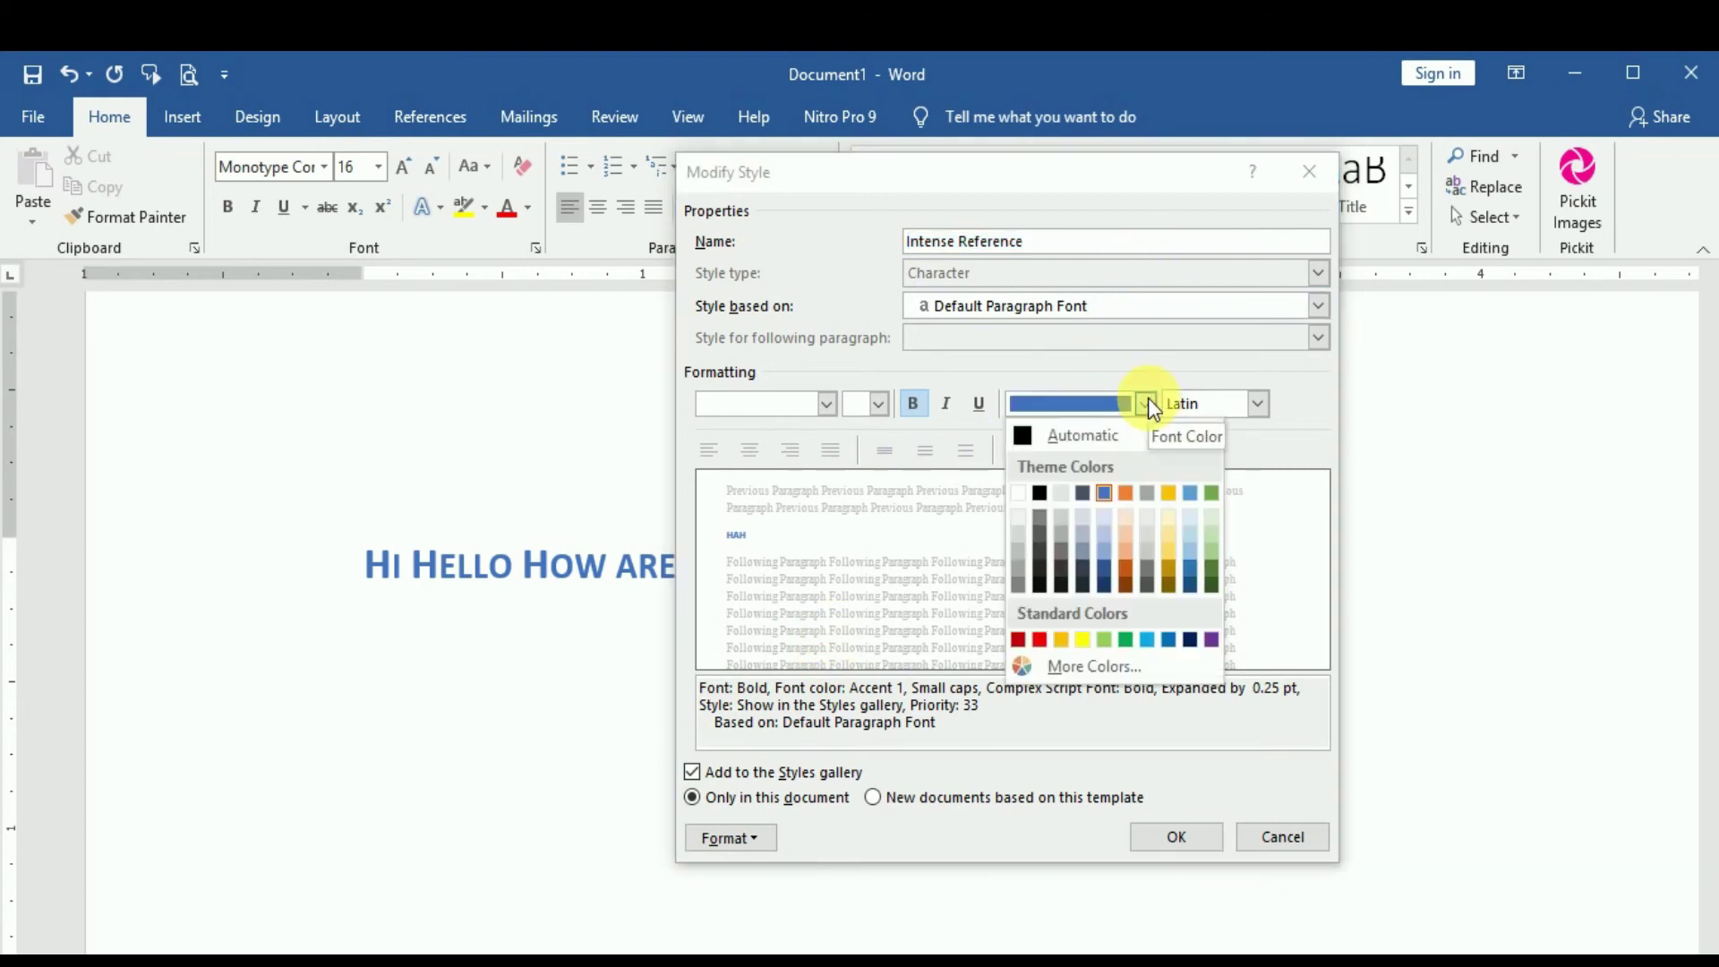
{"action": "left_click", "coordinate": [1124, 564]}
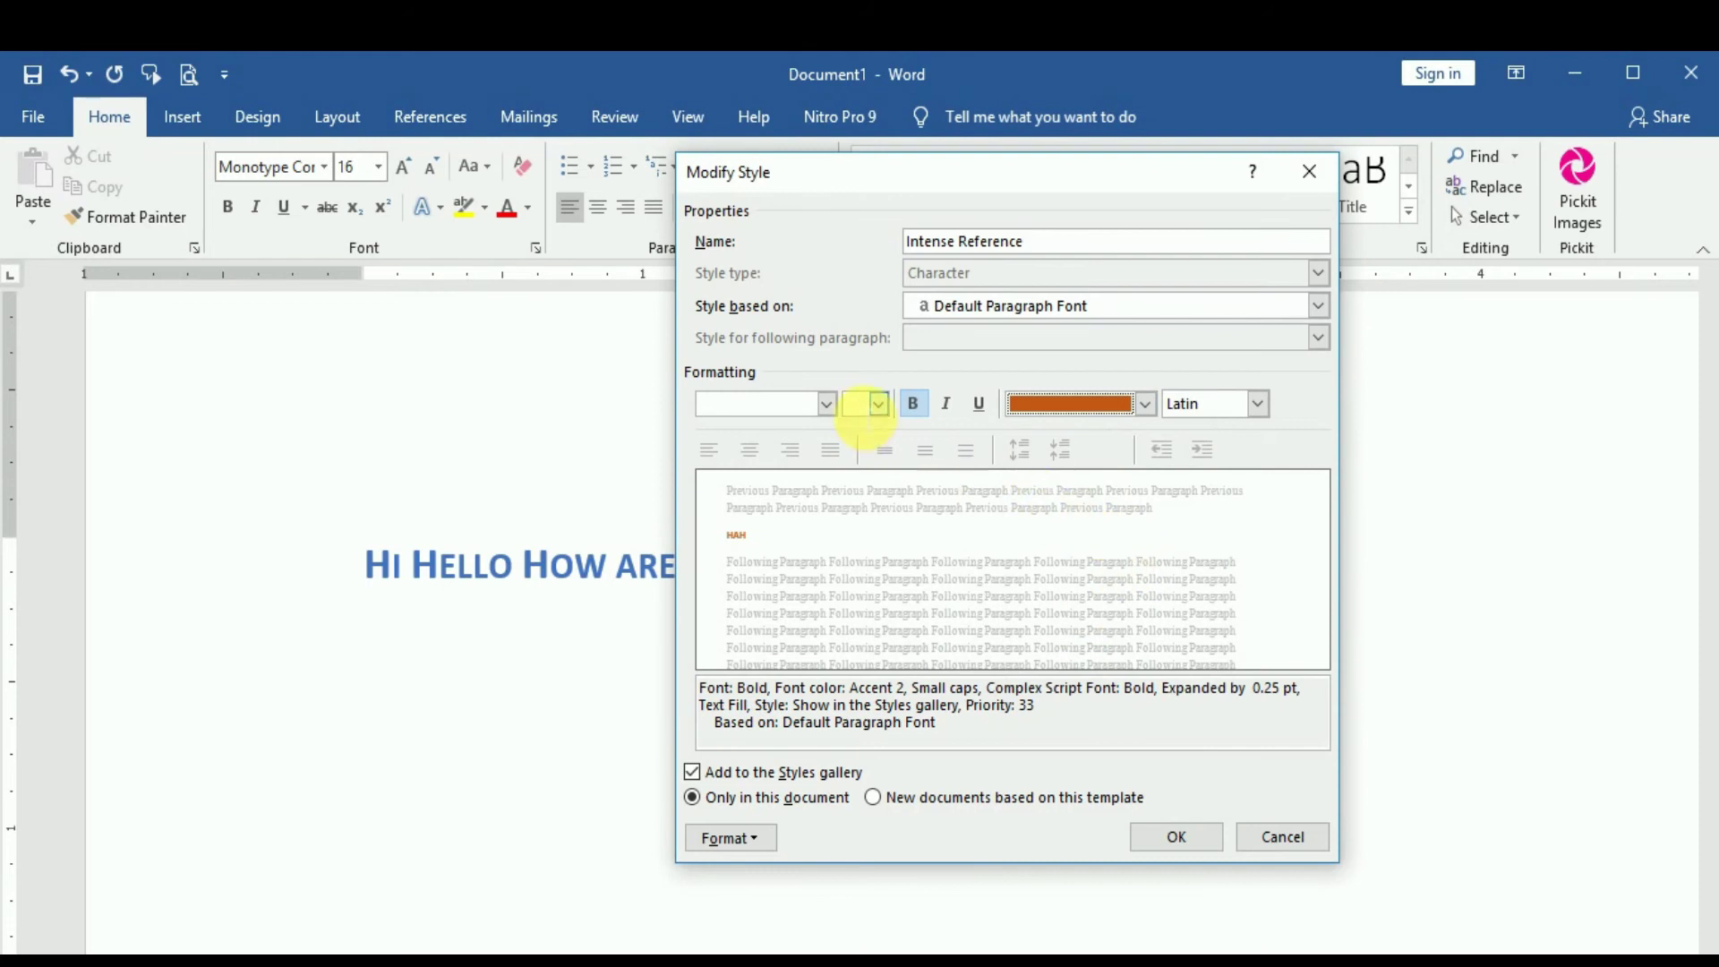
{"action": "left_click", "coordinate": [1164, 833]}
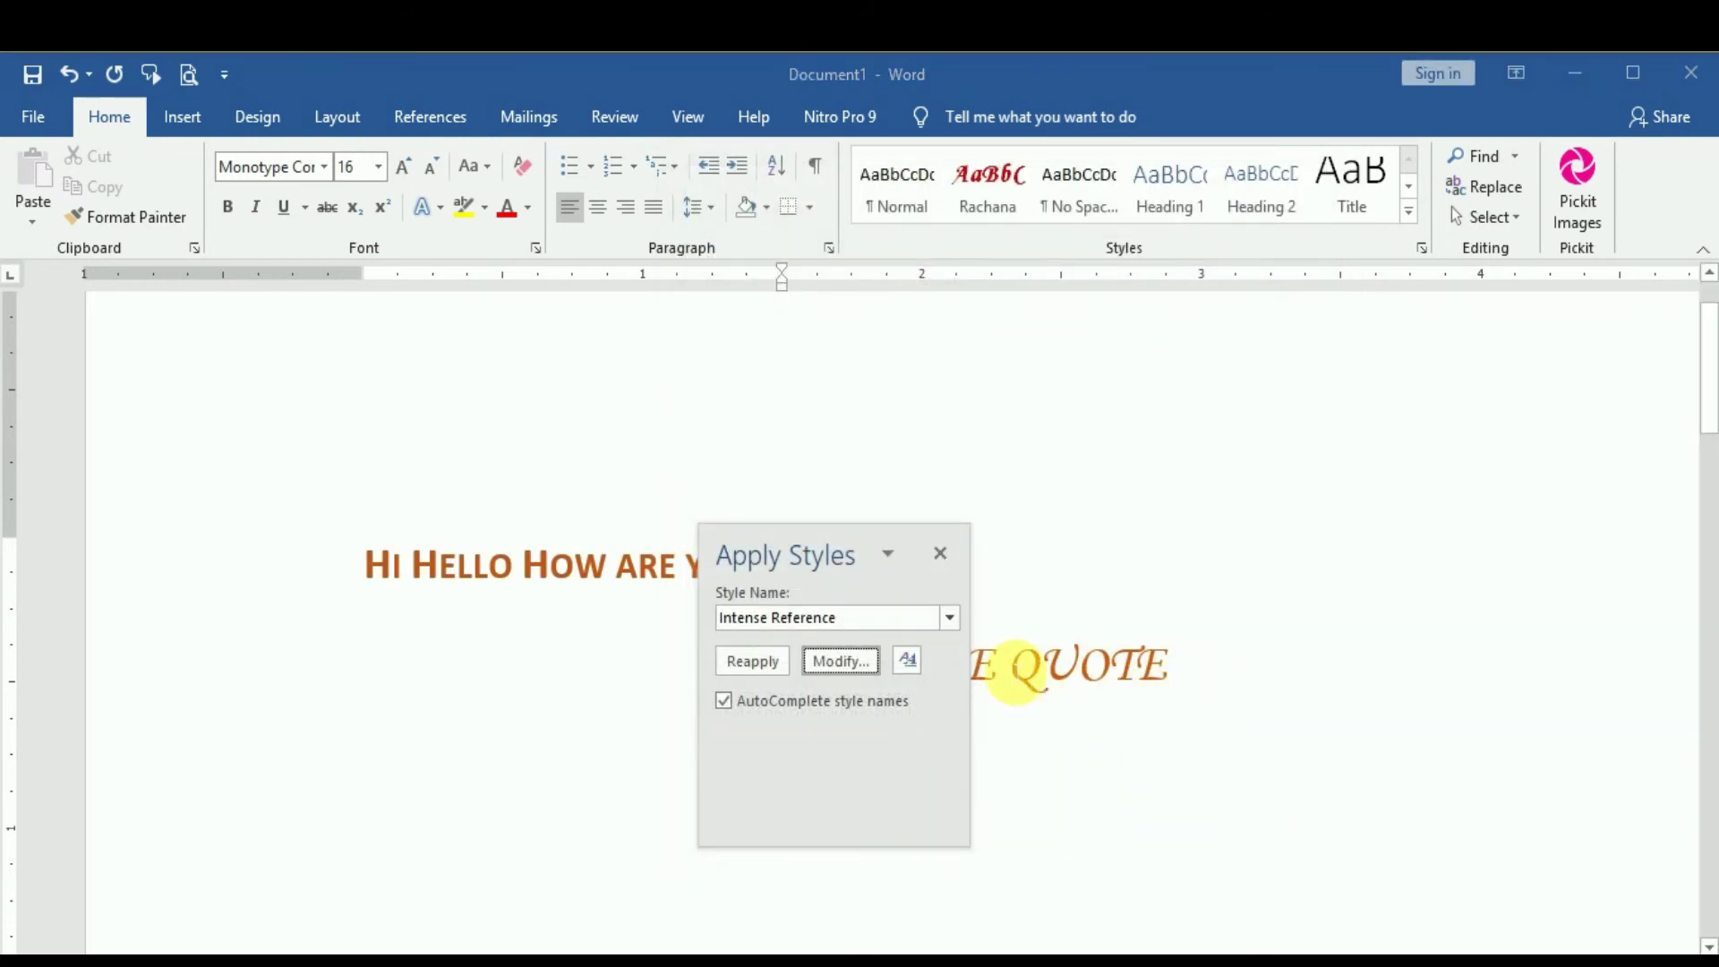
Modify the Intense Reference style to use a Dark Blue font color and a font size of 22
{"action": "left_click_drag", "start_coordinate": [846, 555], "coordinate": [403, 476]}
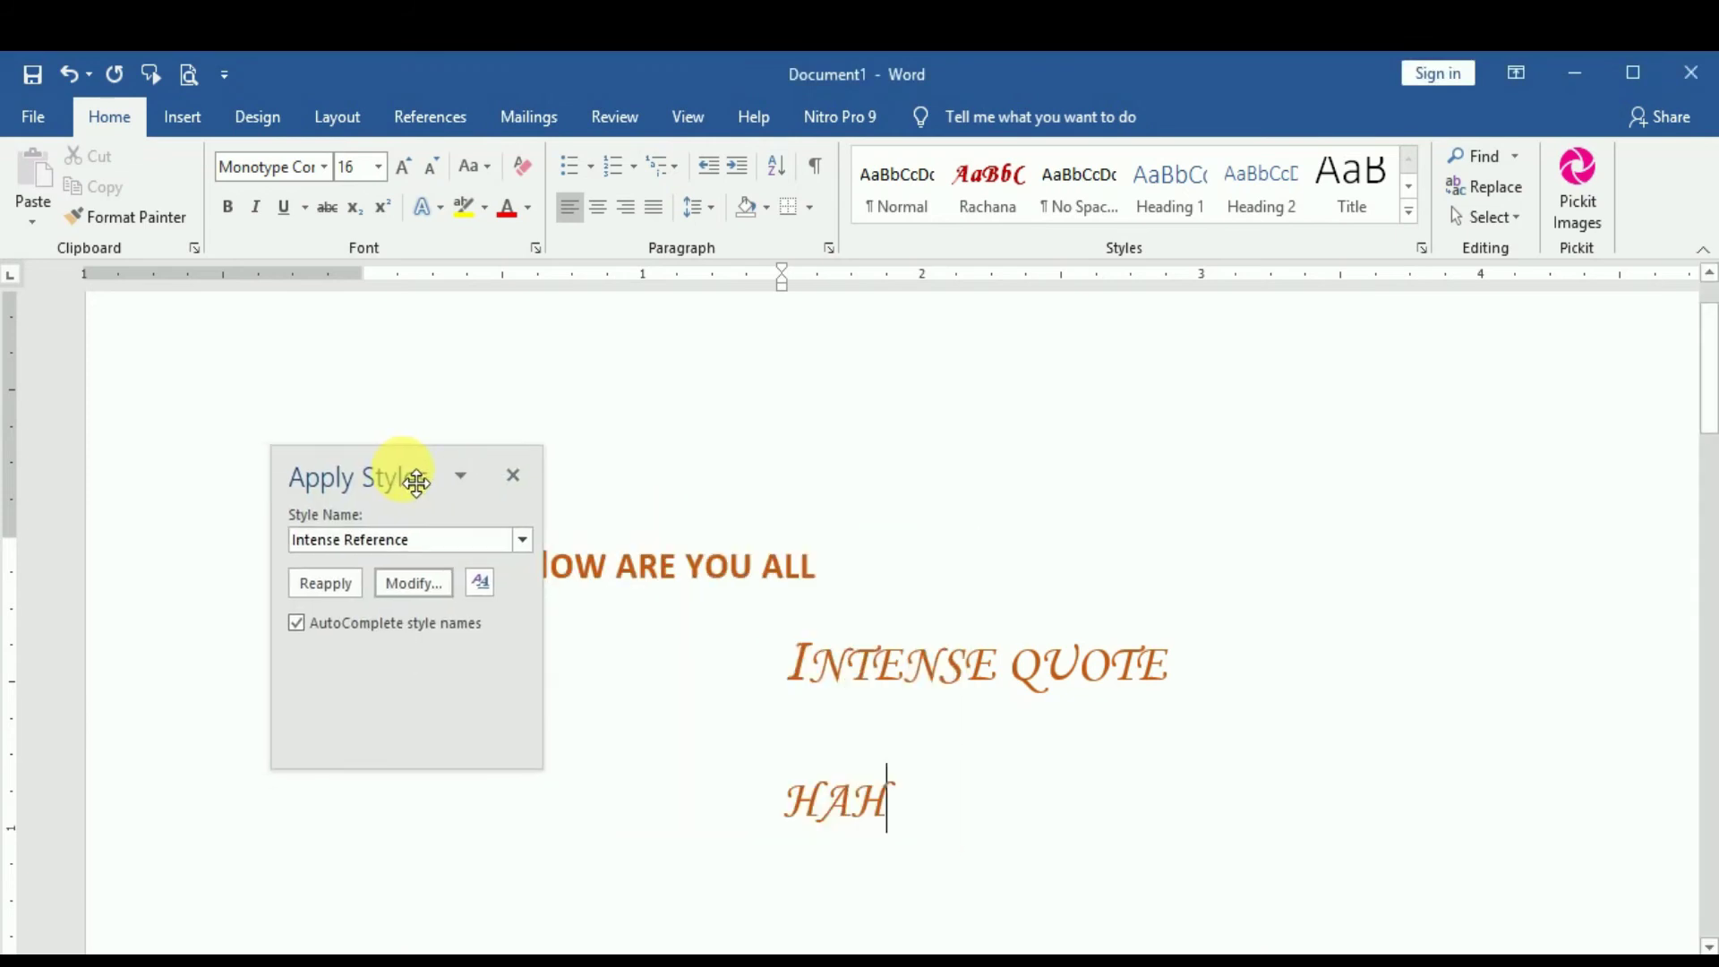
{"action": "left_click", "coordinate": [443, 585]}
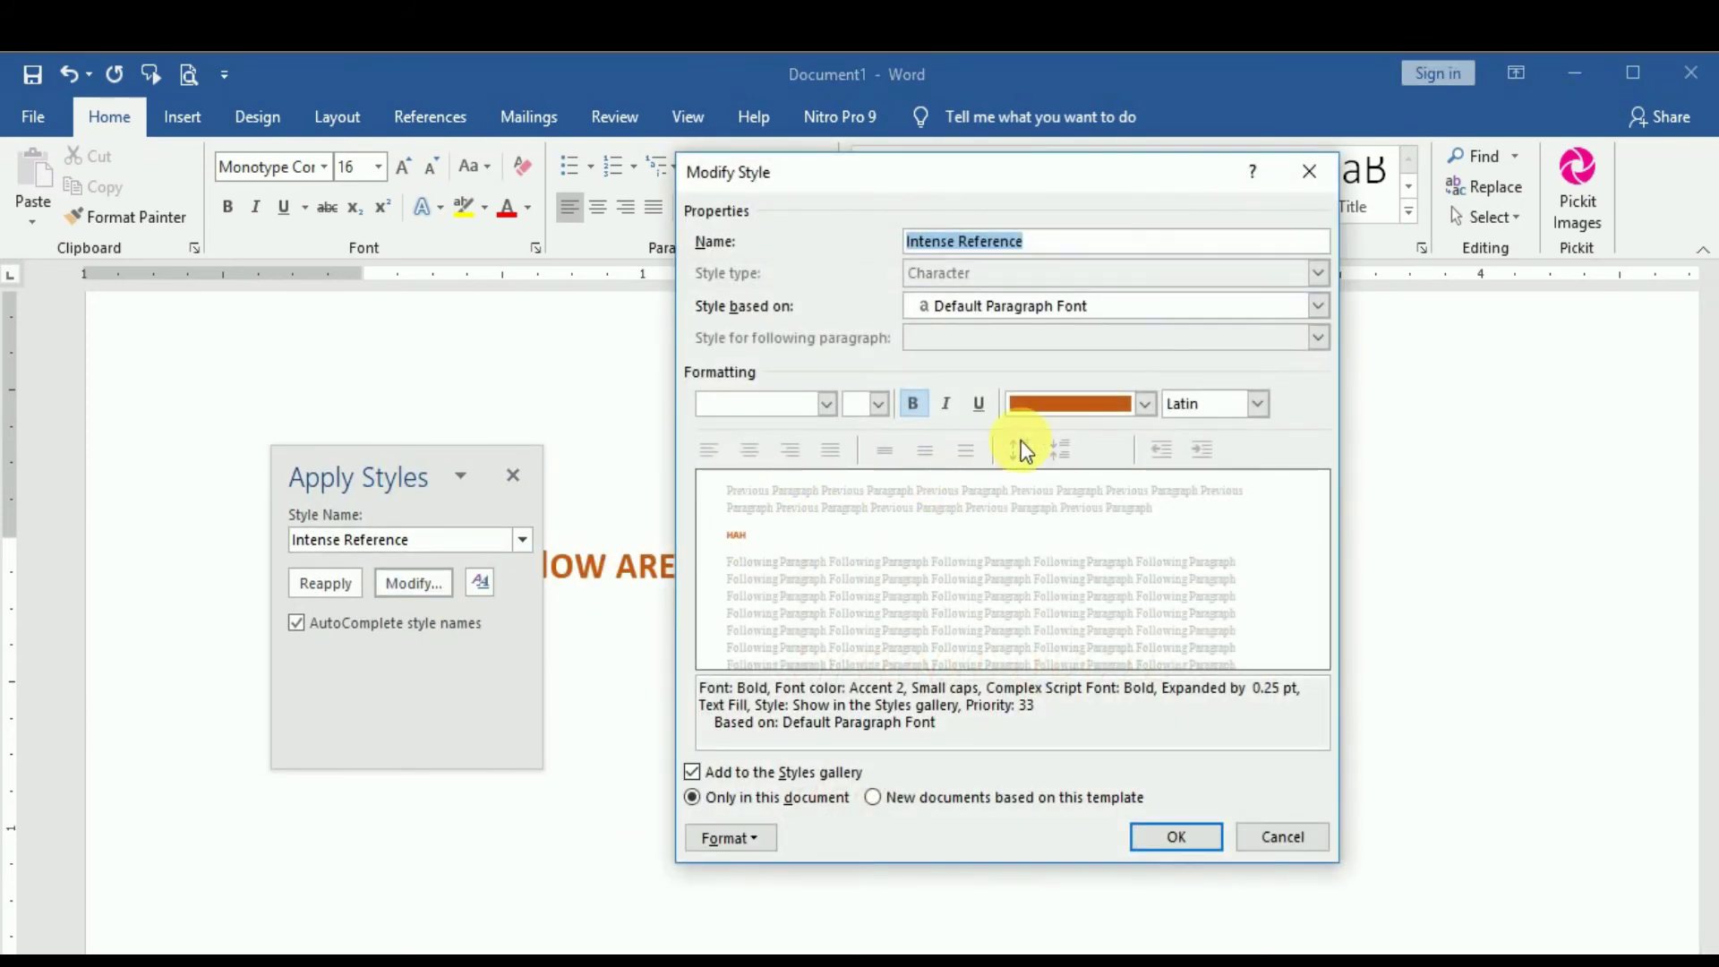
{"action": "left_click", "coordinate": [1146, 405]}
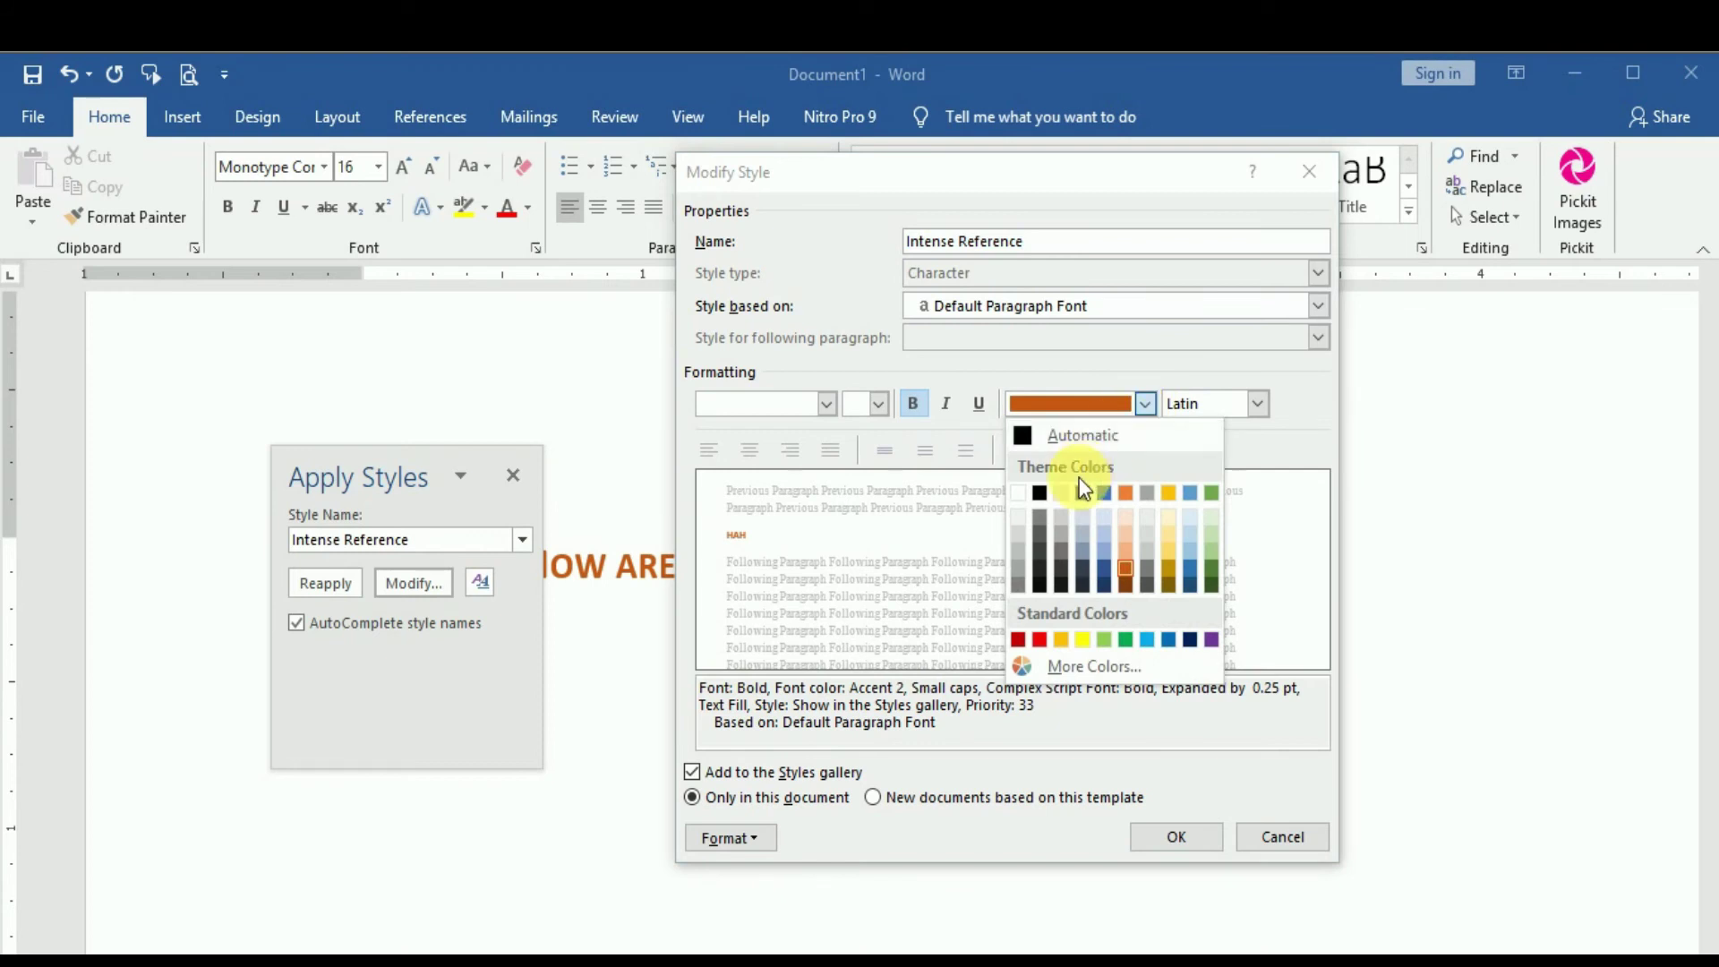
{"action": "left_click", "coordinate": [1190, 639]}
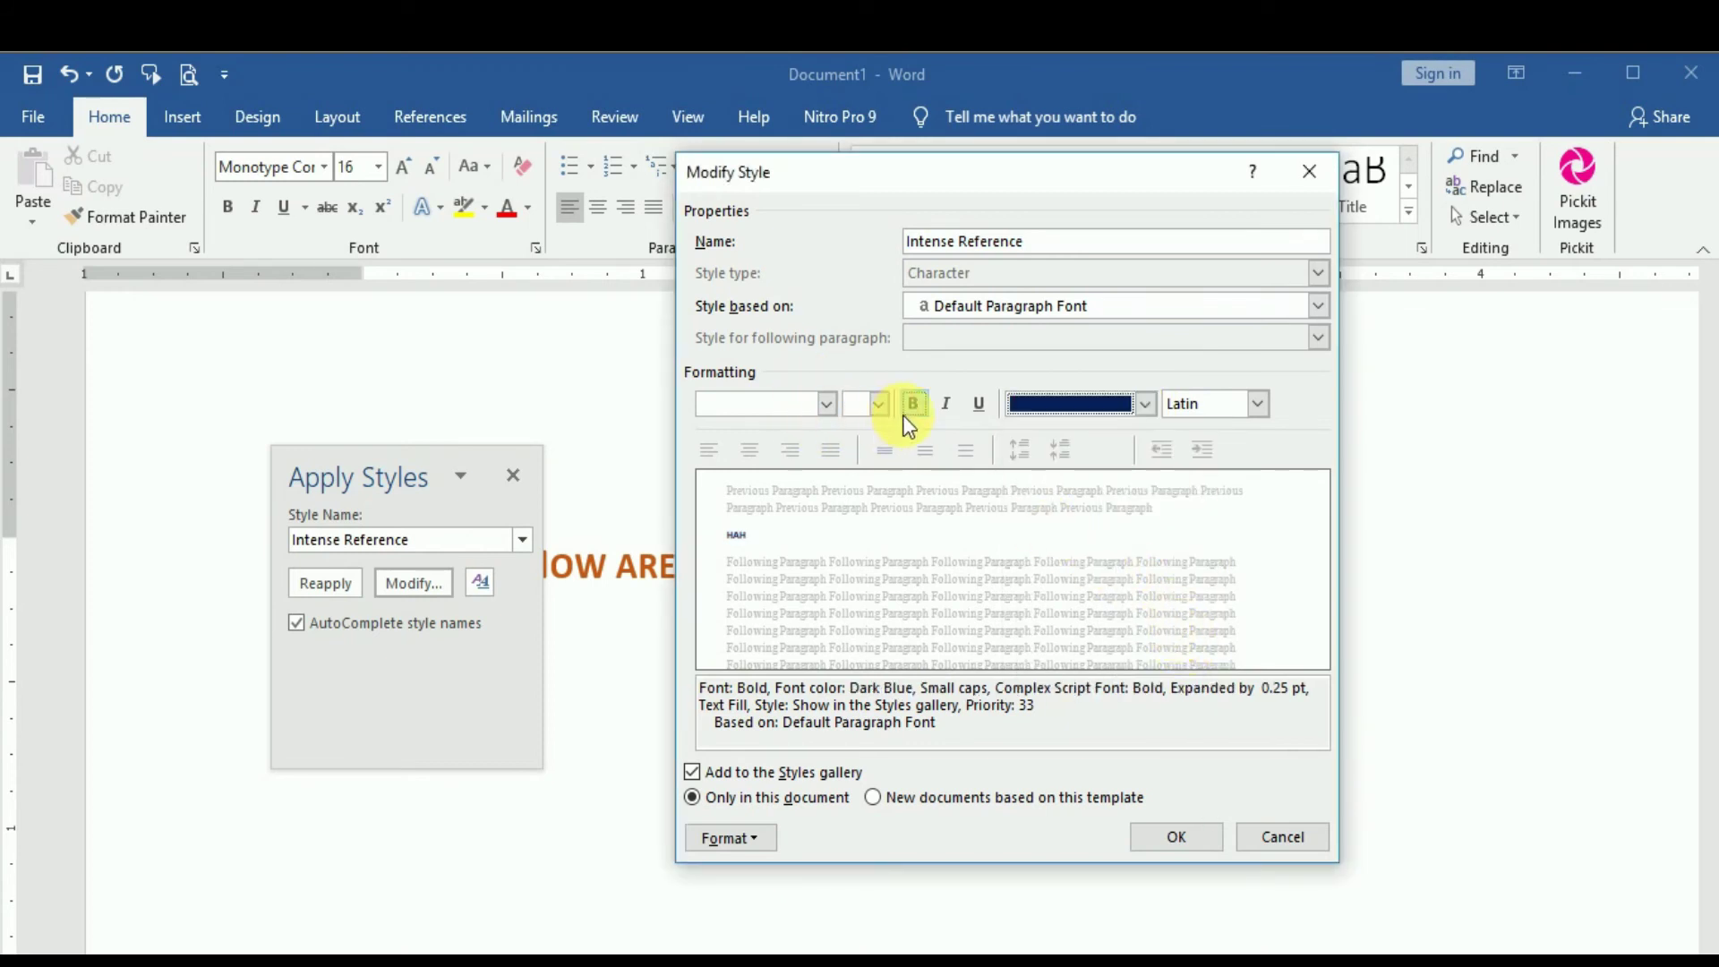
{"action": "left_click", "coordinate": [879, 405]}
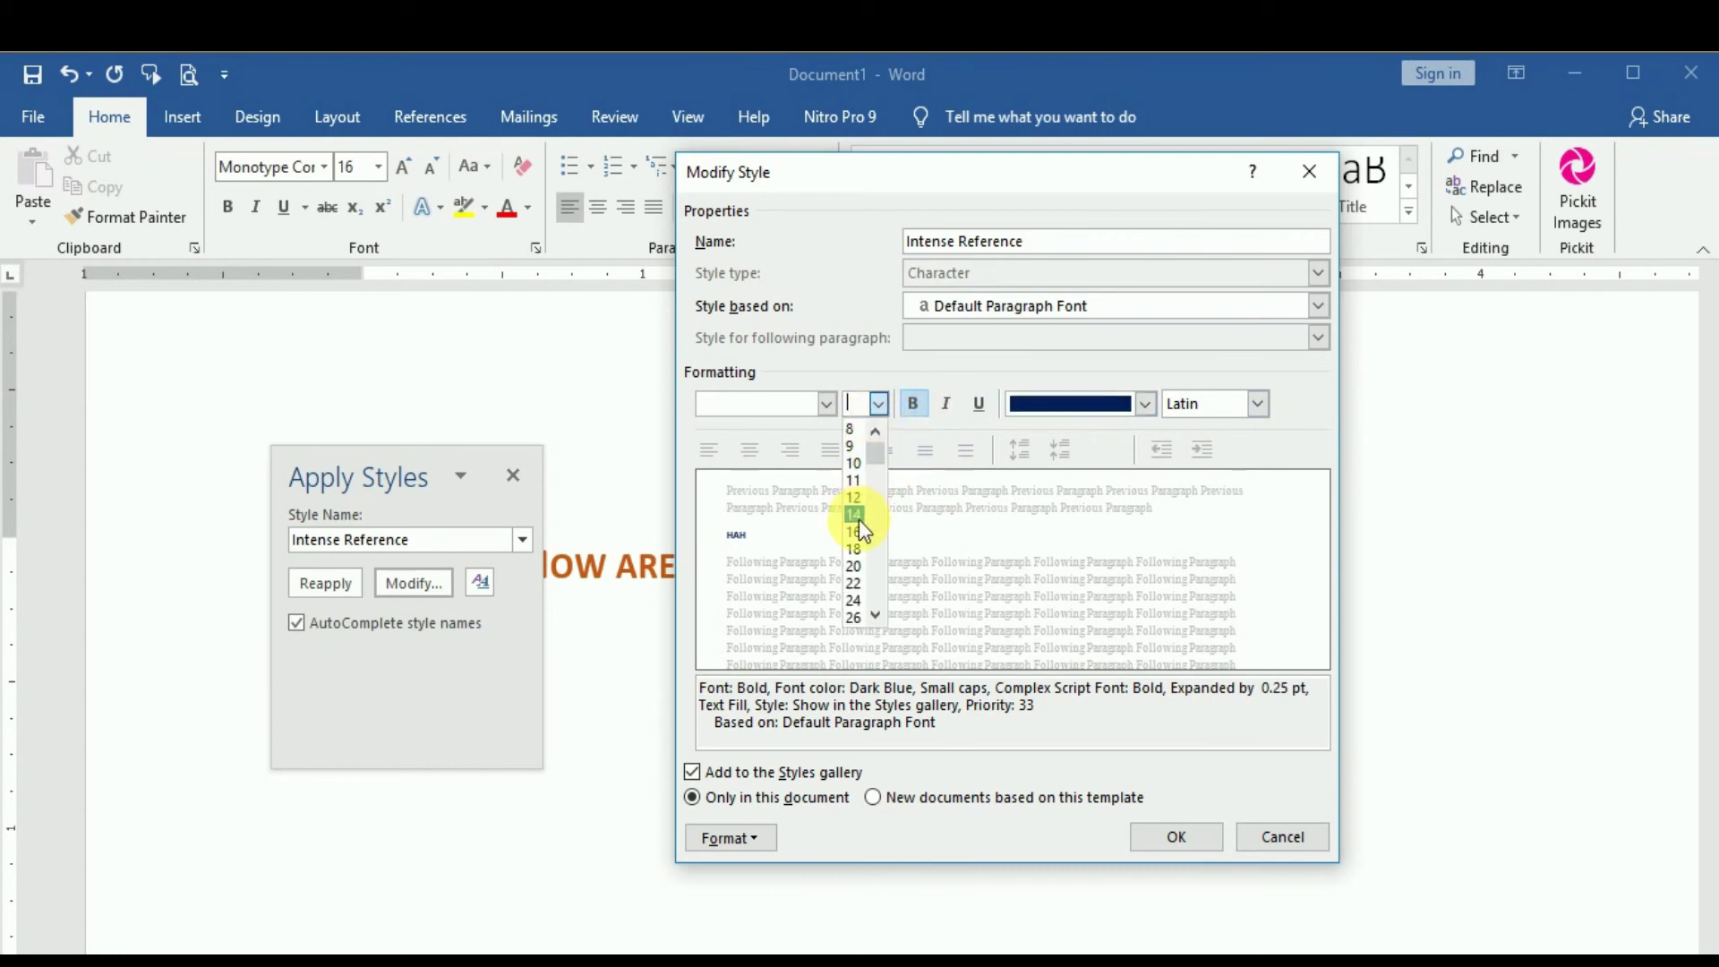
{"action": "left_click", "coordinate": [853, 583]}
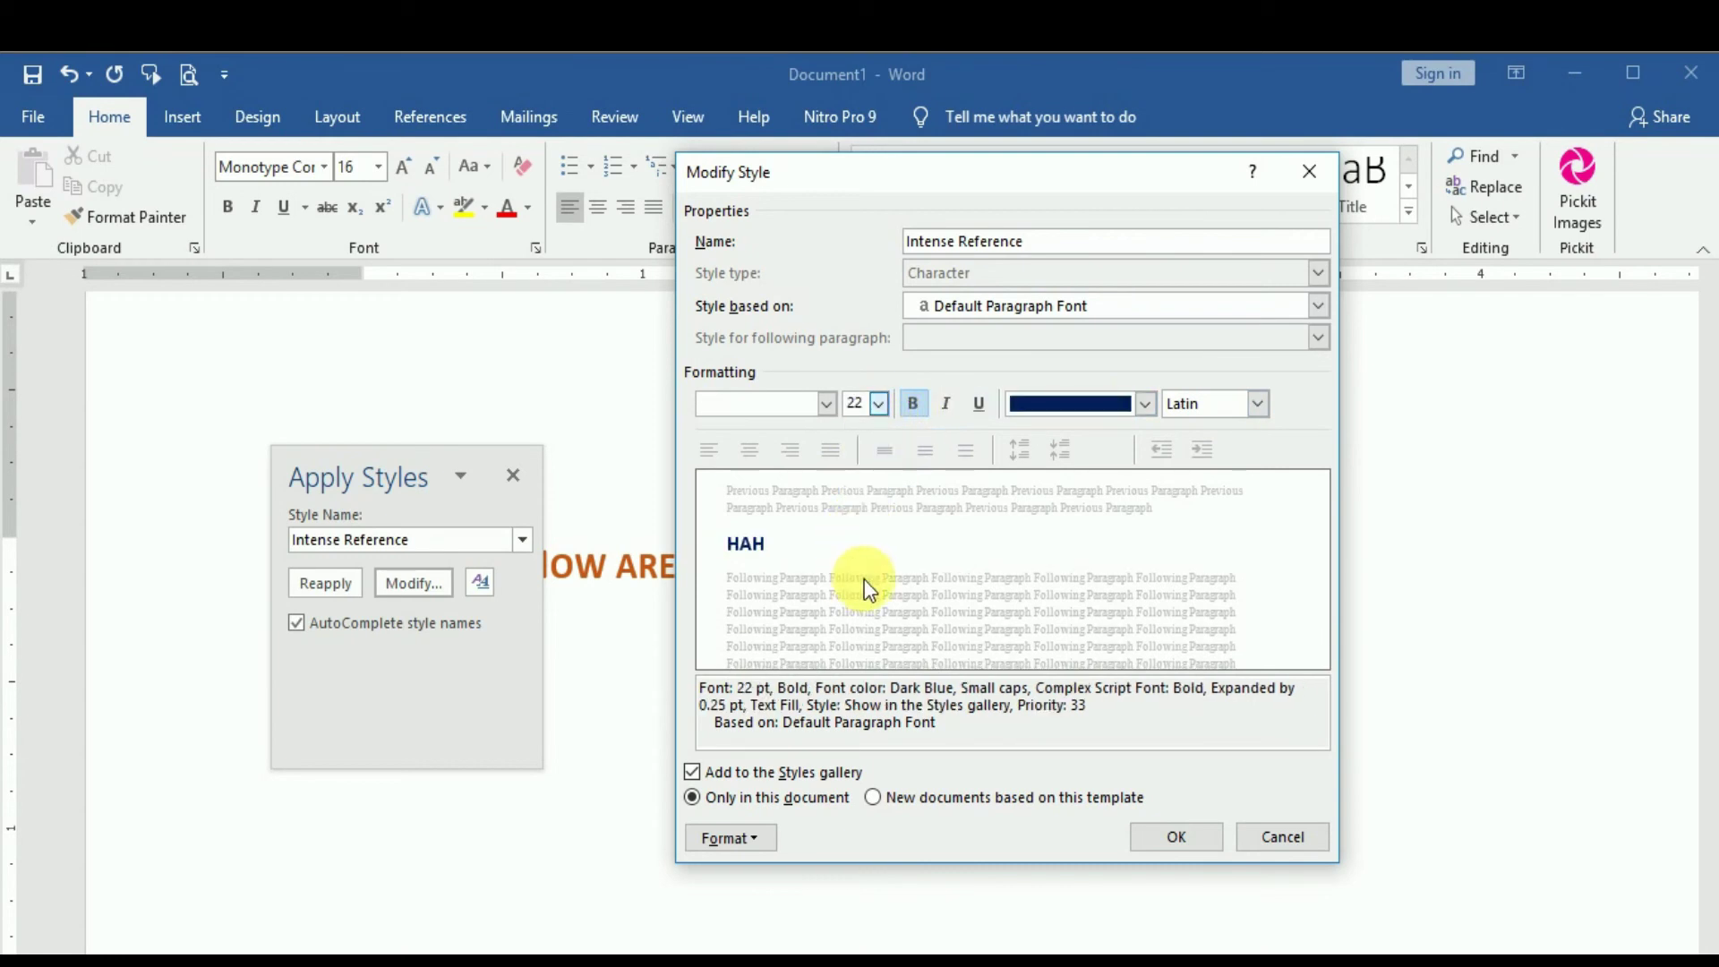
{"action": "left_click", "coordinate": [1164, 833]}
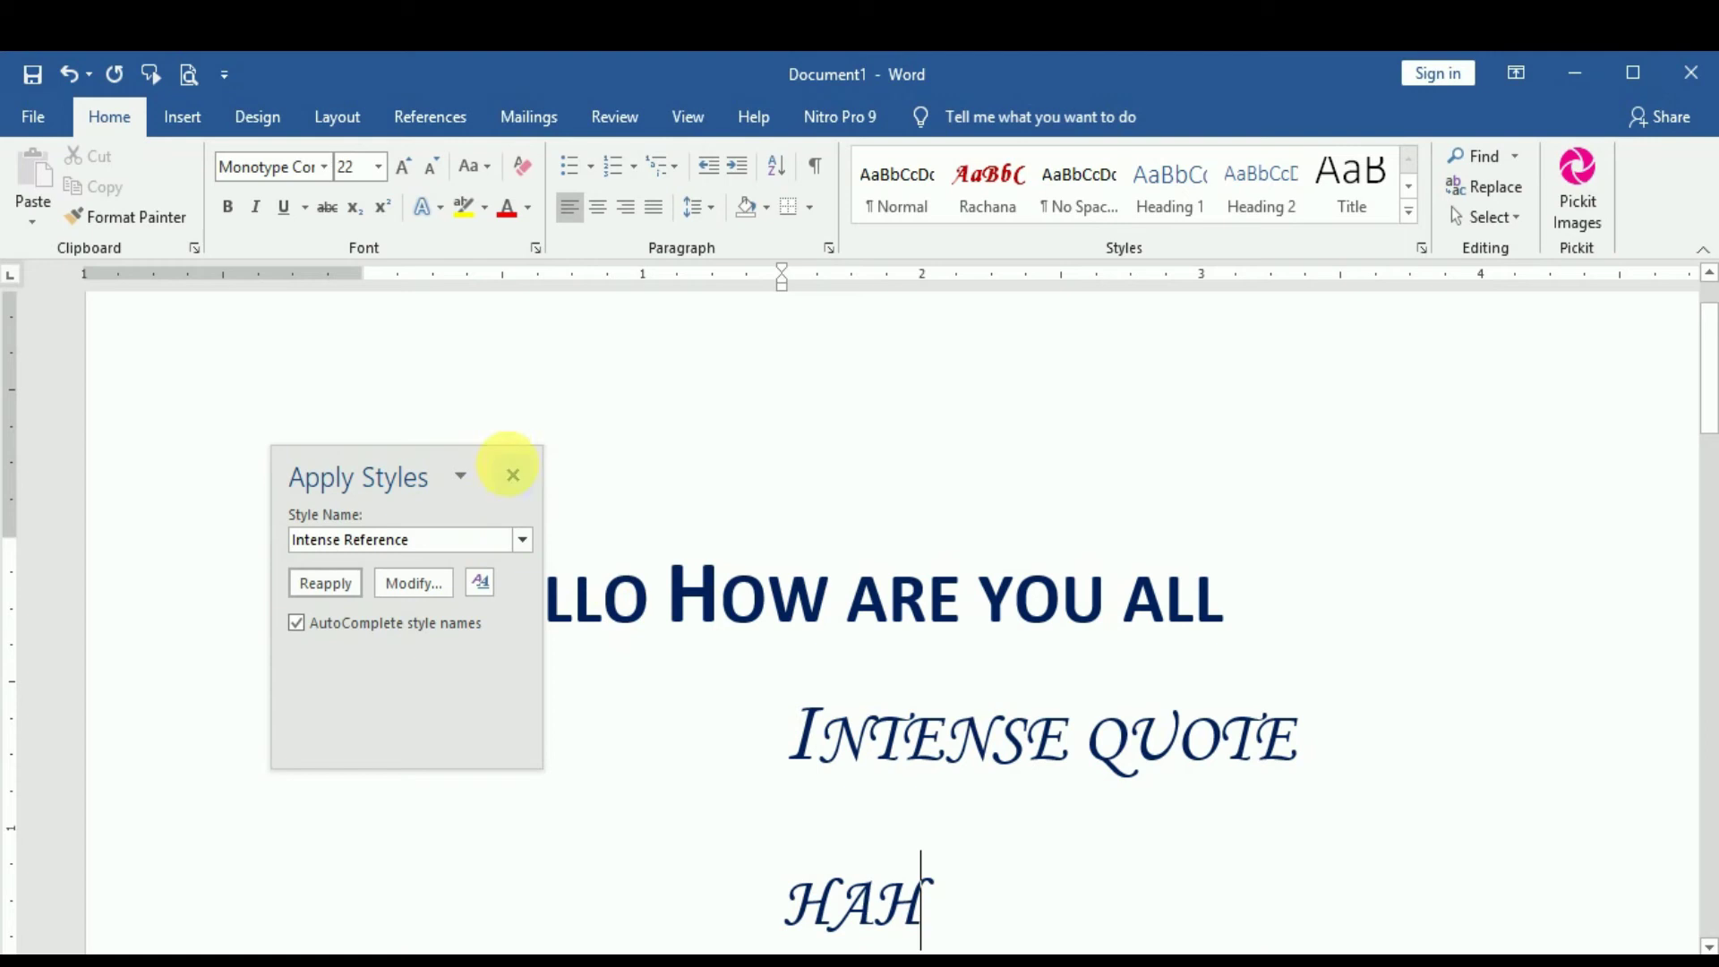
{"action": "left_click", "coordinate": [513, 475]}
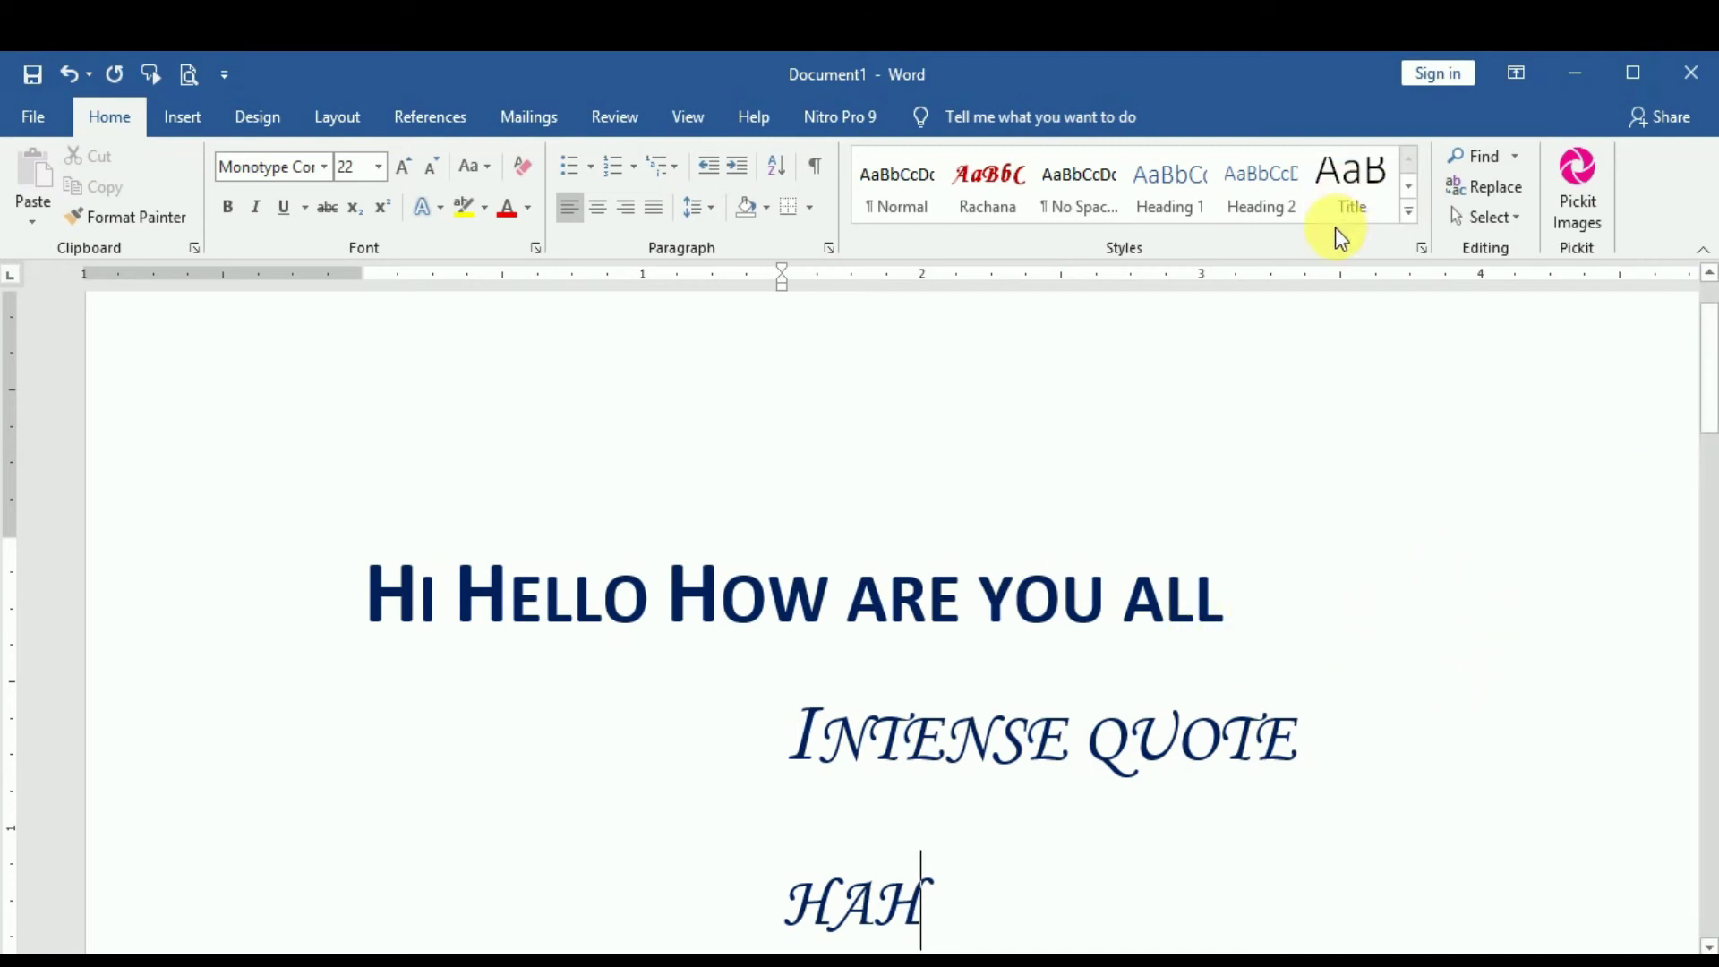
Review the Apply Styles options and the list of styles again without changing any style
{"action": "left_click", "coordinate": [1410, 215]}
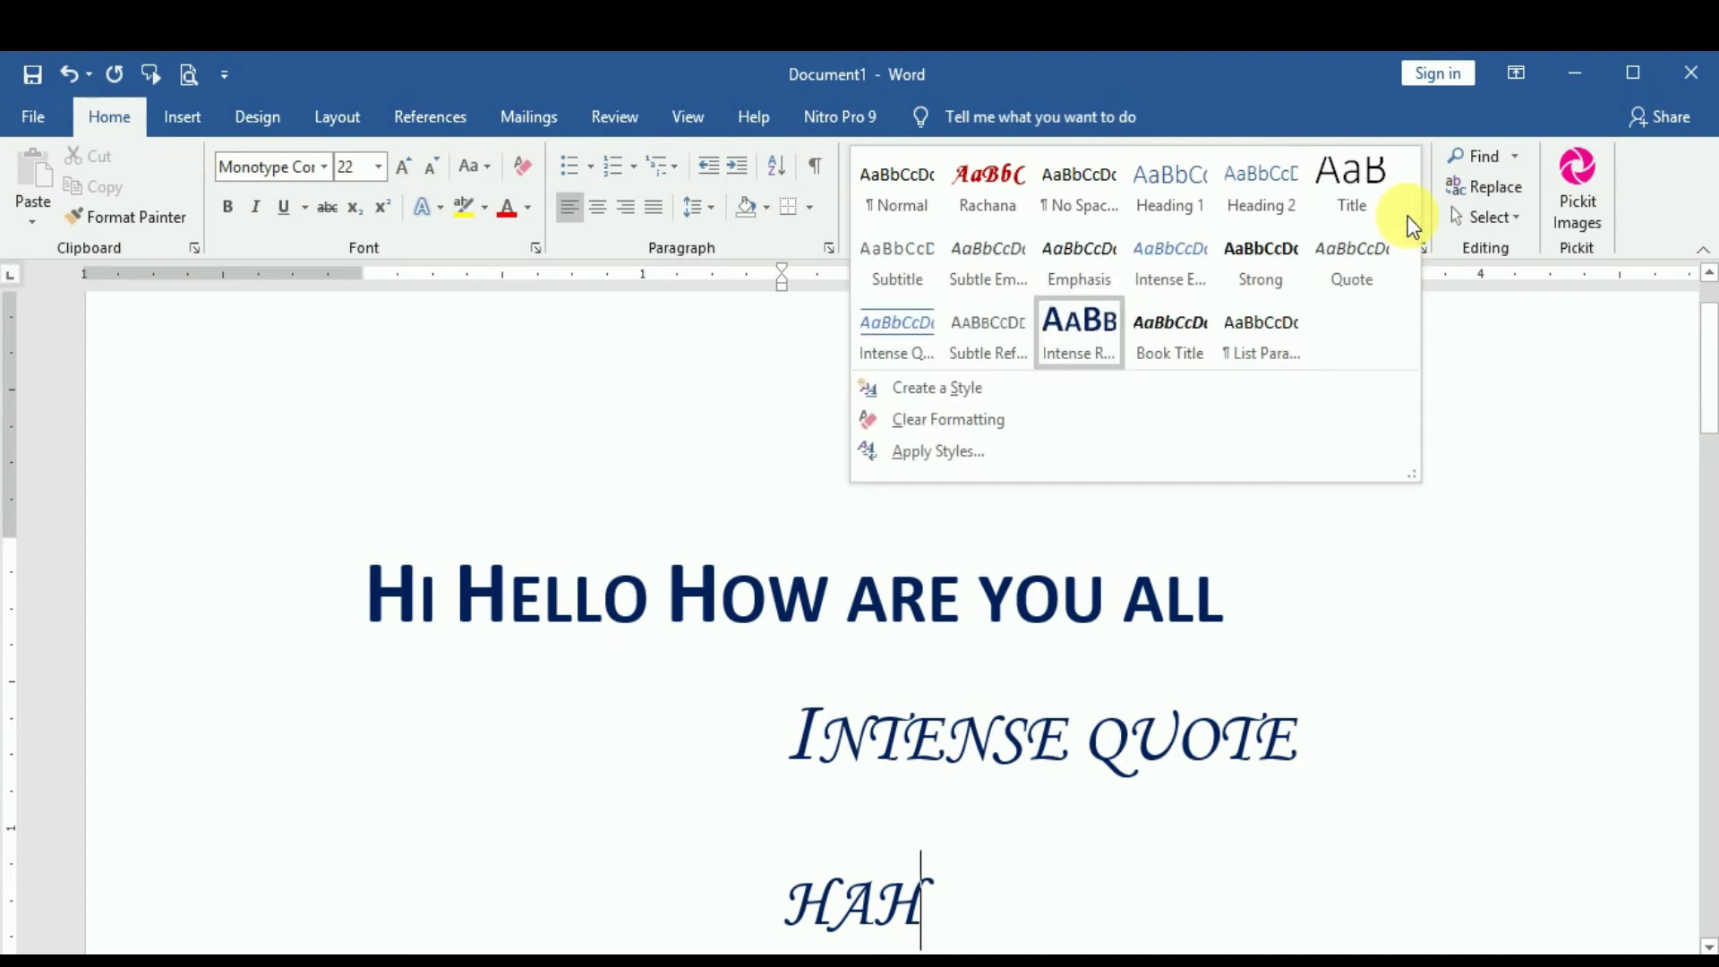
{"action": "left_click", "coordinate": [1040, 453]}
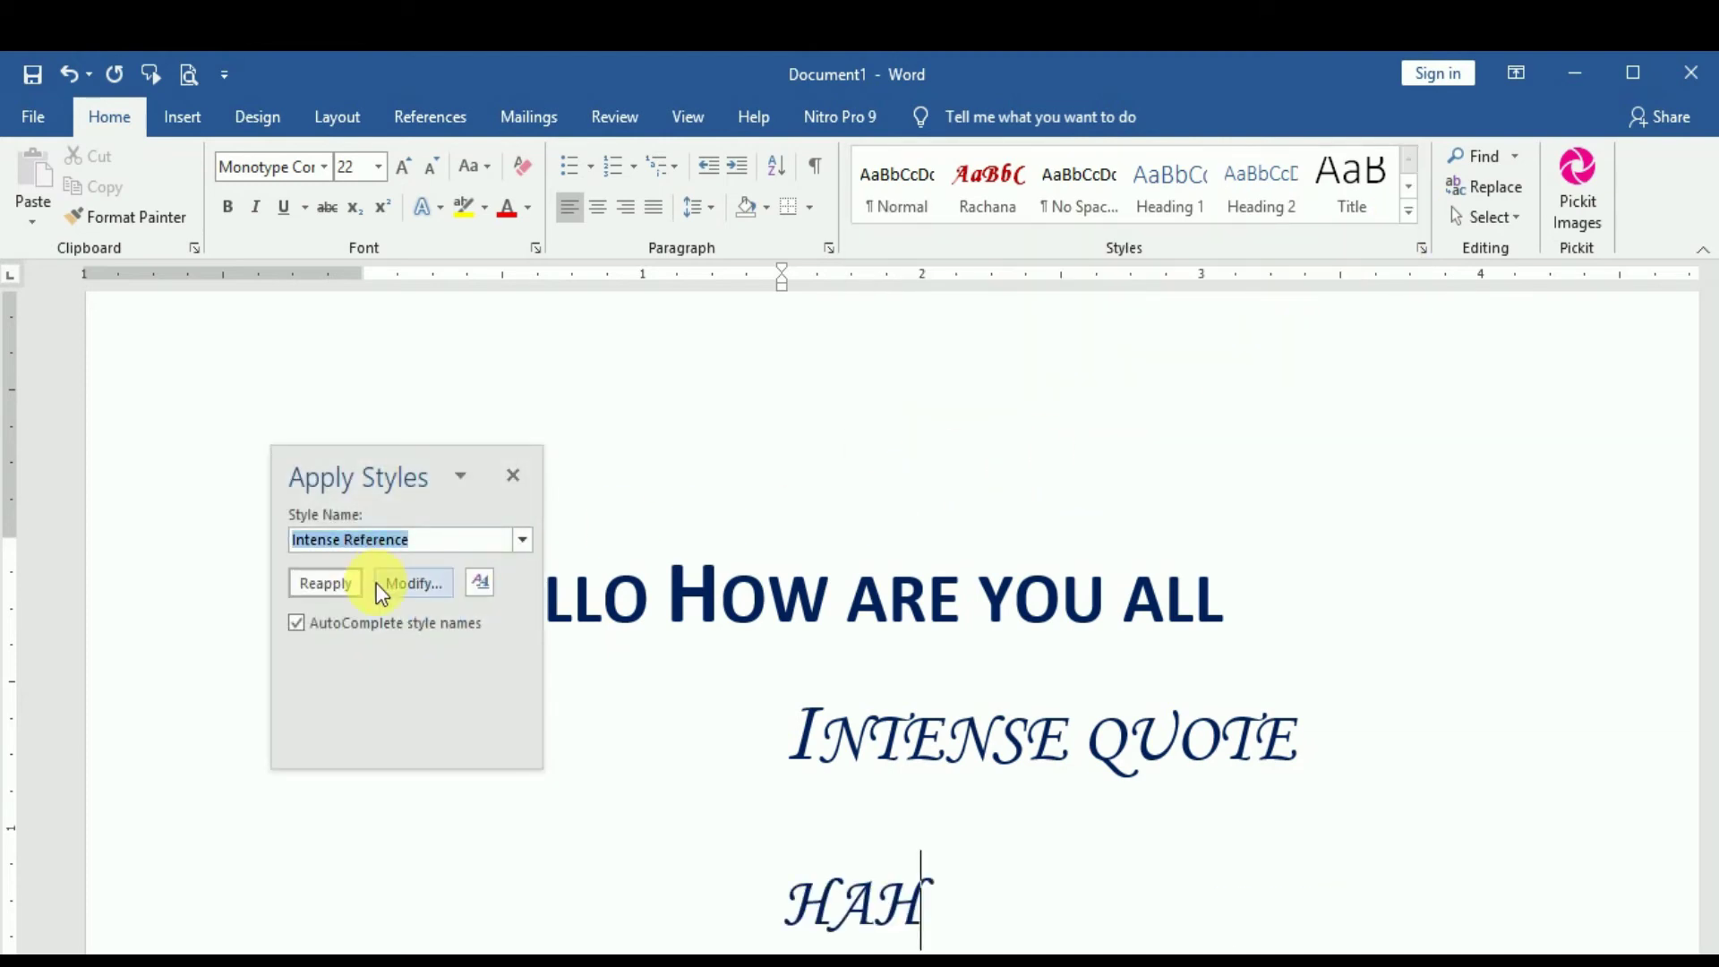
{"action": "left_click", "coordinate": [479, 582]}
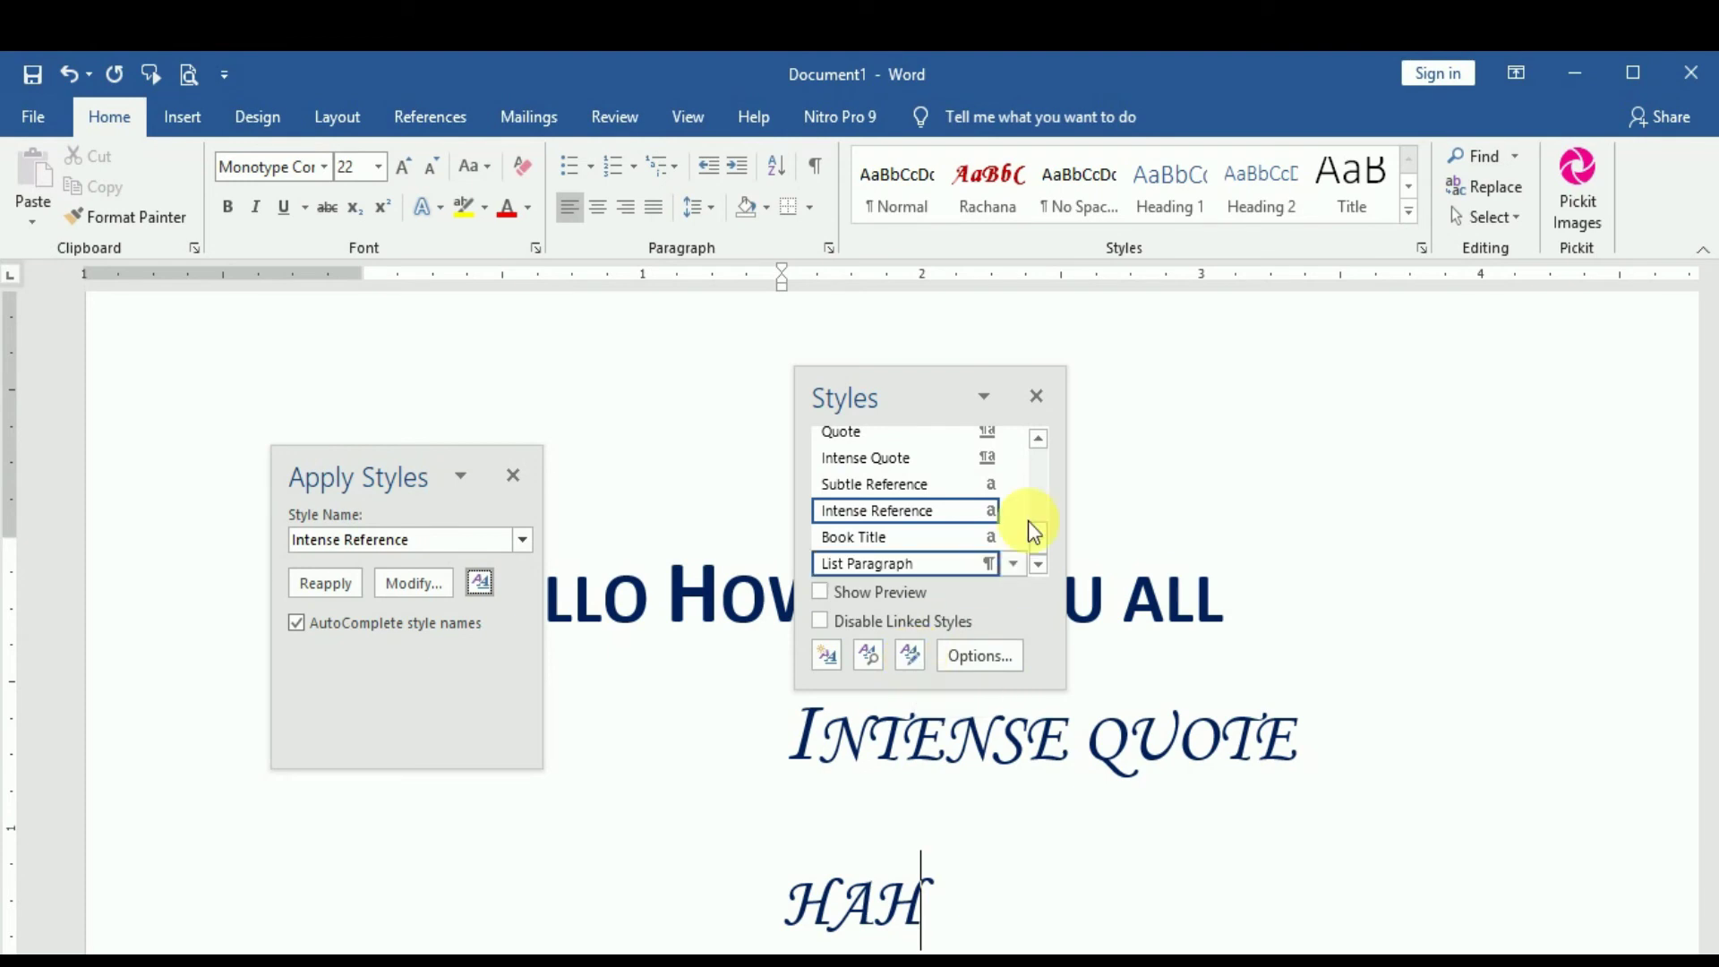
{"action": "left_click", "coordinate": [1039, 397]}
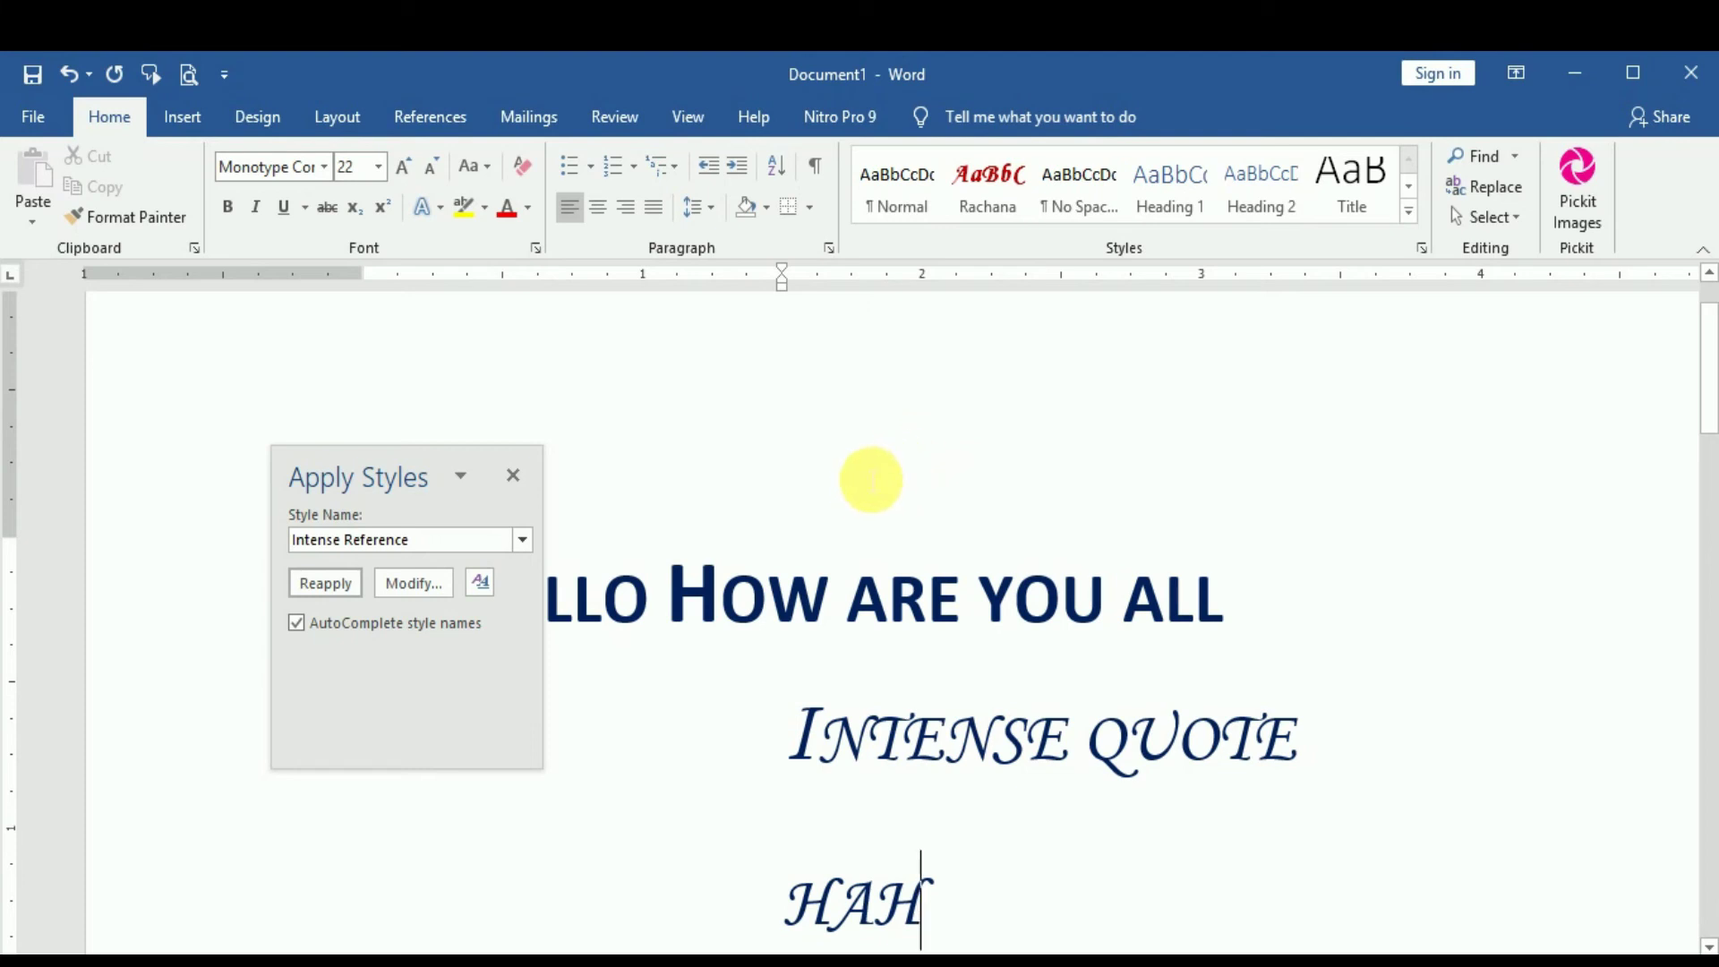
{"action": "left_click", "coordinate": [515, 476]}
Create a new blank document and check its style gallery and the dialog for creating a style
{"action": "left_click", "coordinate": [27, 114]}
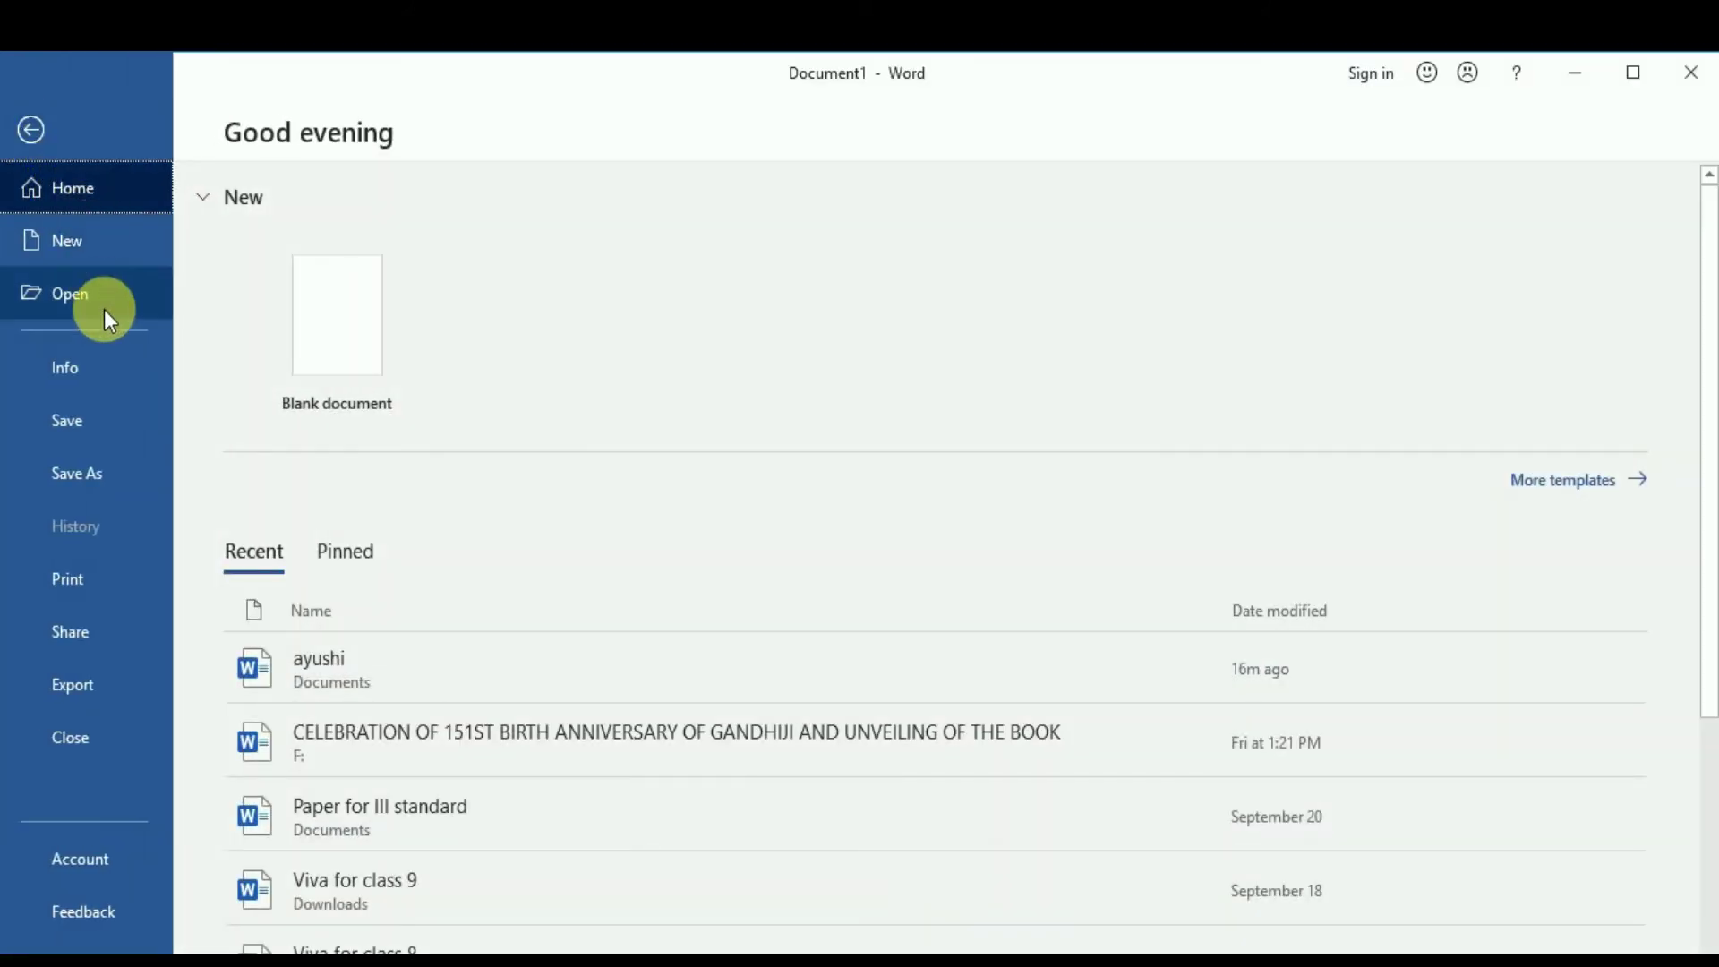
{"action": "left_click", "coordinate": [326, 347]}
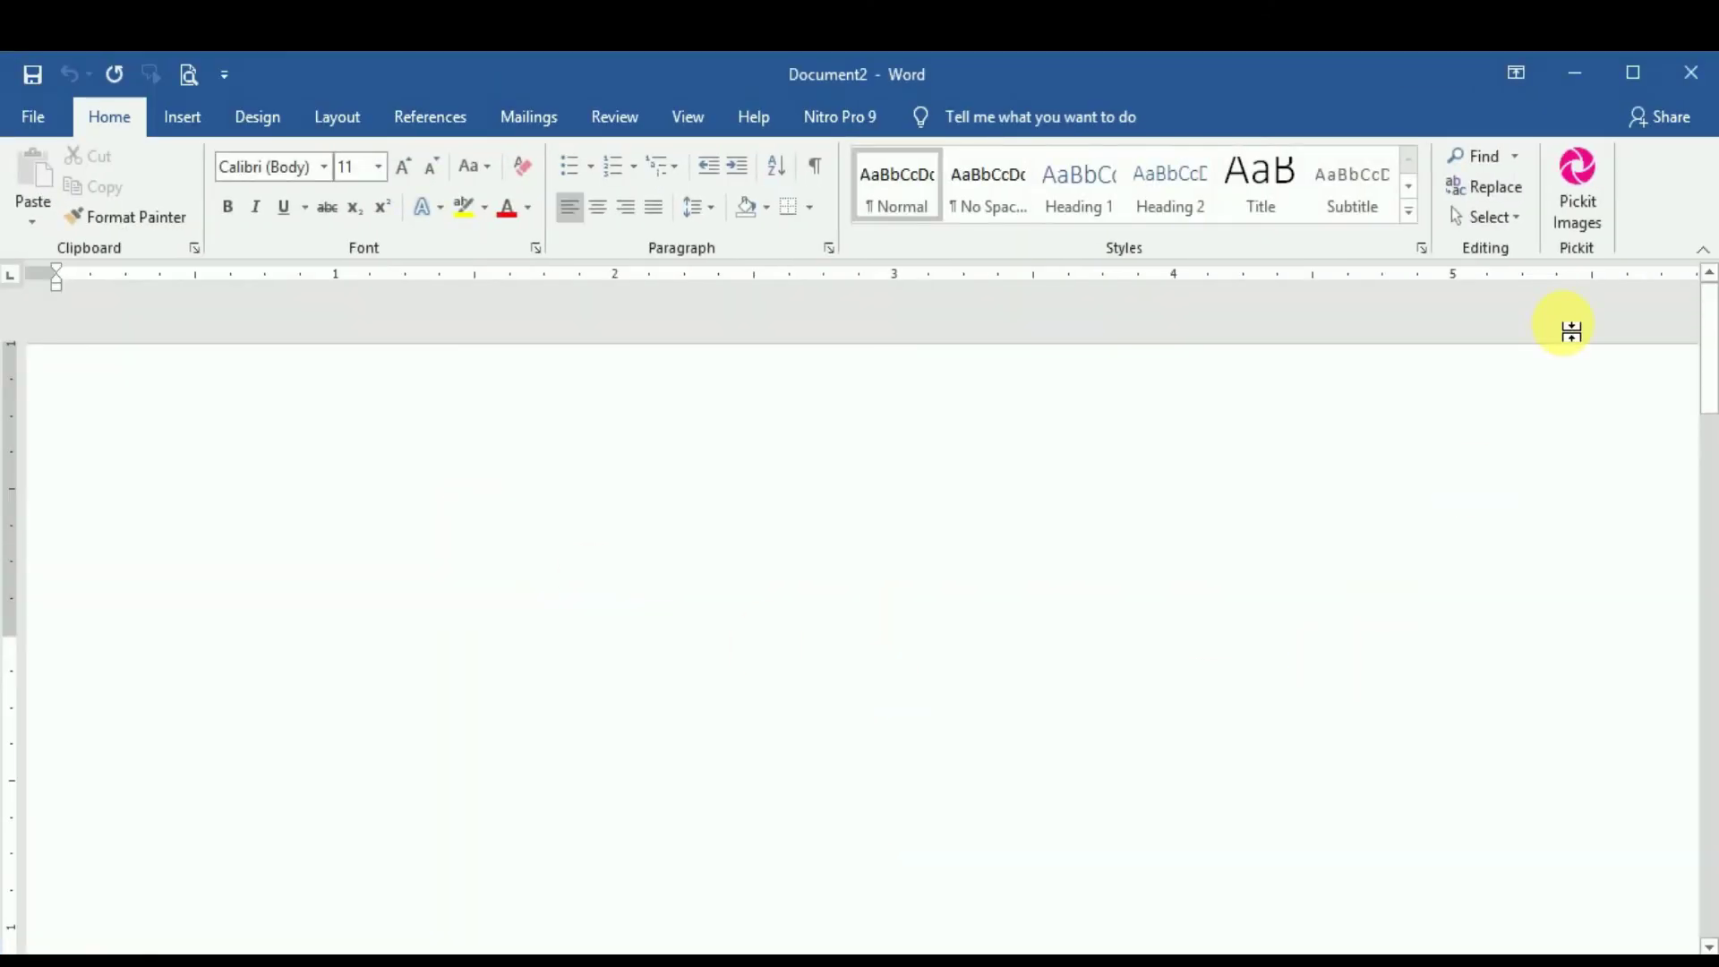
{"action": "left_click", "coordinate": [1409, 212]}
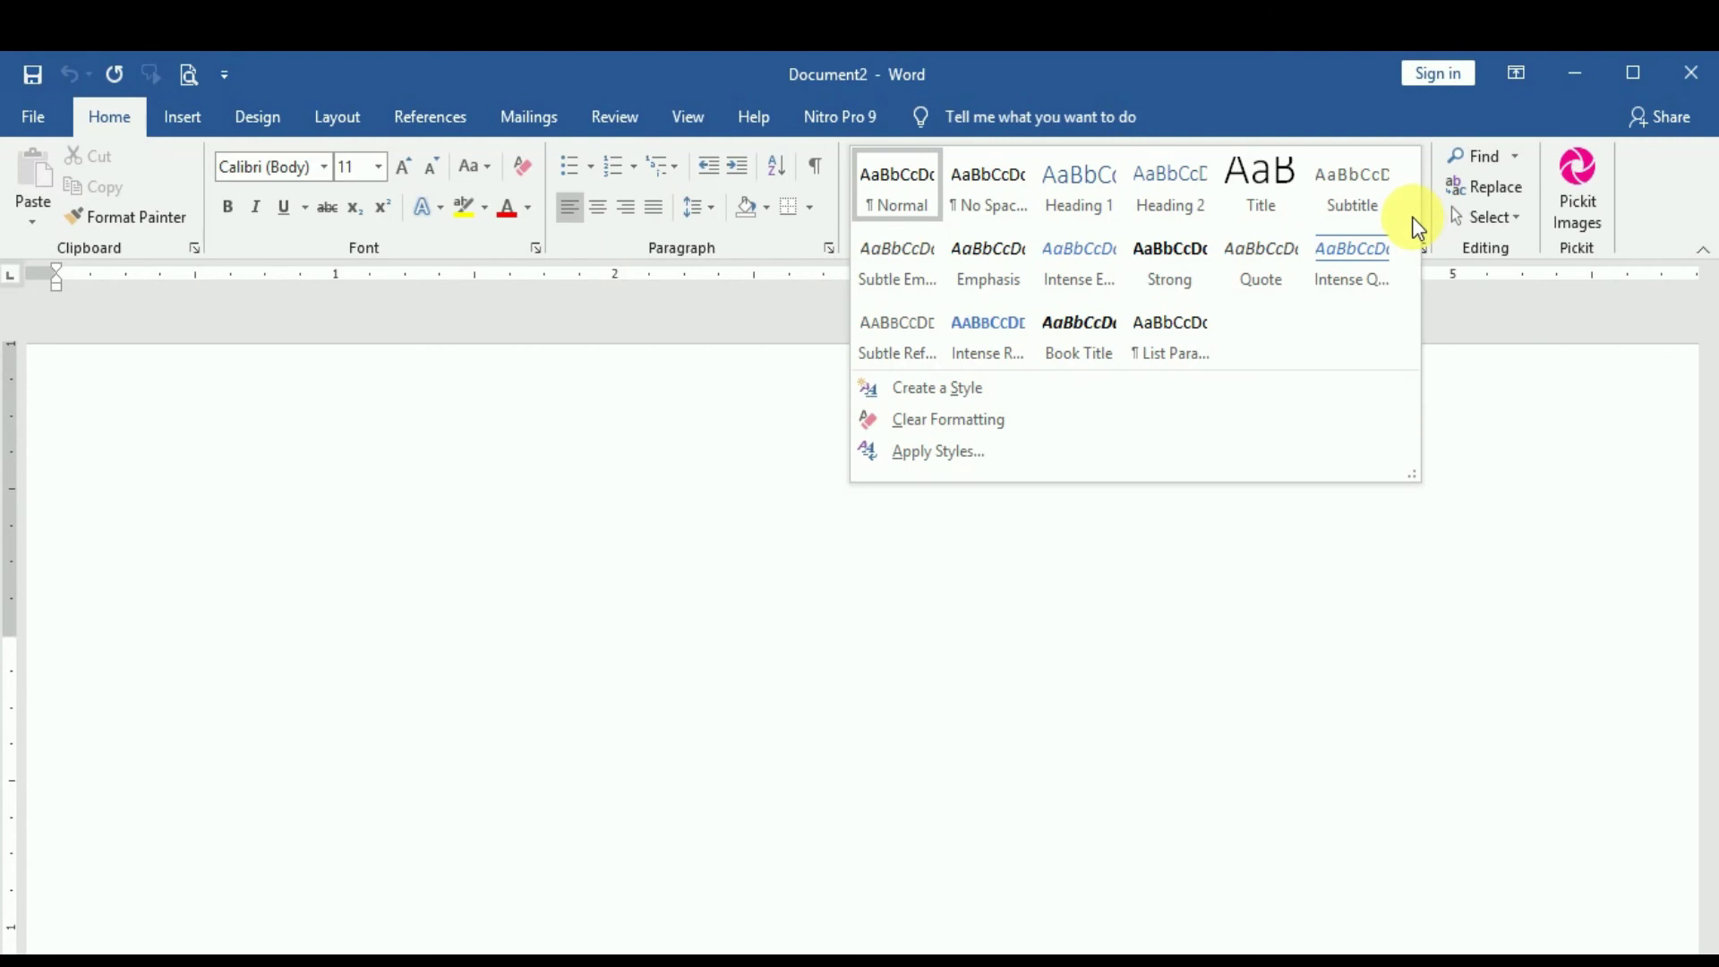
{"action": "left_click", "coordinate": [939, 388]}
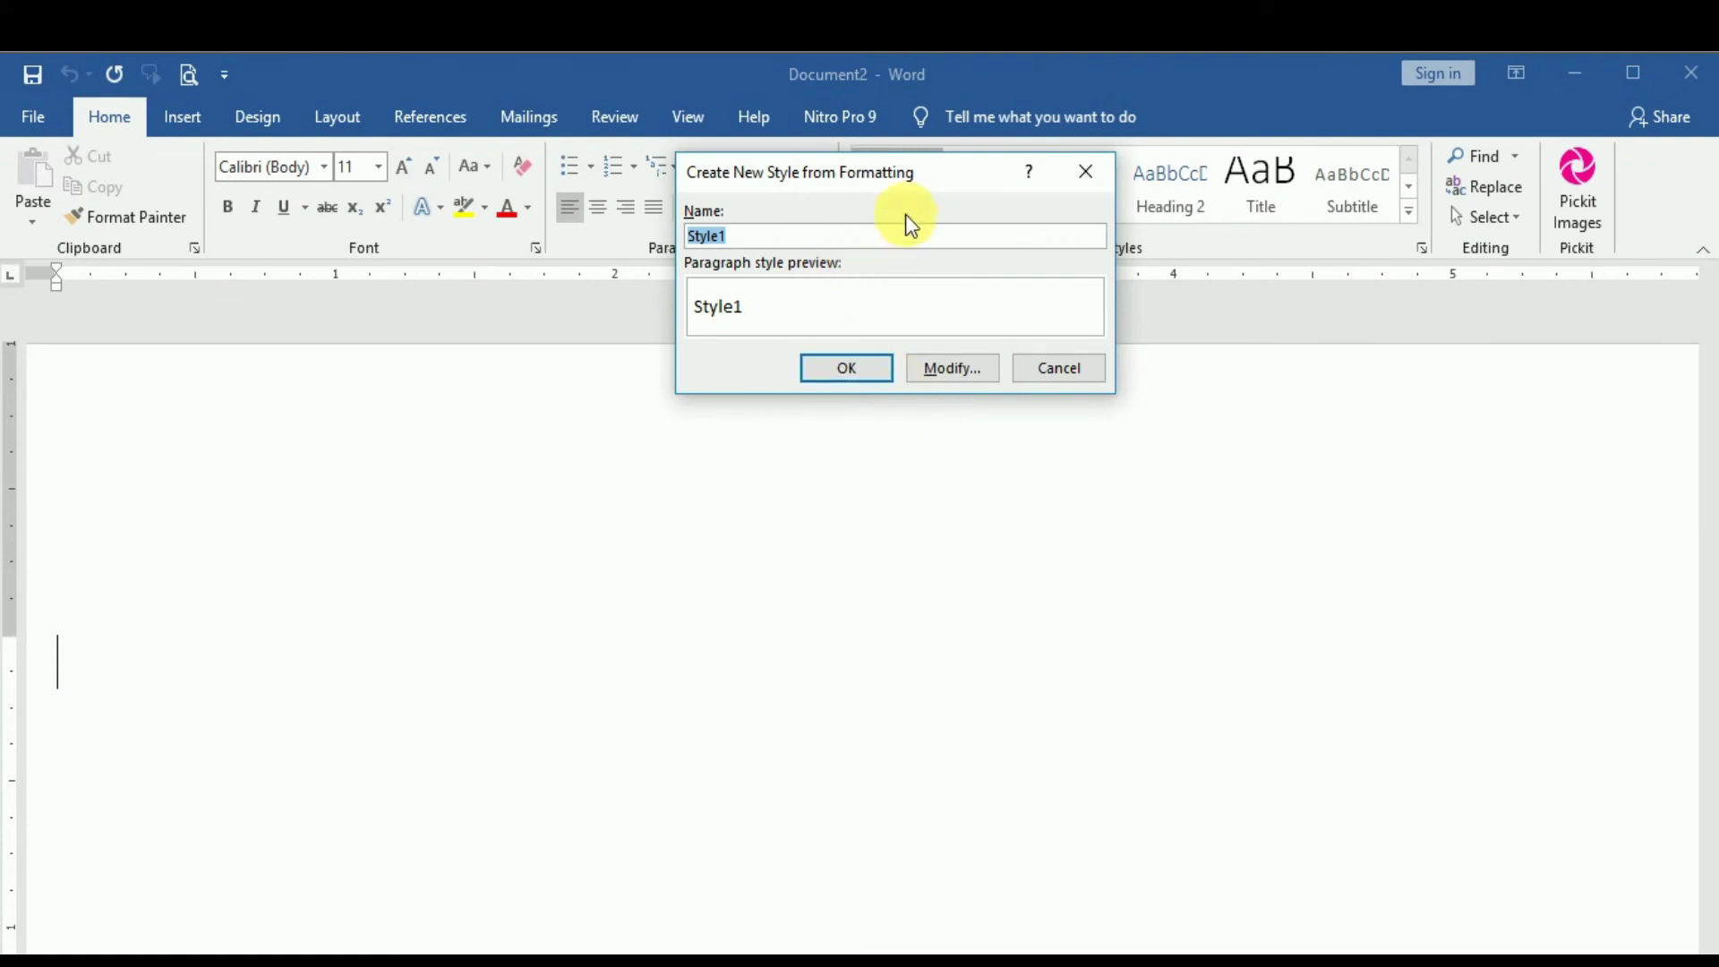
{"action": "left_click", "coordinate": [1107, 183]}
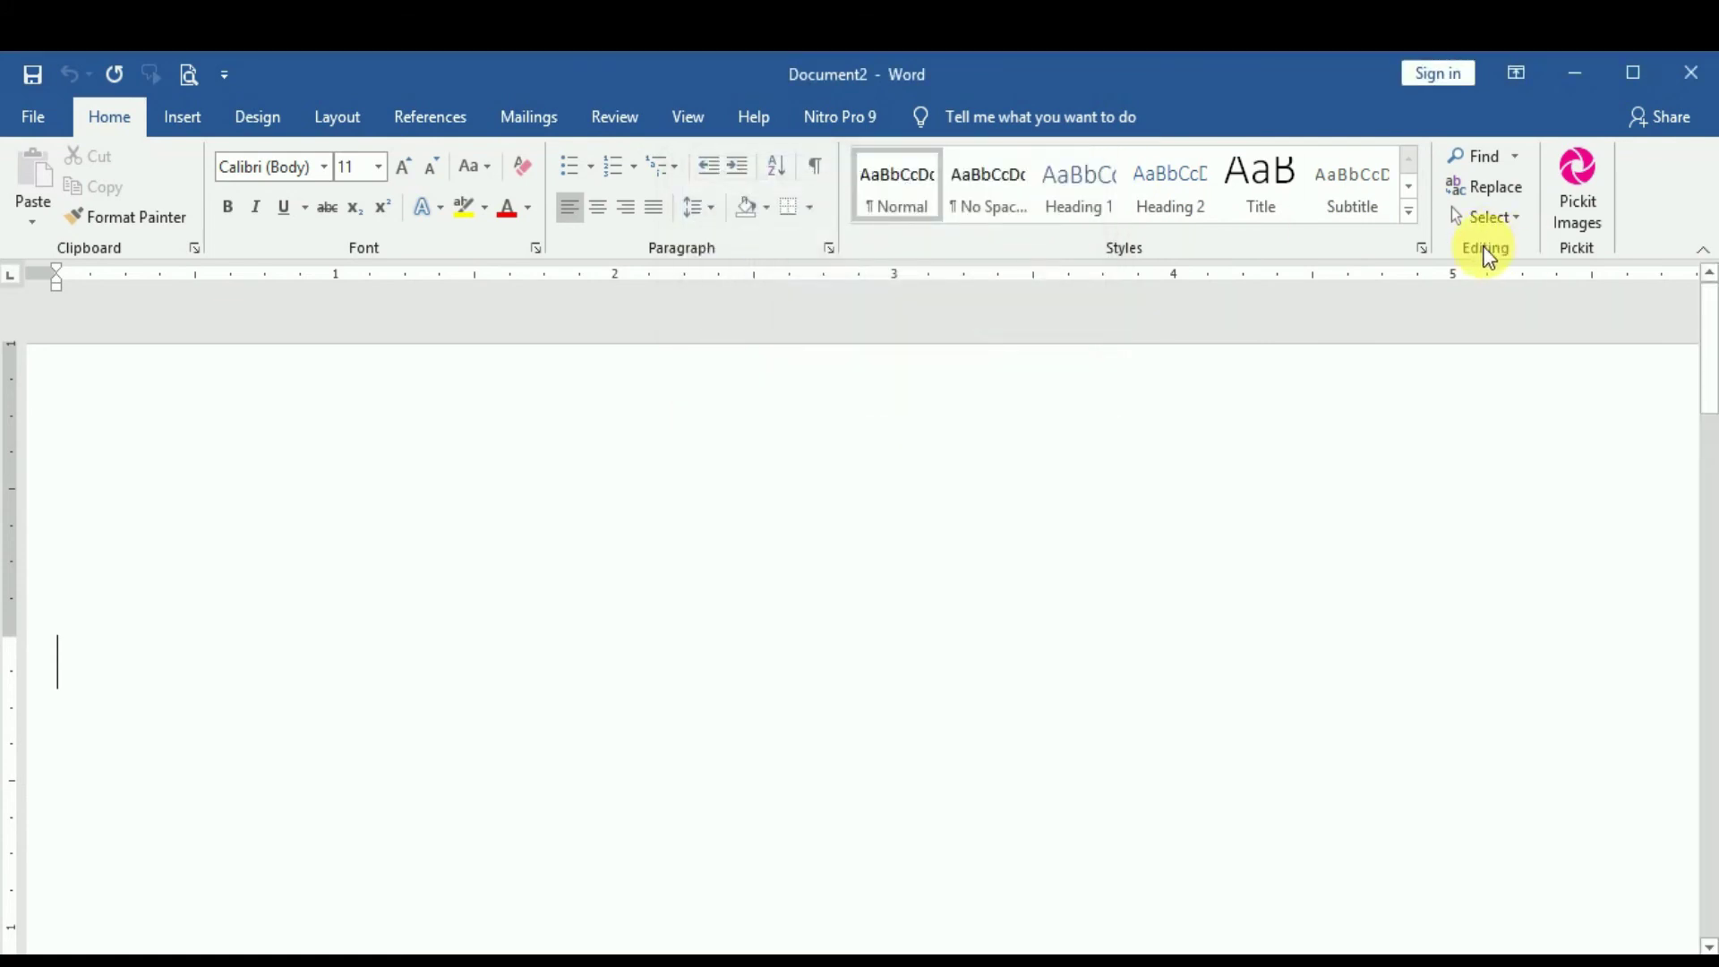
Open the Apply Styles options and the list of styles, and review the settings for creating a new style
{"action": "left_click", "coordinate": [1408, 213]}
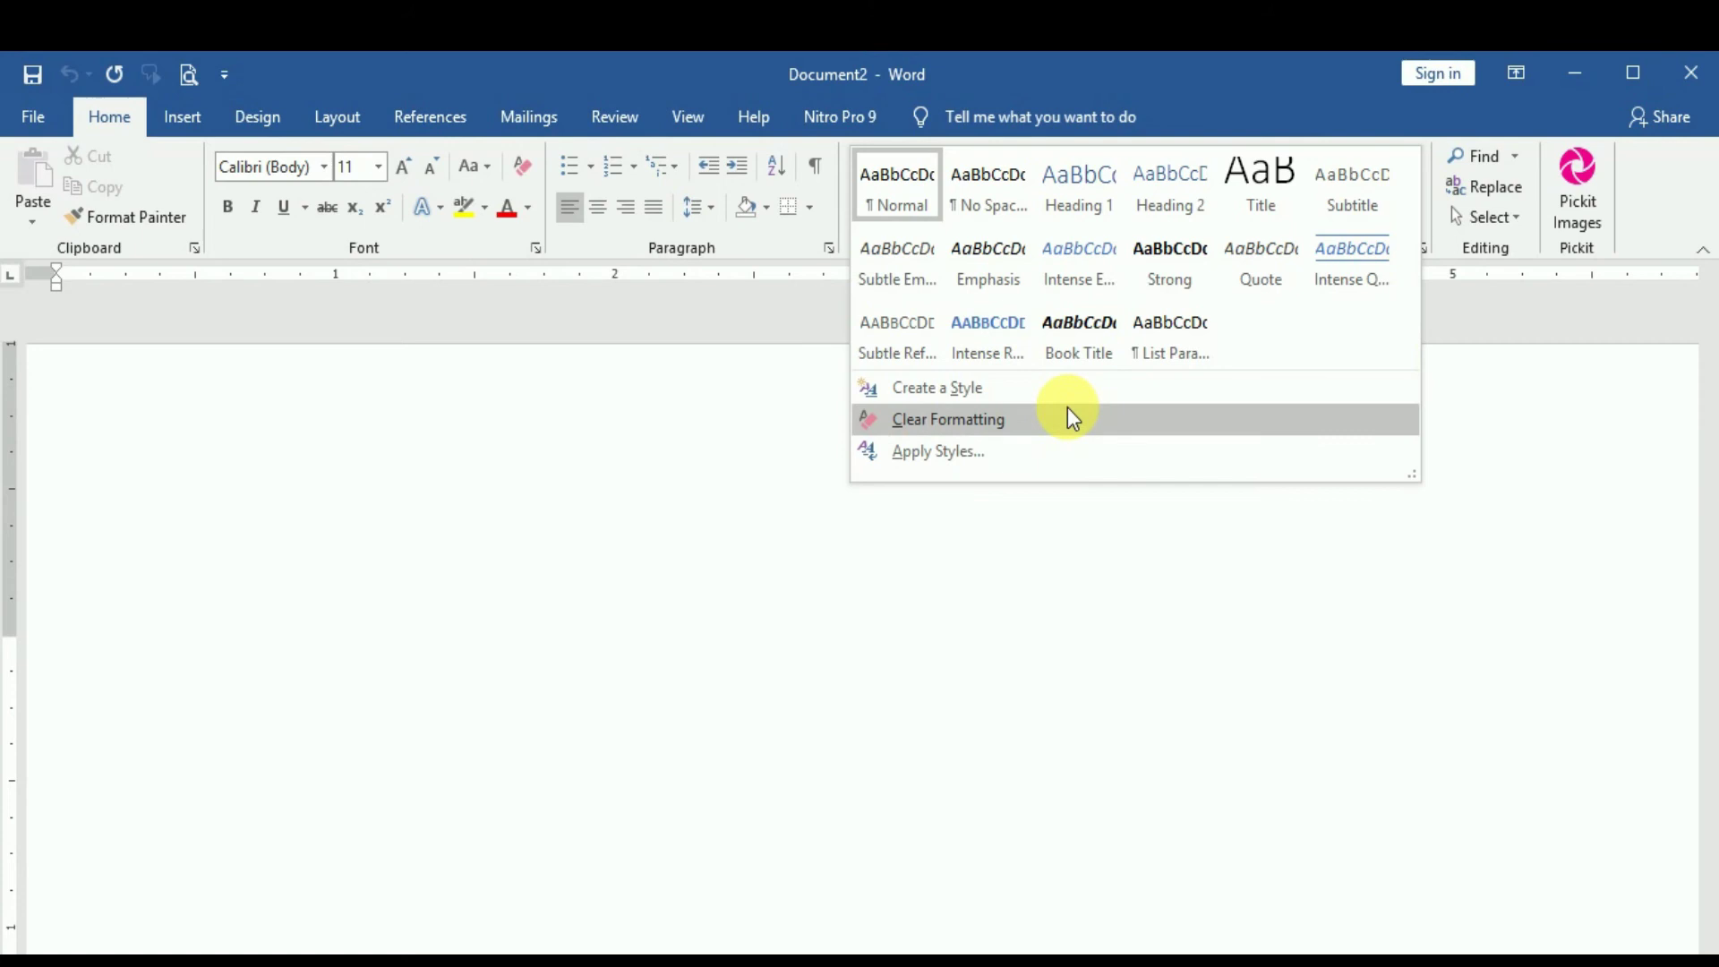
{"action": "left_click", "coordinate": [1061, 449]}
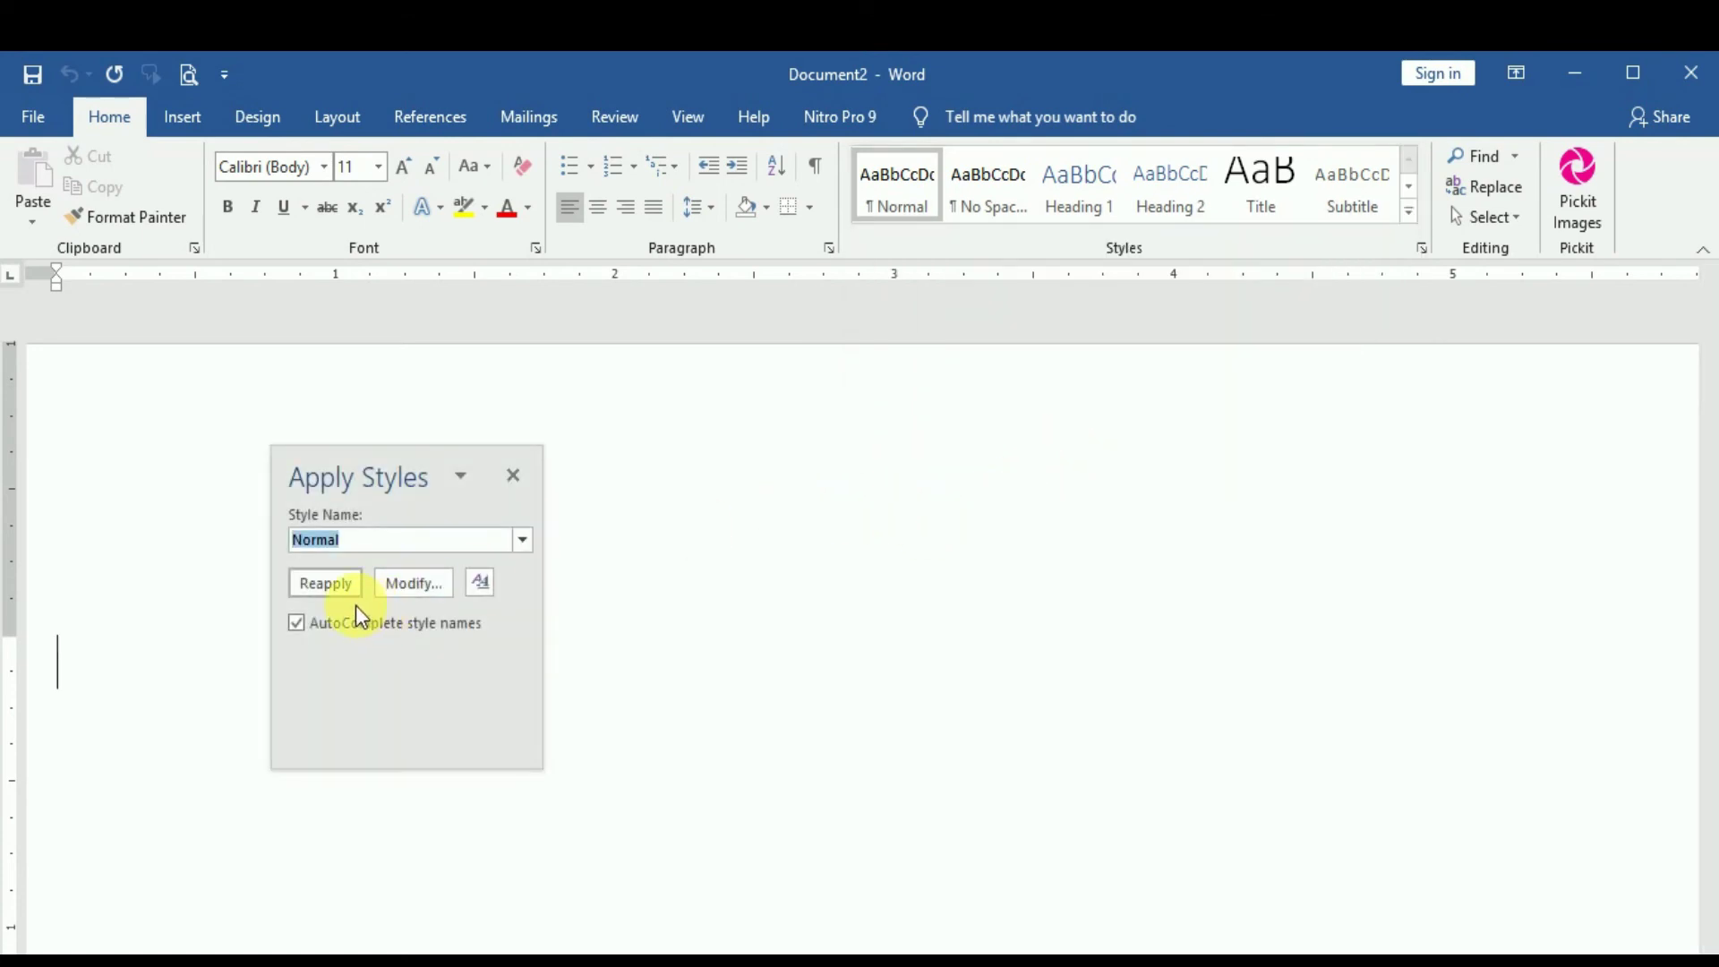
{"action": "left_click", "coordinate": [480, 580]}
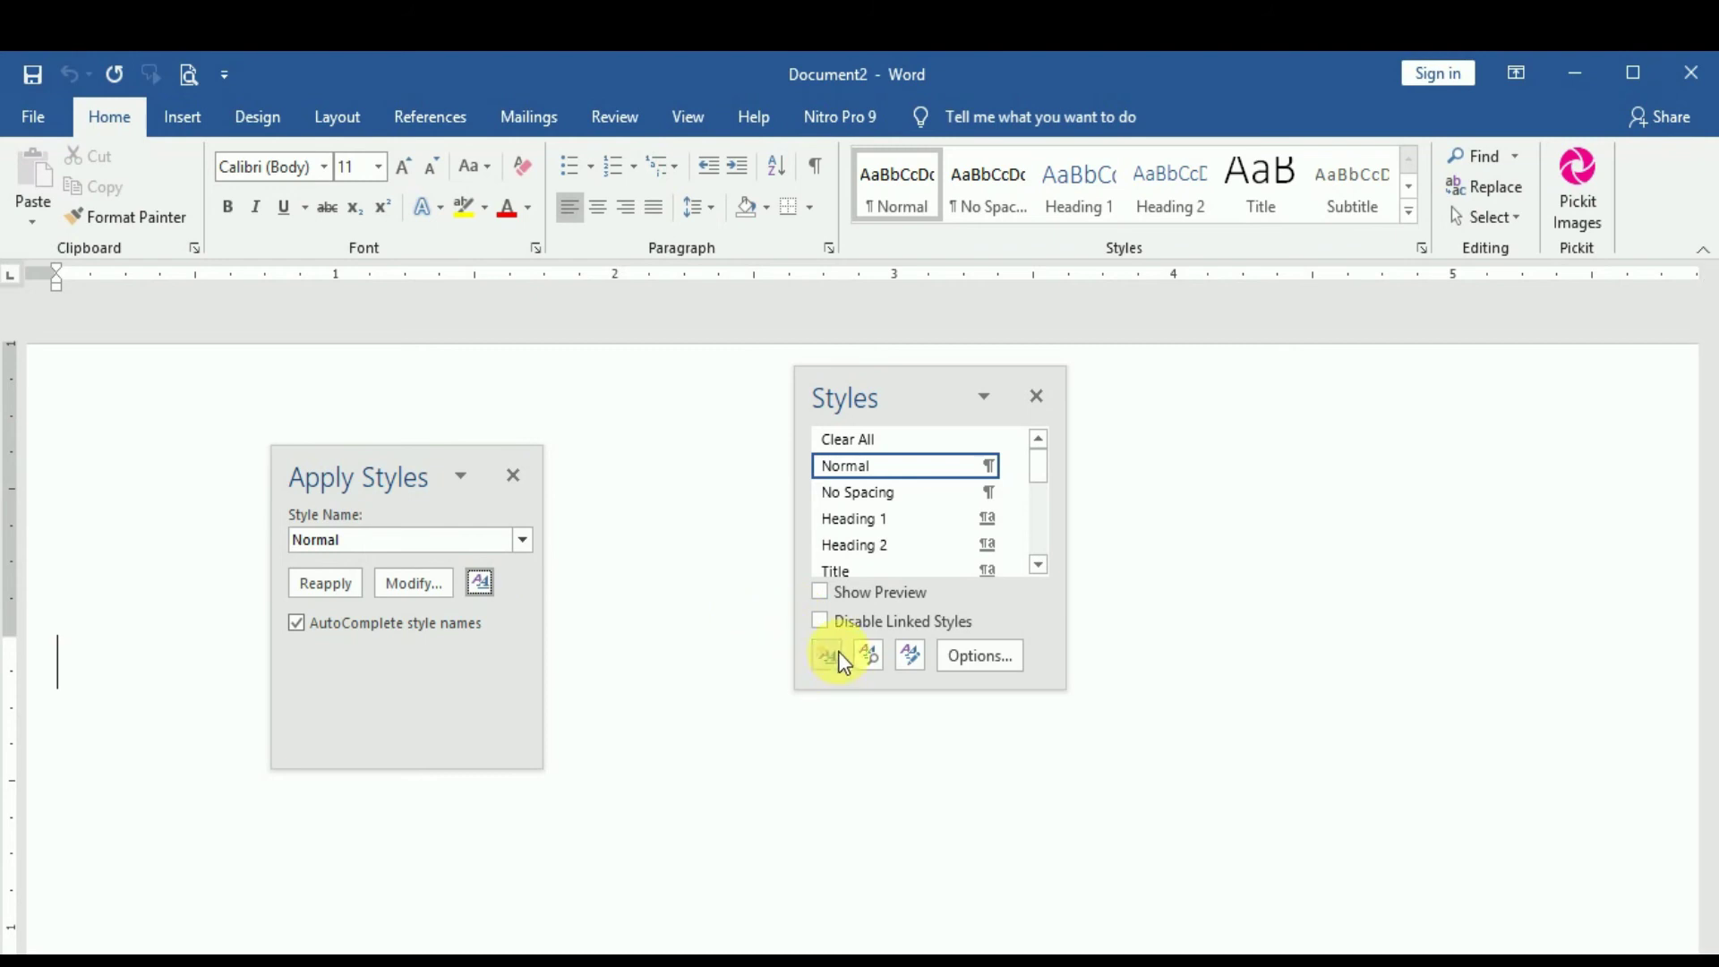
{"action": "left_click", "coordinate": [838, 655]}
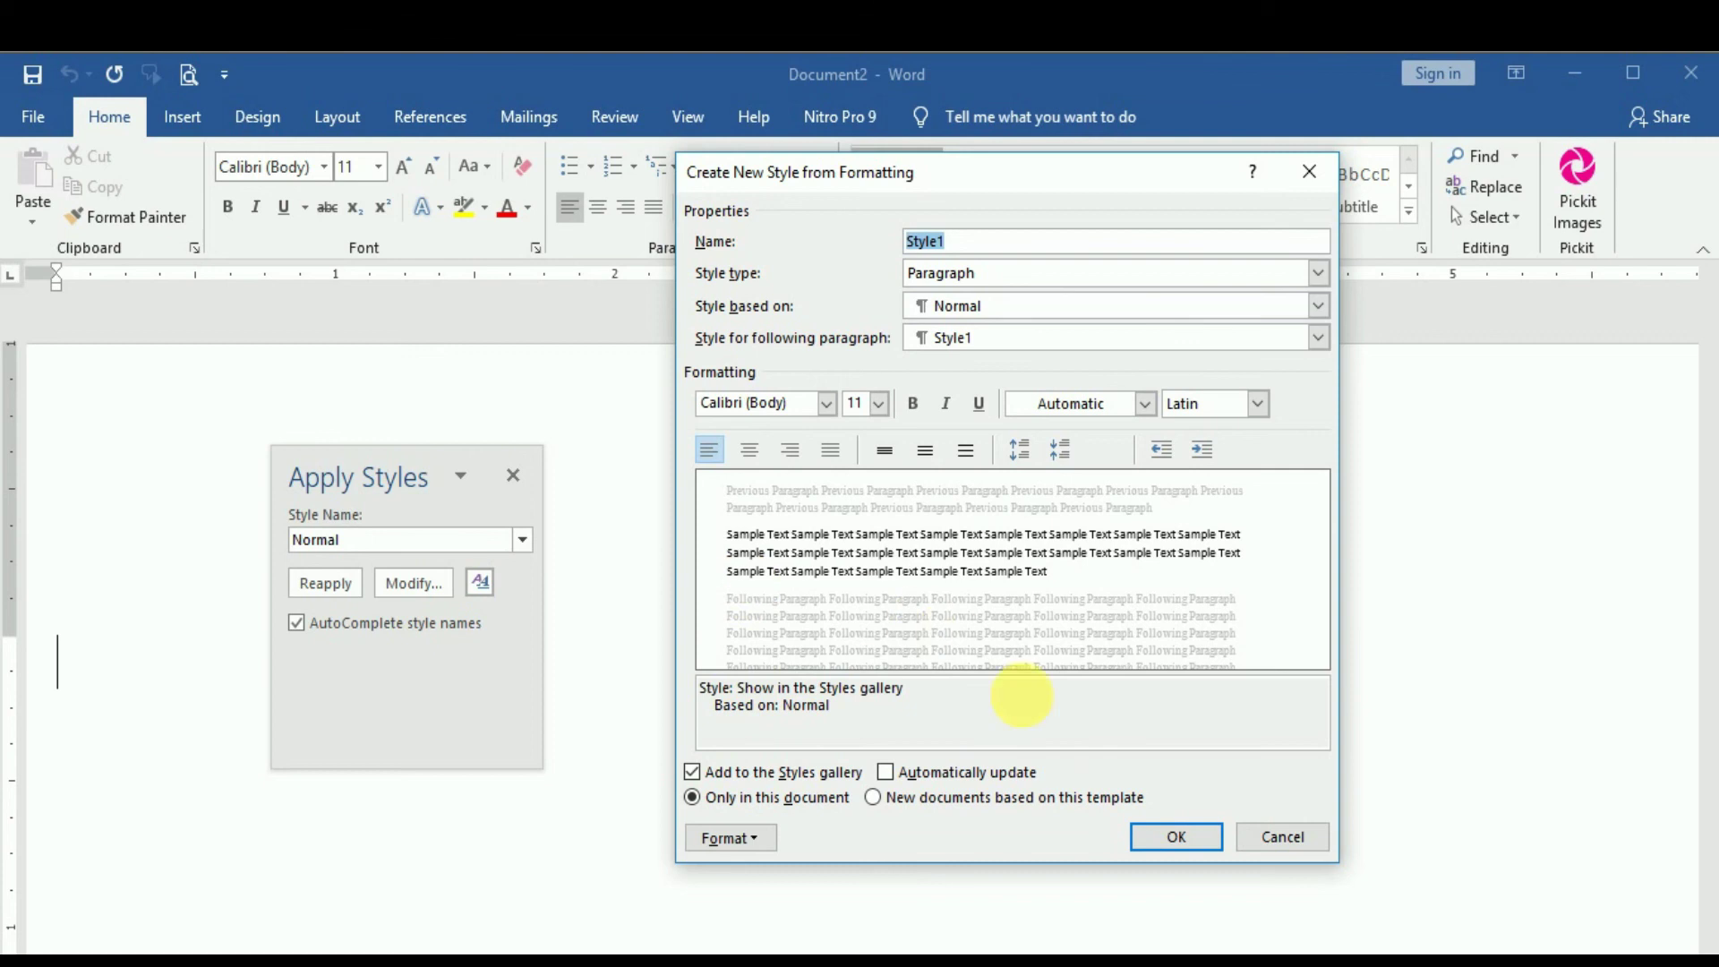
{"action": "left_click", "coordinate": [1296, 831]}
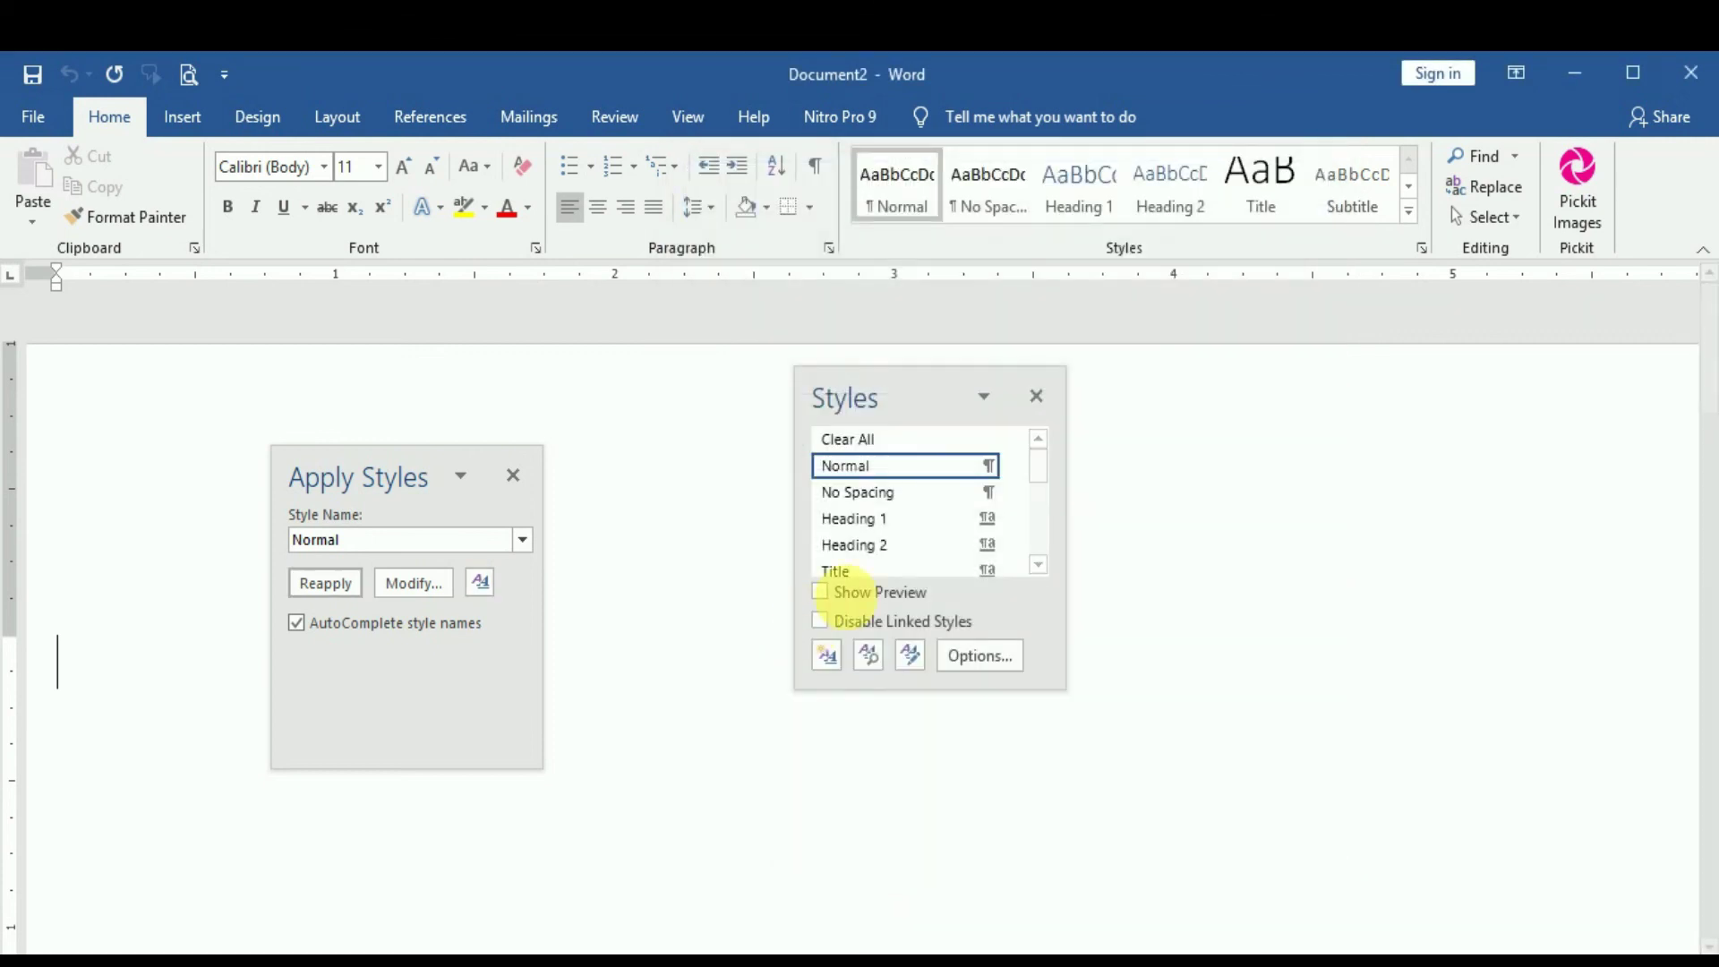
Examine the full list of editable styles in Manage Styles, including the descriptions of Heading 1 and Table Web 2
{"action": "left_click", "coordinate": [910, 661]}
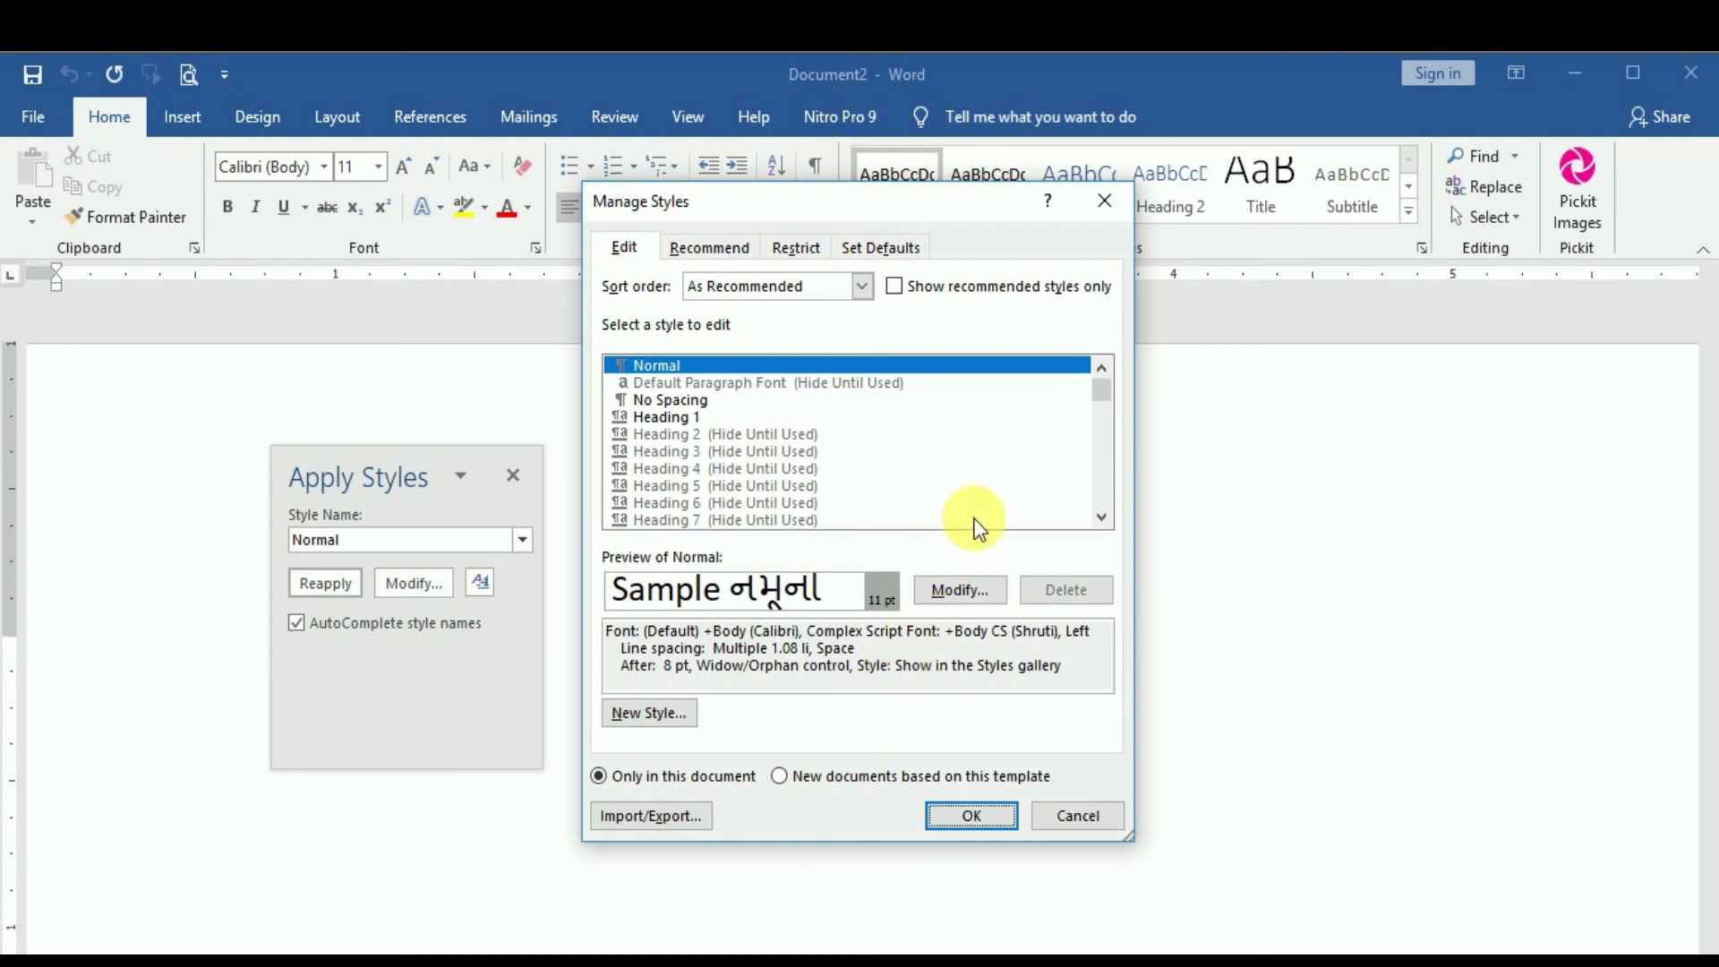
{"action": "scroll", "coordinate": [742, 409], "scroll_direction": "down", "scroll_amount": 5}
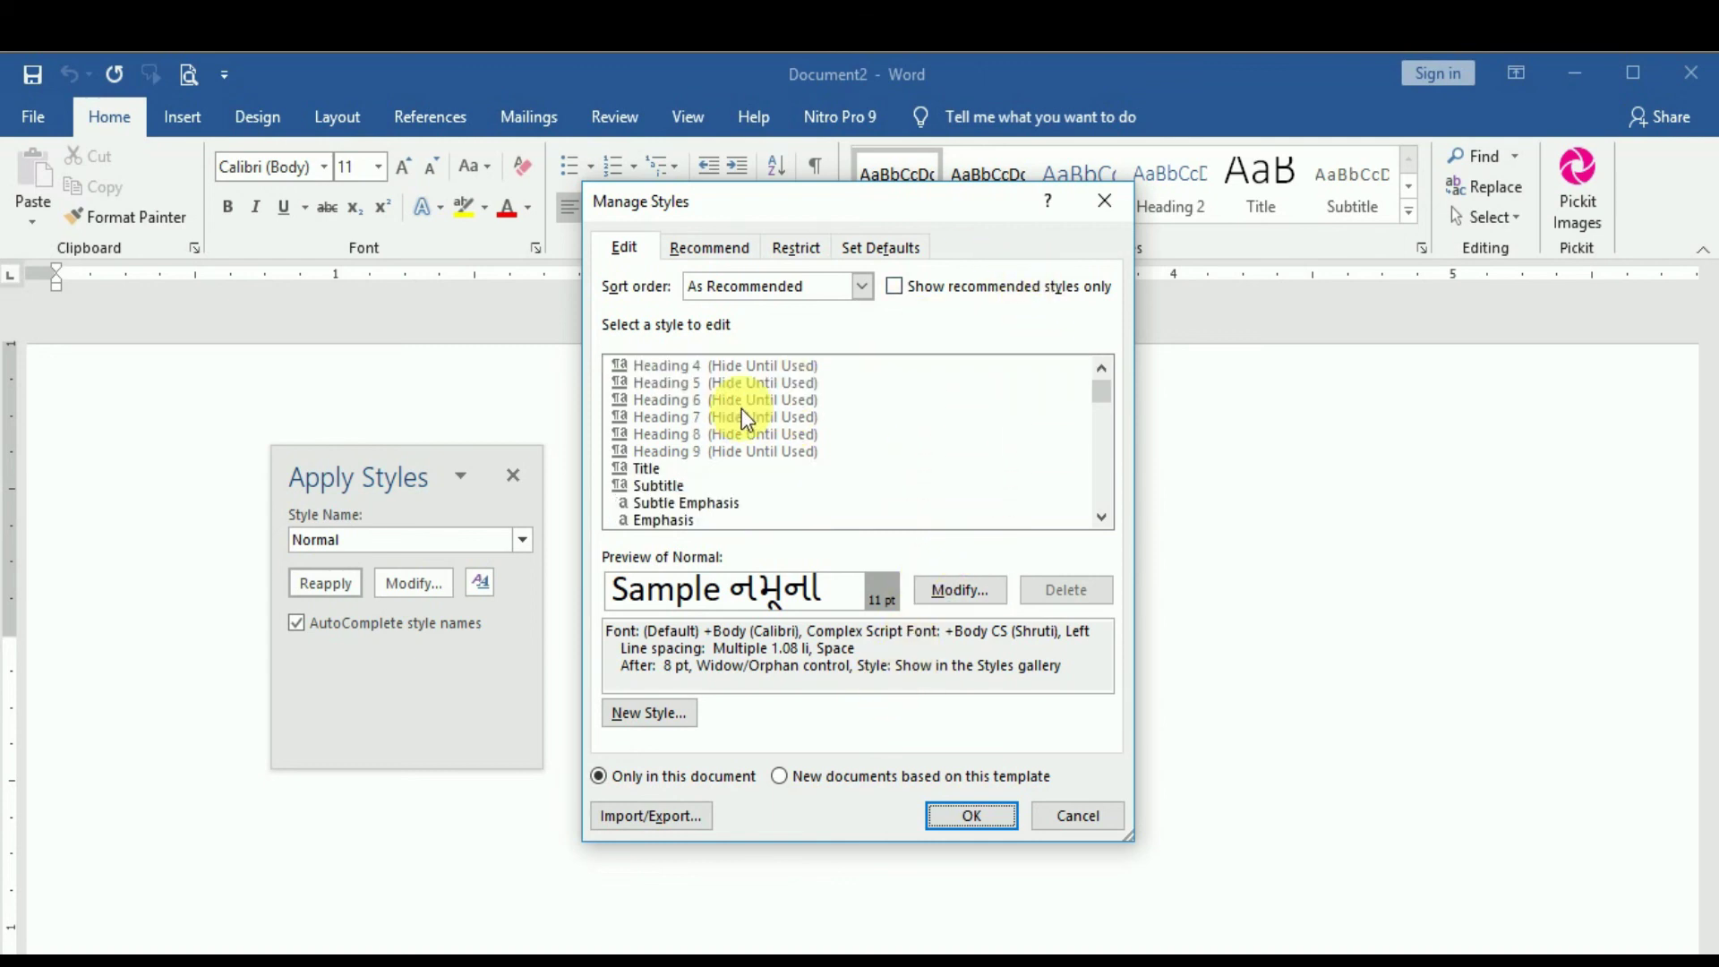
{"action": "scroll", "coordinate": [742, 425], "scroll_direction": "up", "scroll_amount": 2}
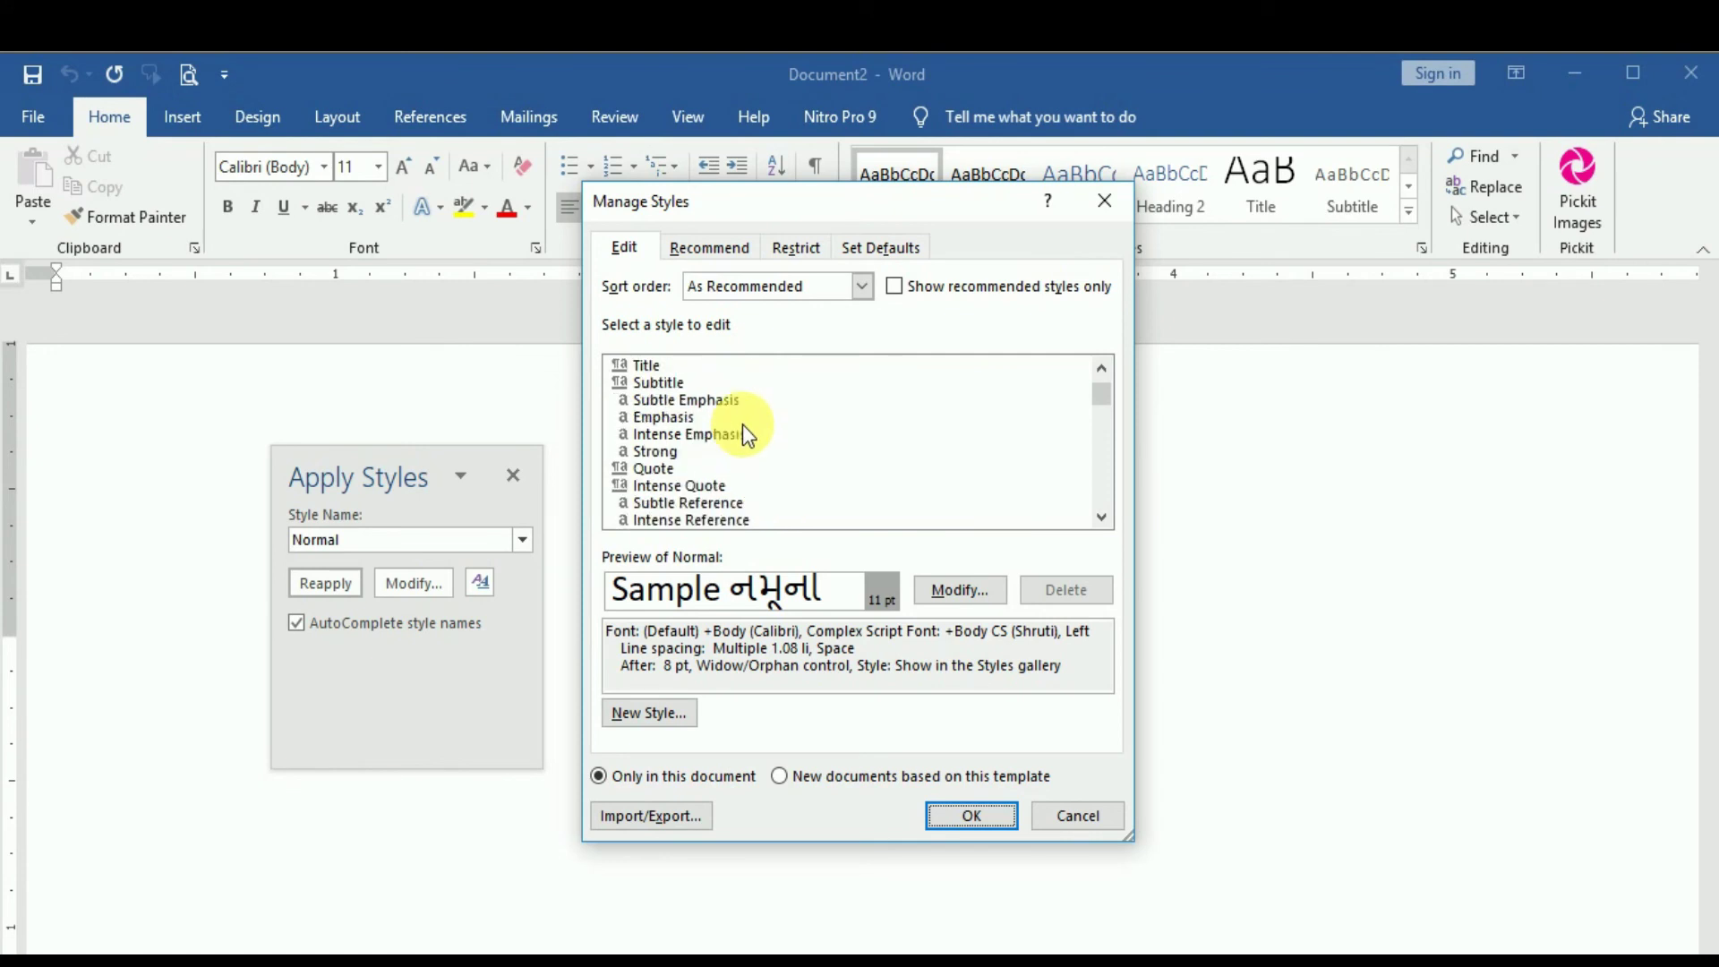
{"action": "left_click_drag", "start_coordinate": [1101, 394], "coordinate": [1120, 351]}
{"action": "left_click", "coordinate": [821, 414]}
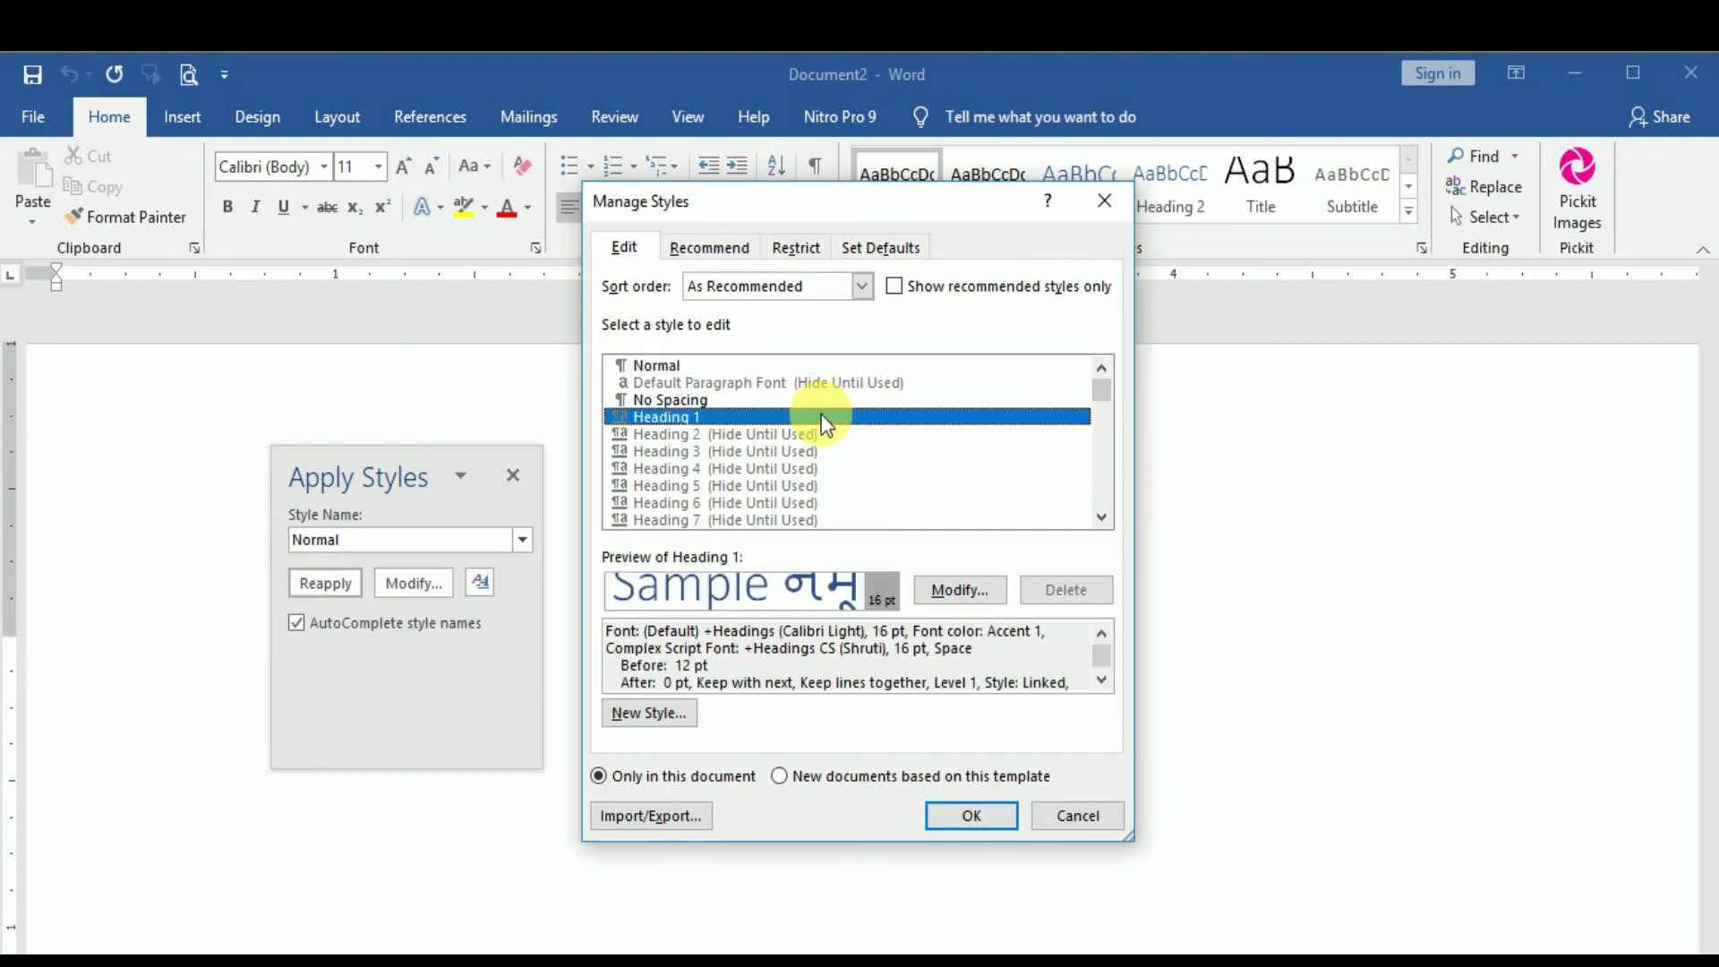
{"action": "scroll", "coordinate": [809, 433], "scroll_direction": "down", "scroll_amount": 5}
{"action": "scroll", "coordinate": [809, 433], "scroll_direction": "down", "scroll_amount": 15}
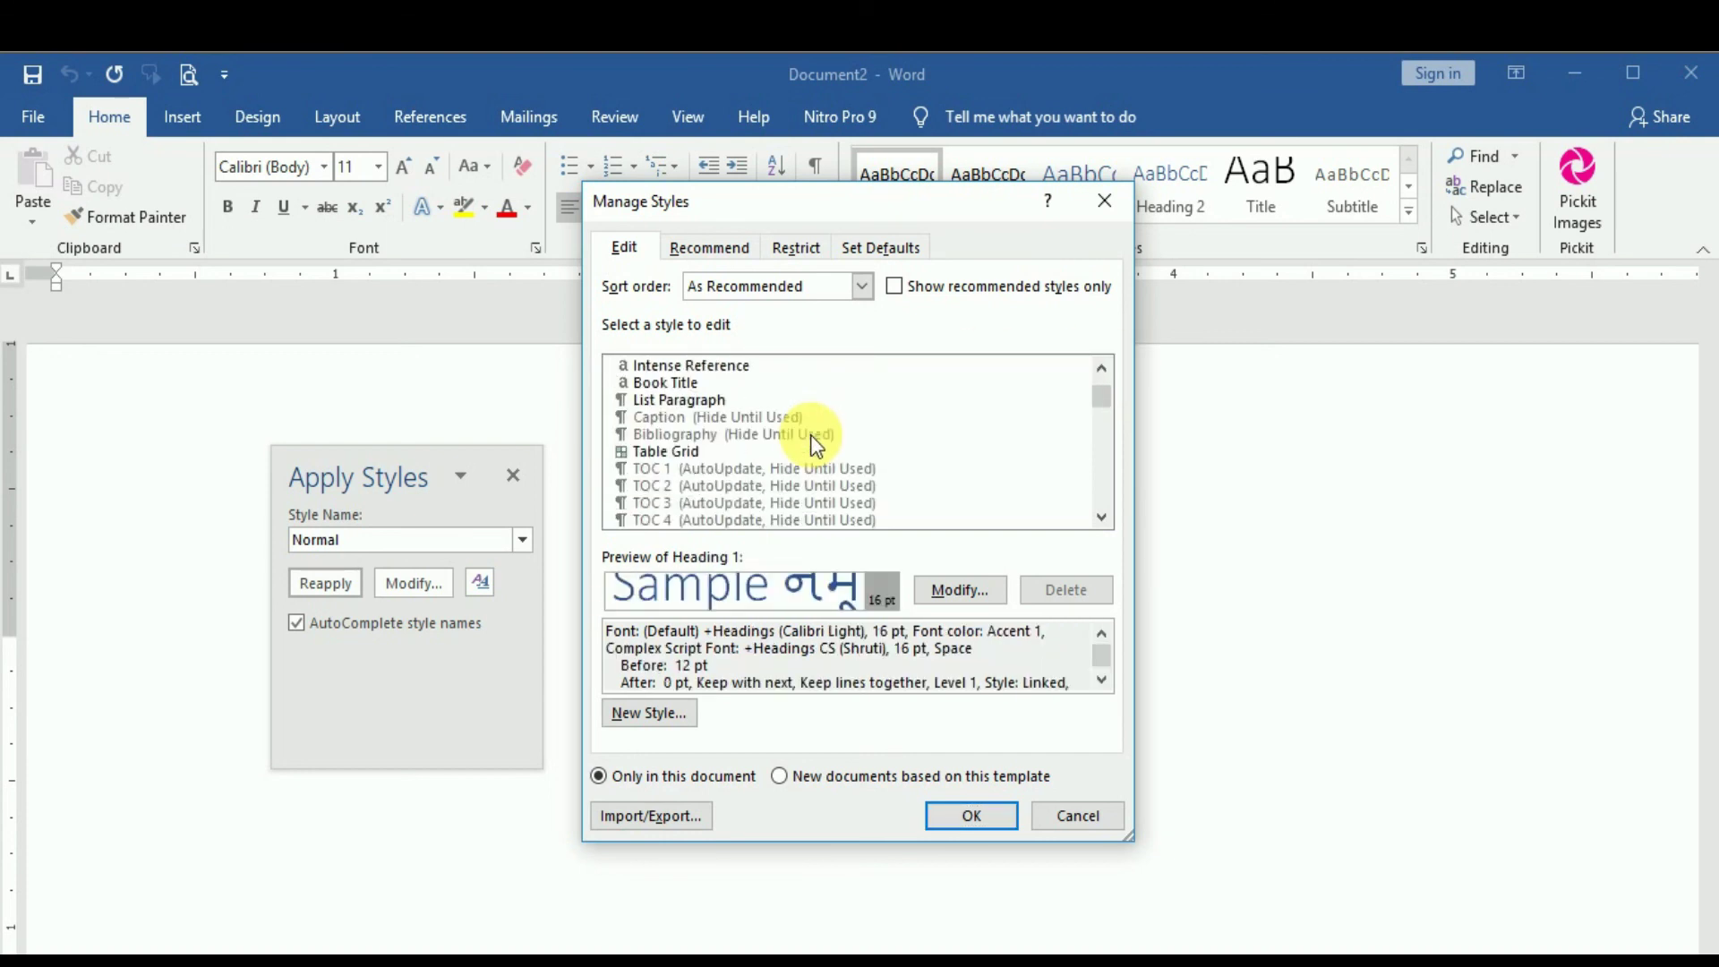
{"action": "scroll", "coordinate": [798, 455], "scroll_direction": "down", "scroll_amount": 15}
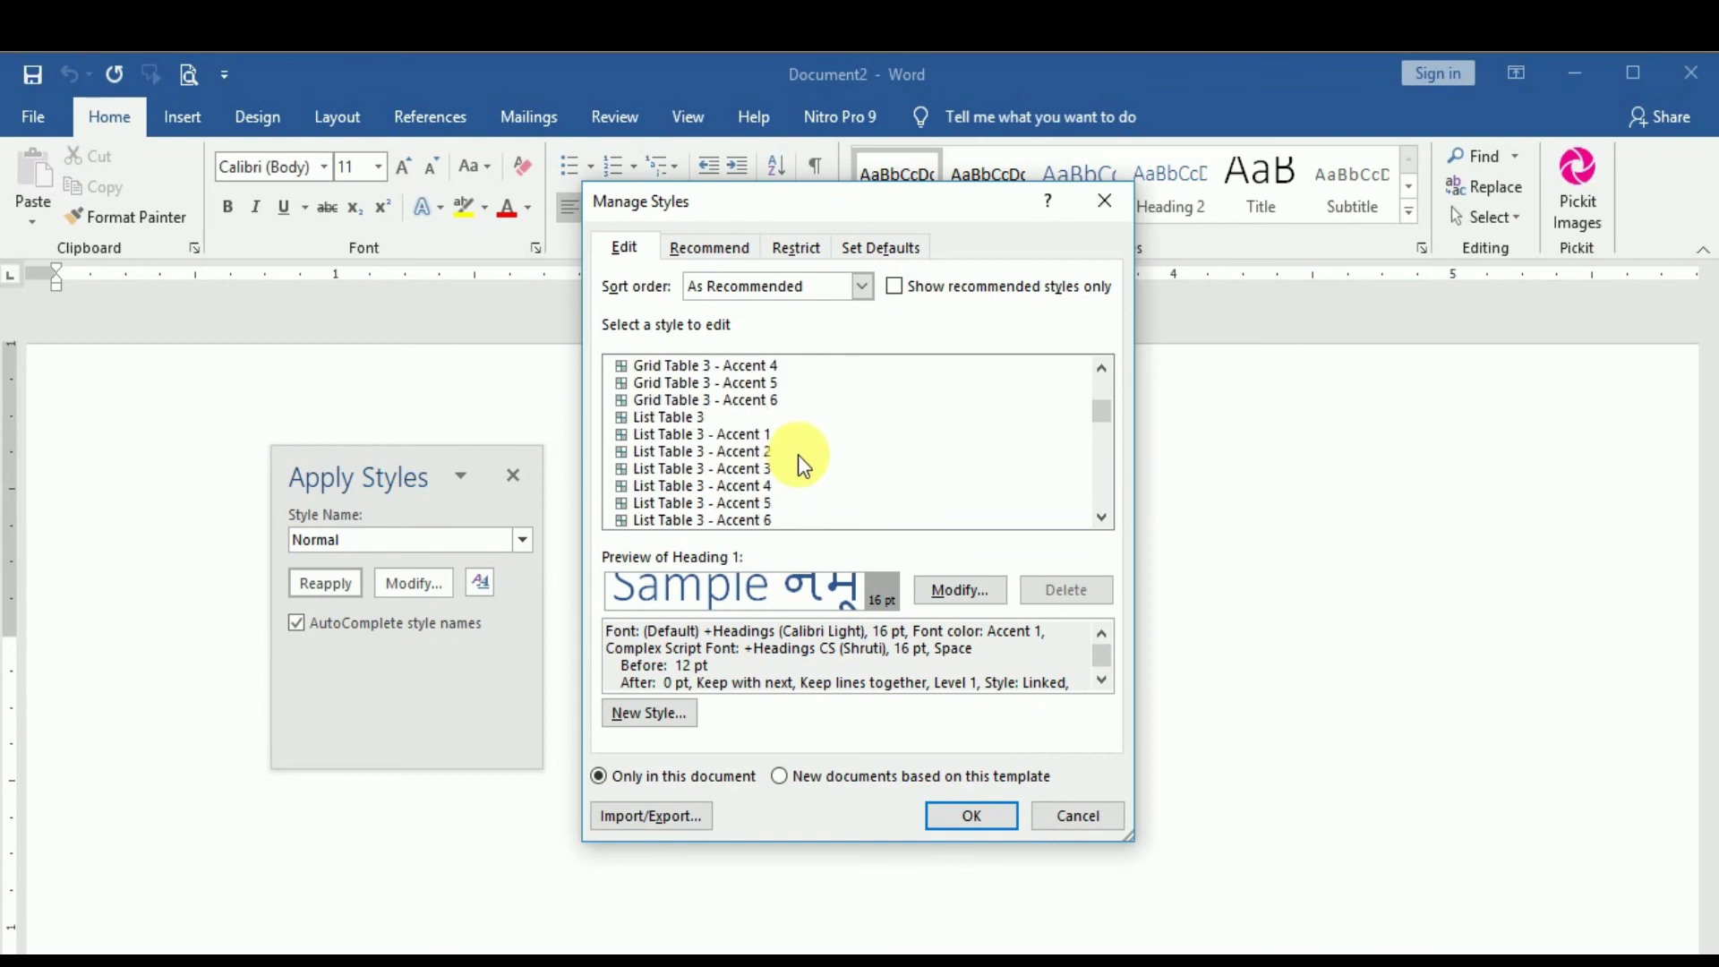
{"action": "scroll", "coordinate": [816, 488], "scroll_direction": "down", "scroll_amount": 20}
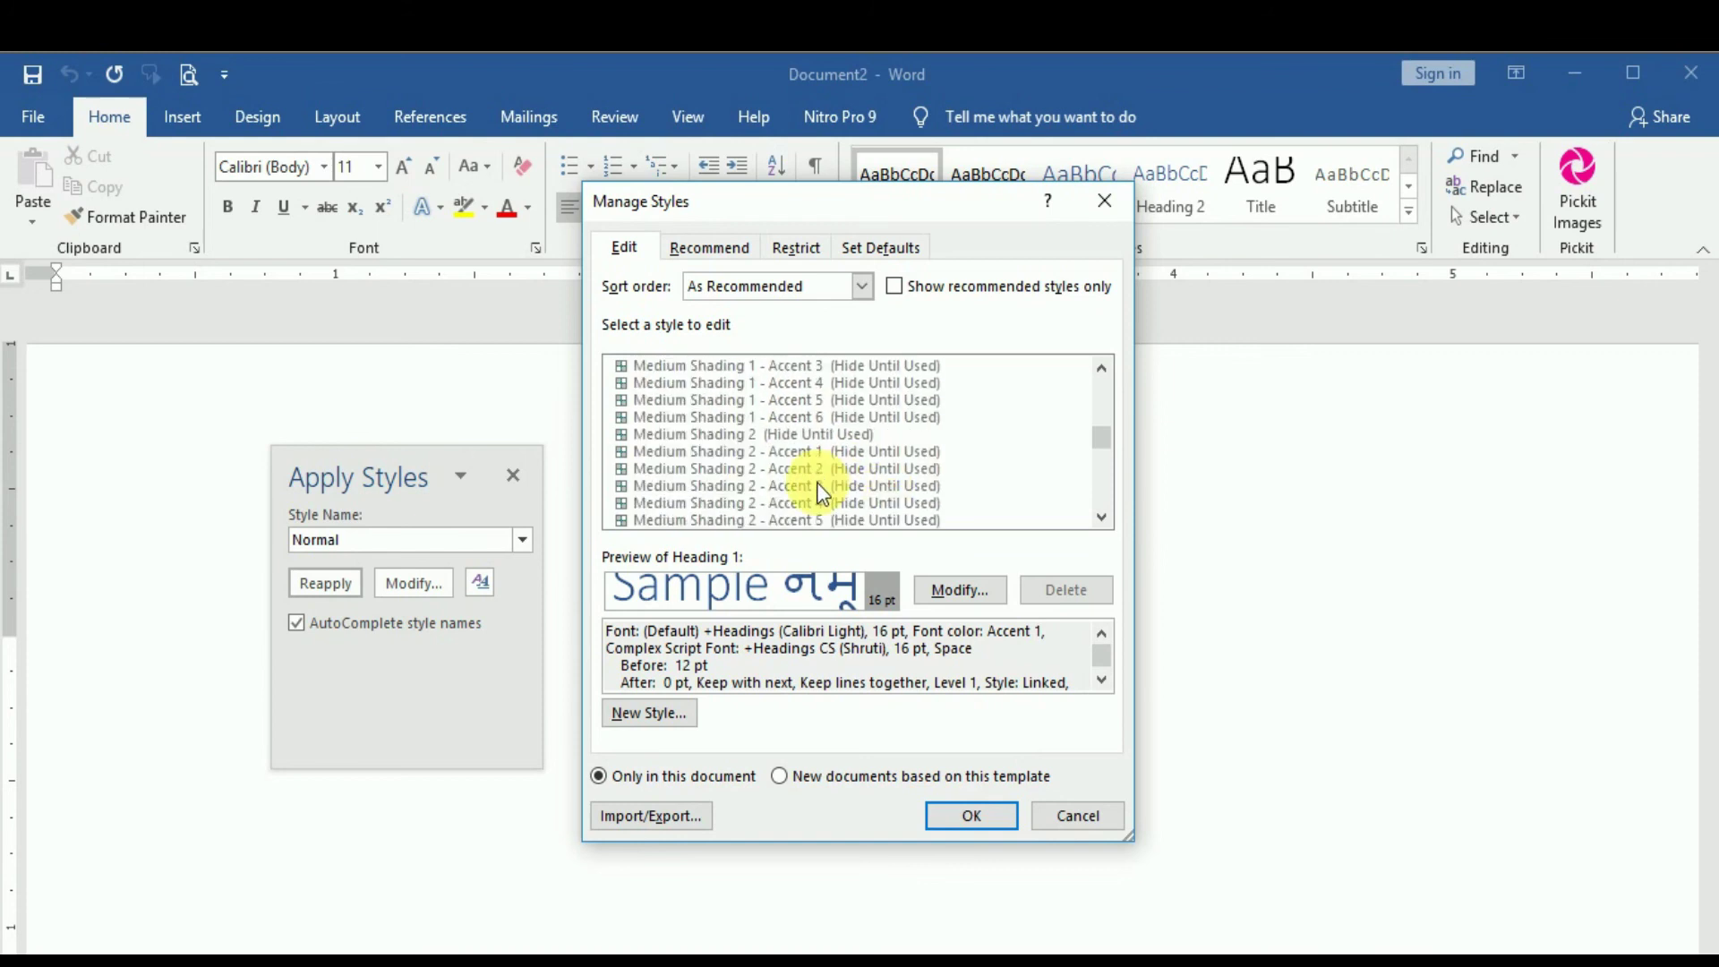
{"action": "scroll", "coordinate": [833, 536], "scroll_direction": "down", "scroll_amount": 10}
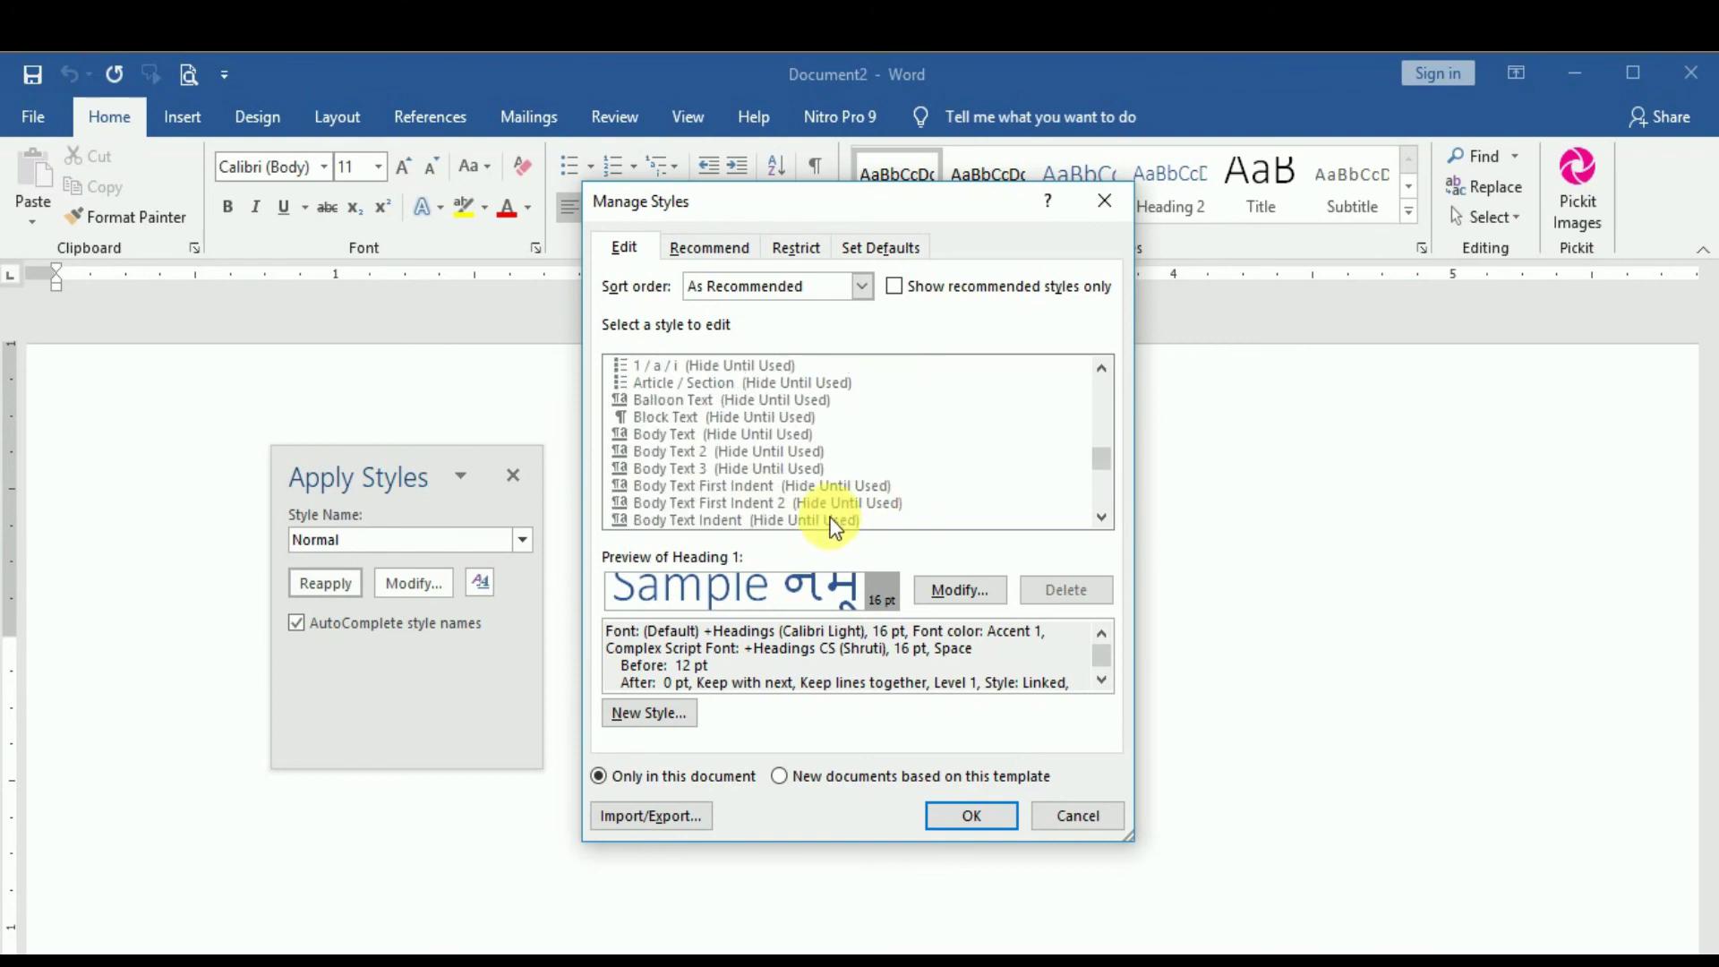
{"action": "scroll", "coordinate": [834, 528], "scroll_direction": "up", "scroll_amount": 8}
{"action": "scroll", "coordinate": [835, 524], "scroll_direction": "down", "scroll_amount": 20}
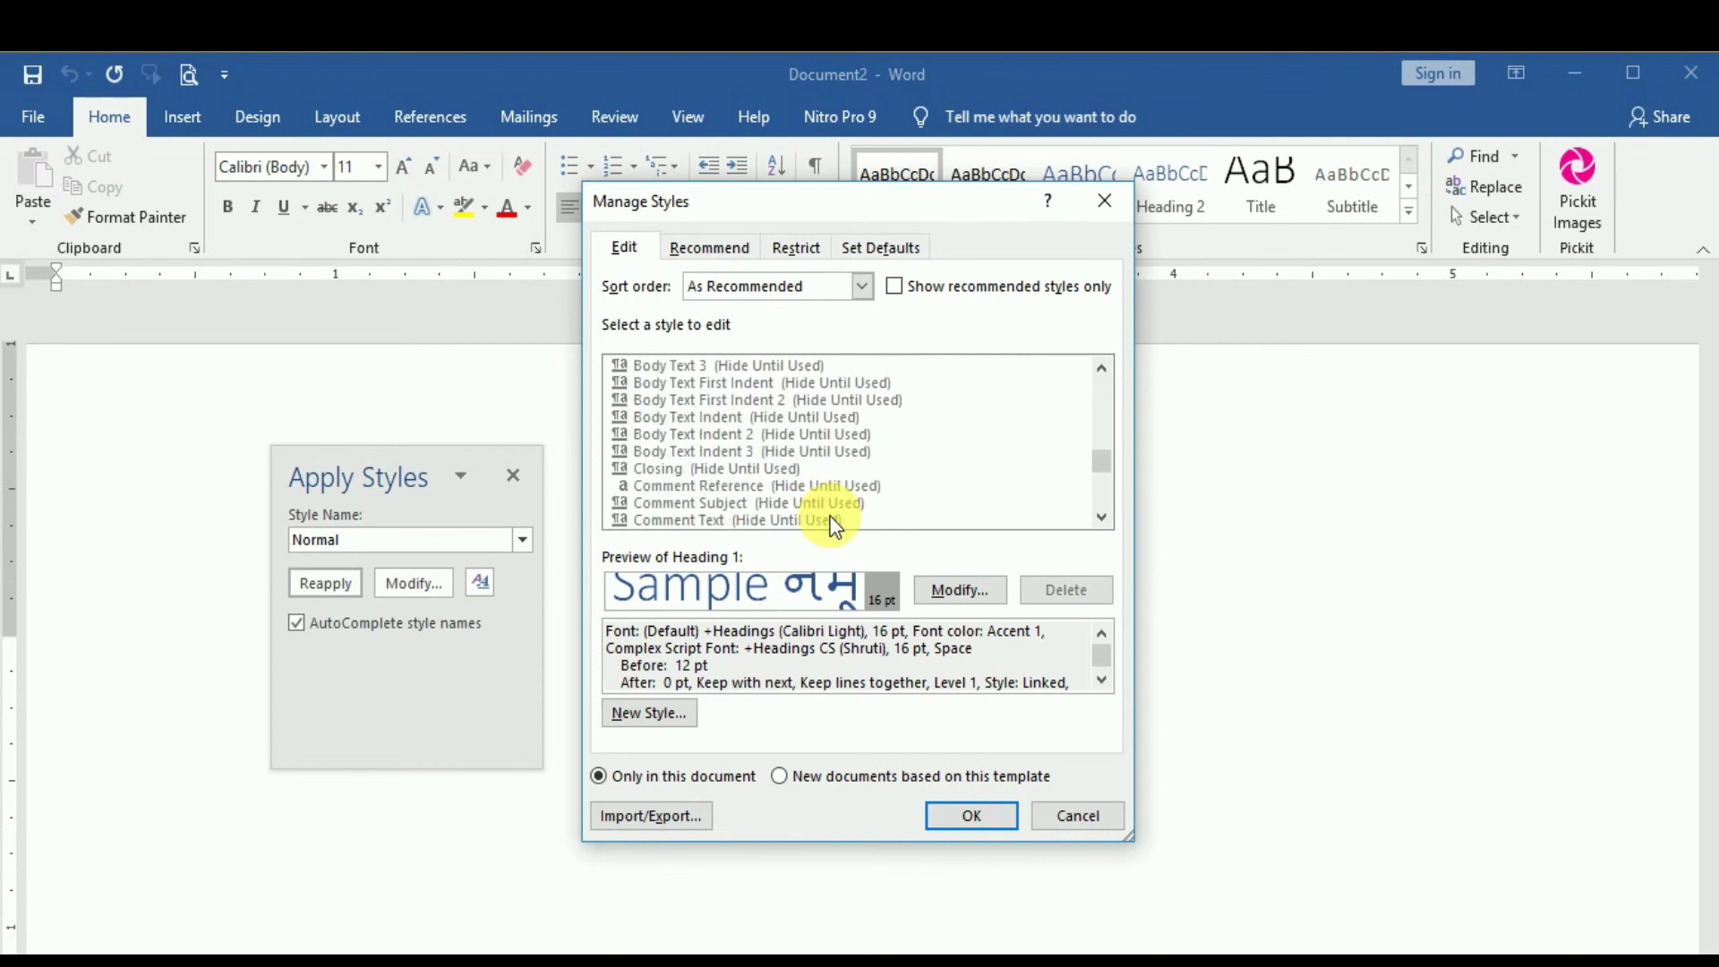
{"action": "scroll", "coordinate": [835, 519], "scroll_direction": "down", "scroll_amount": 20}
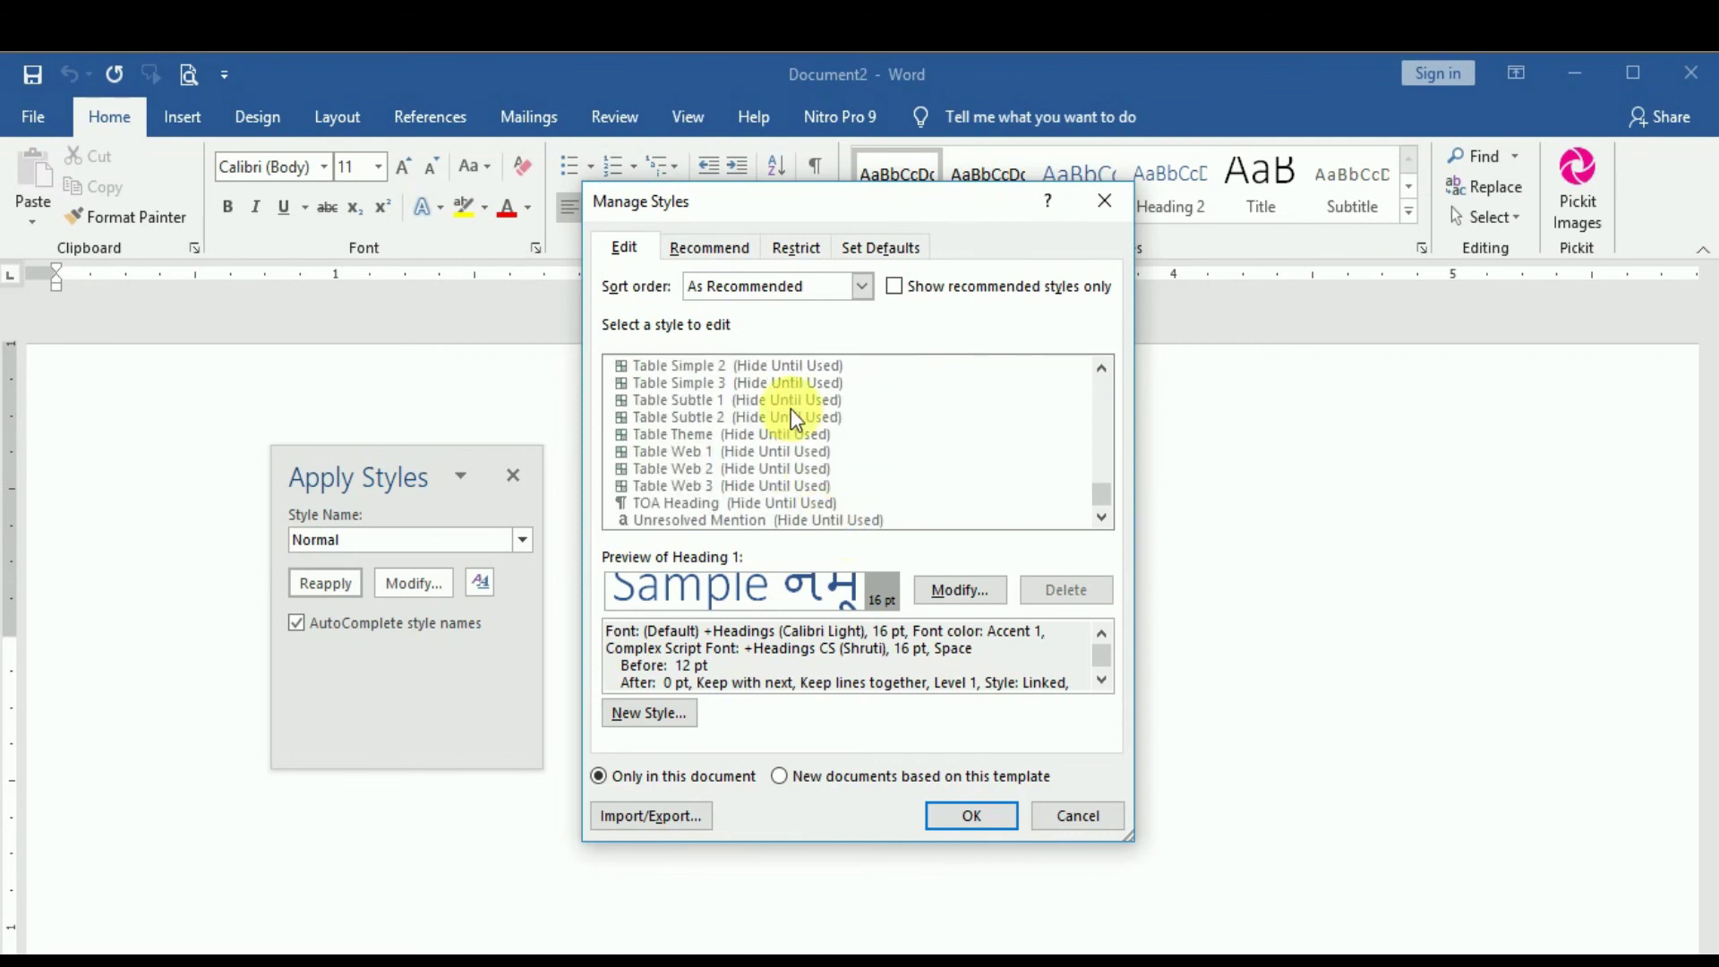
{"action": "left_click", "coordinate": [779, 463]}
{"action": "scroll", "coordinate": [779, 430], "scroll_direction": "up", "scroll_amount": 12}
{"action": "scroll", "coordinate": [791, 445], "scroll_direction": "up", "scroll_amount": 3}
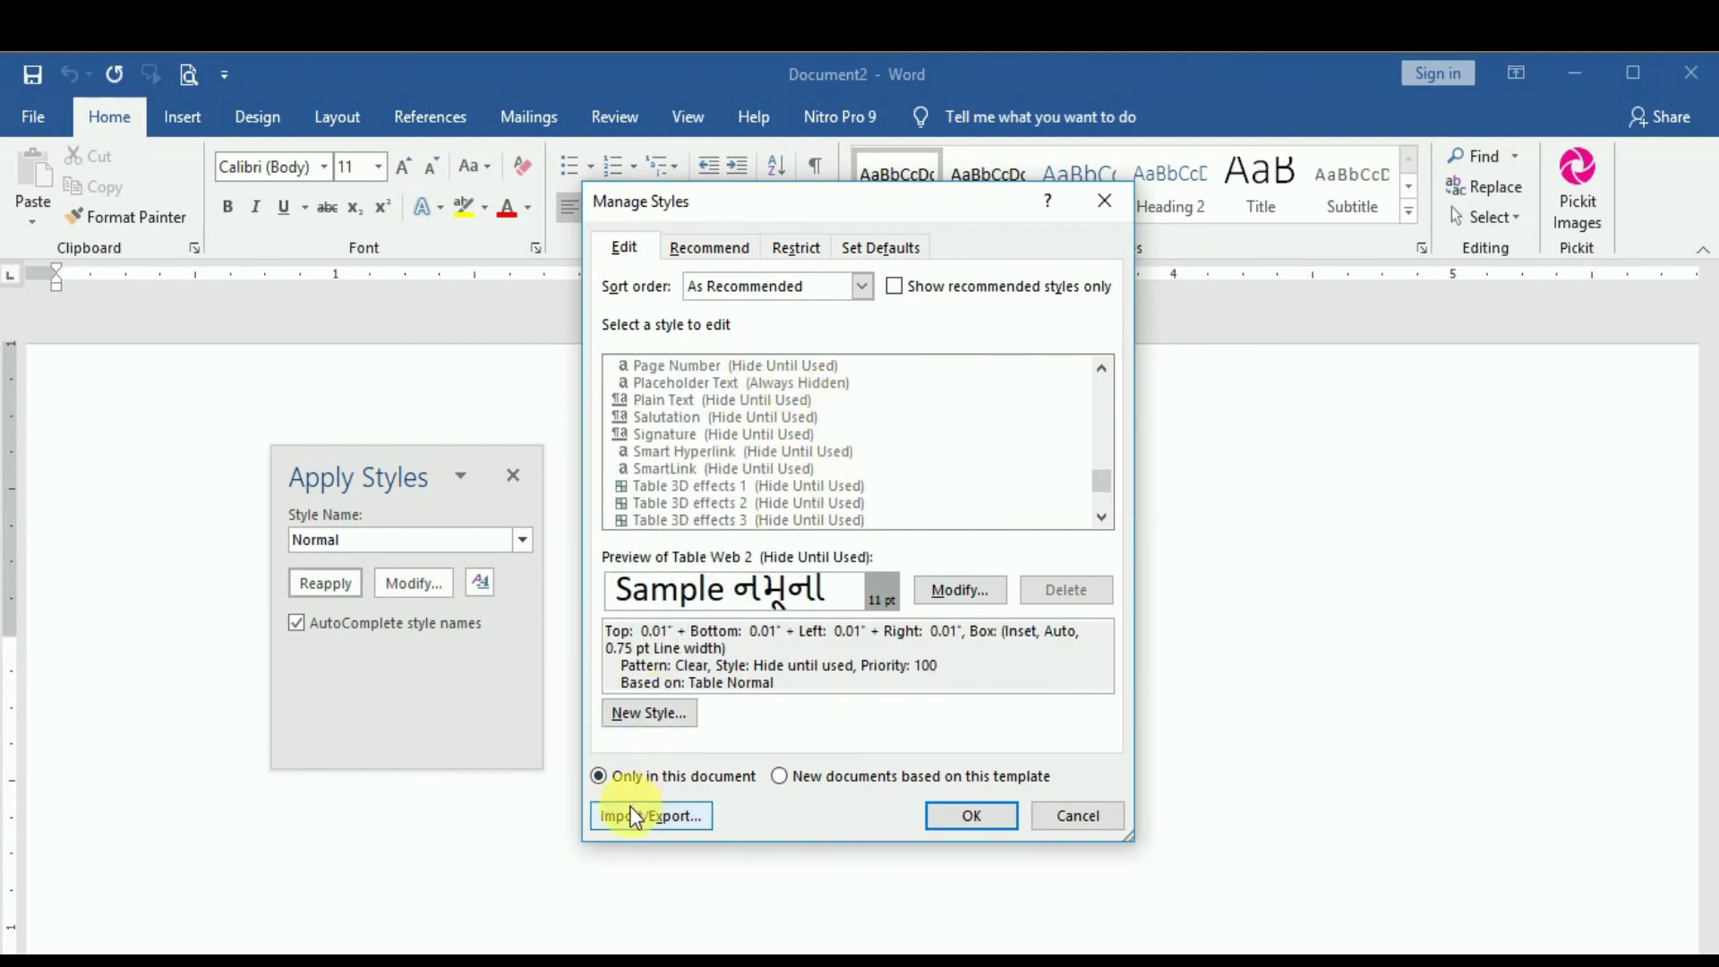
{"action": "scroll", "coordinate": [870, 483], "scroll_direction": "up", "scroll_amount": 10}
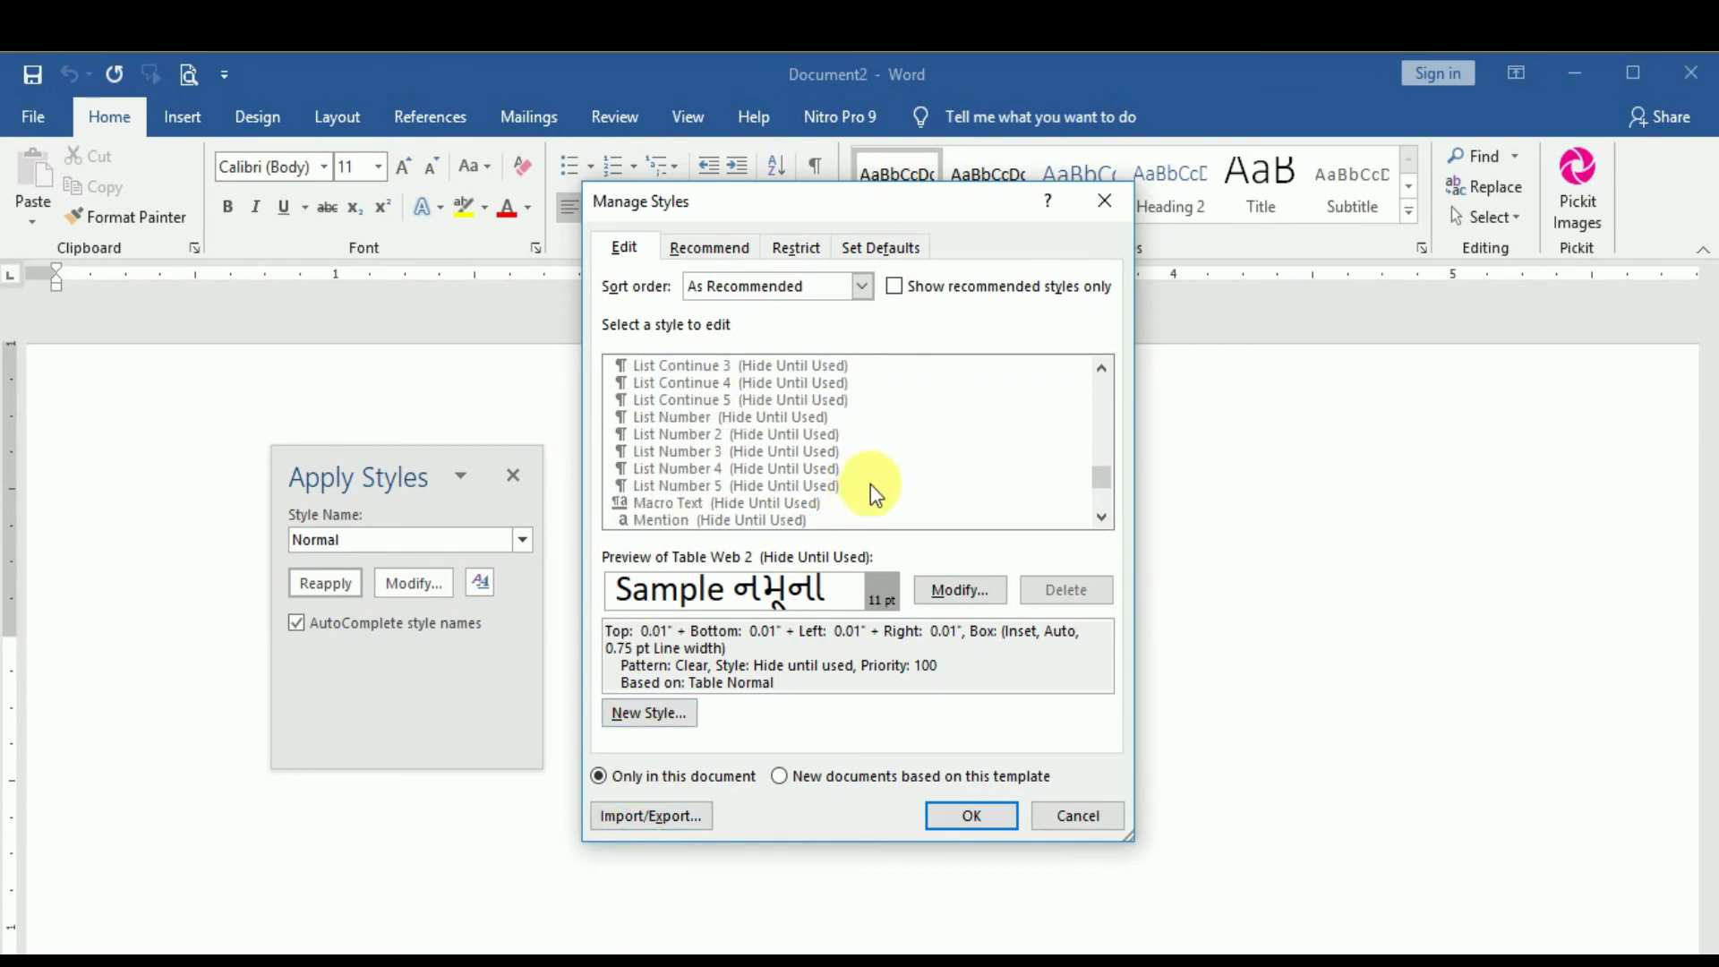
{"action": "left_click_drag", "start_coordinate": [1100, 491], "coordinate": [1083, 265]}
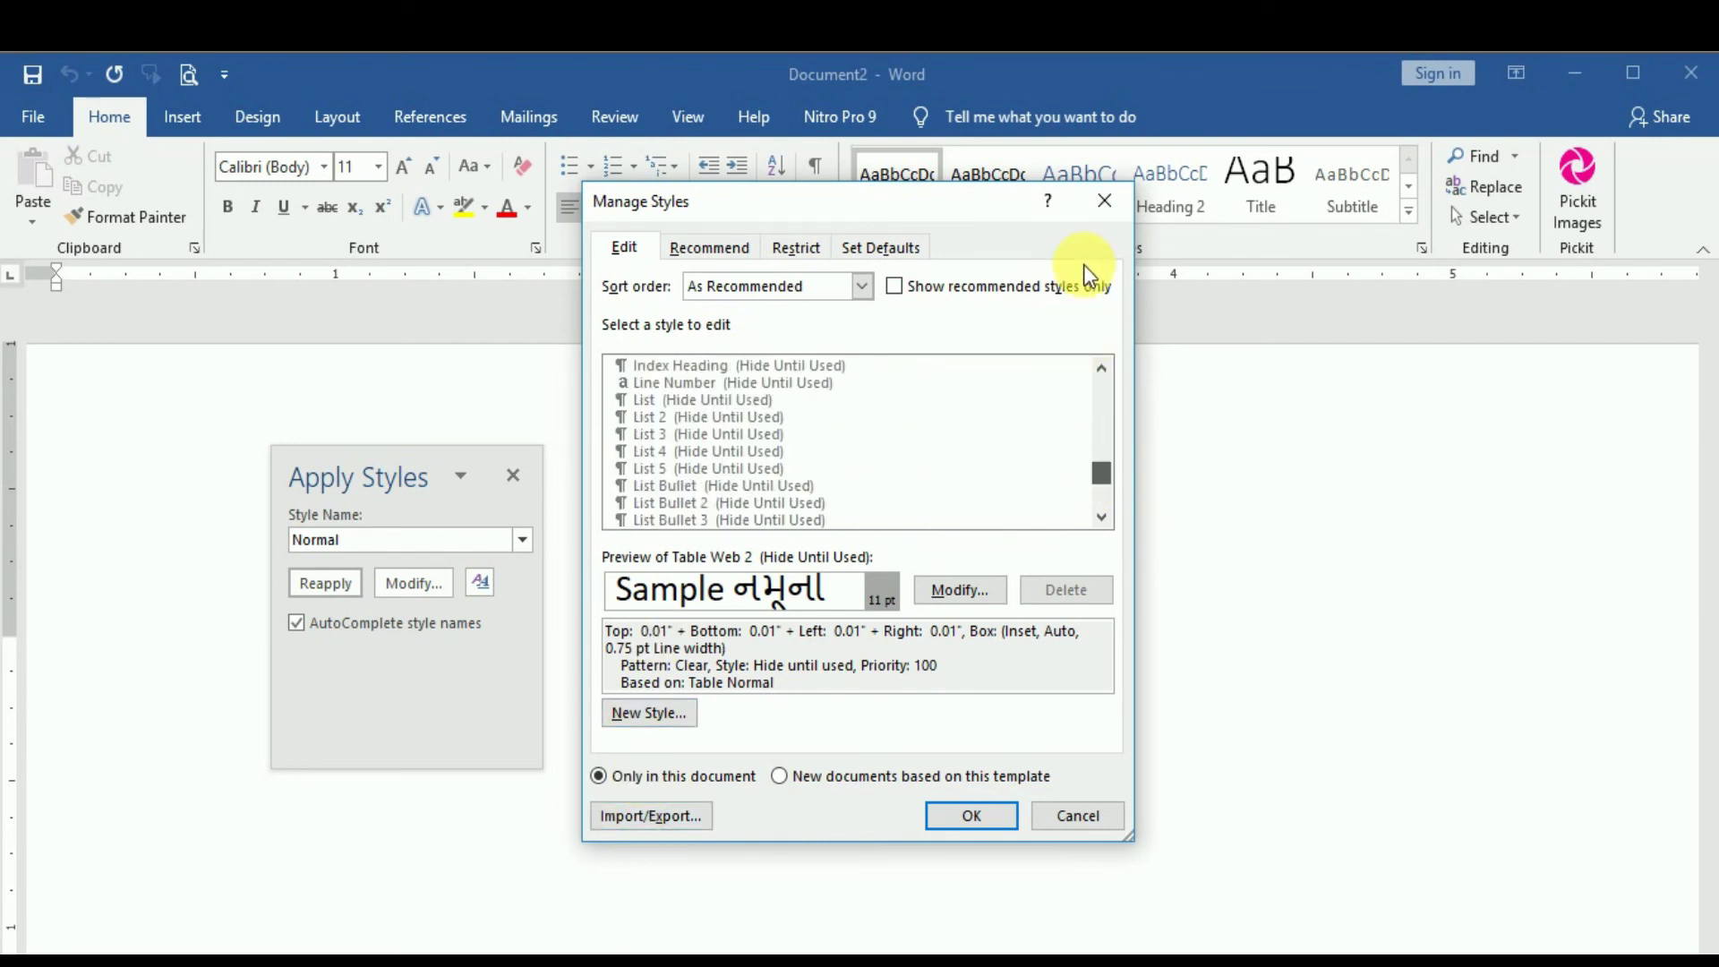
Try to copy the Normal style from Document2 into the Normal.dotm global template with the Organizer
{"action": "left_click", "coordinate": [637, 818]}
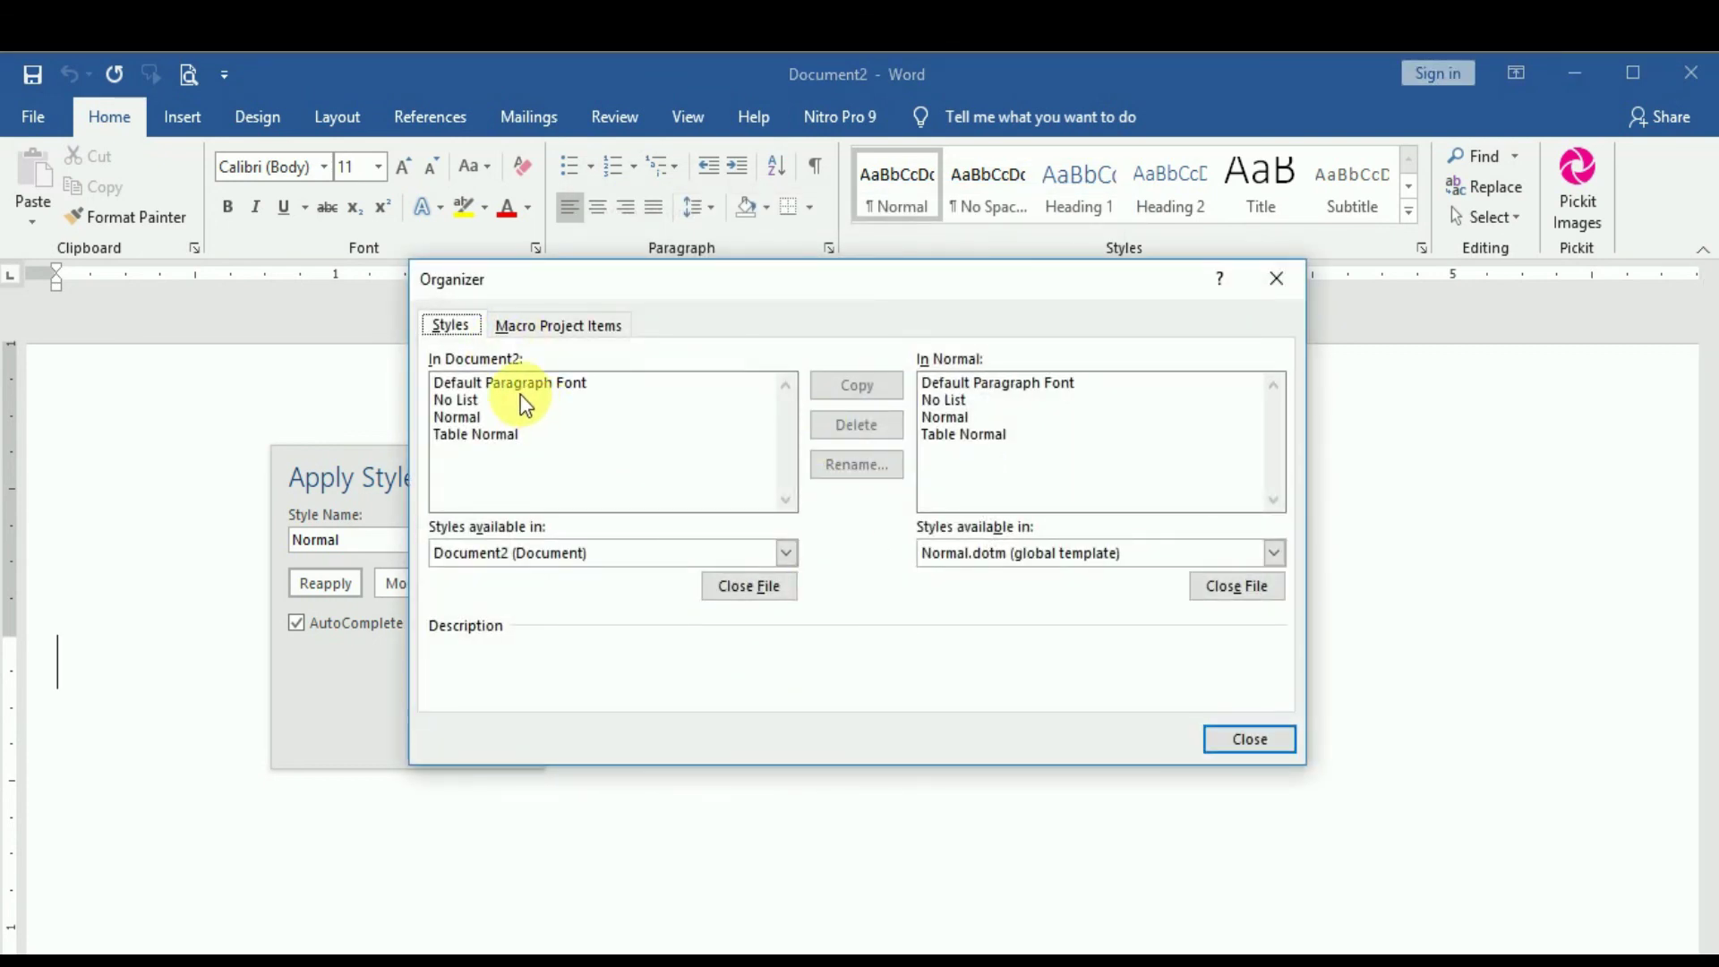
{"action": "left_click", "coordinate": [520, 387]}
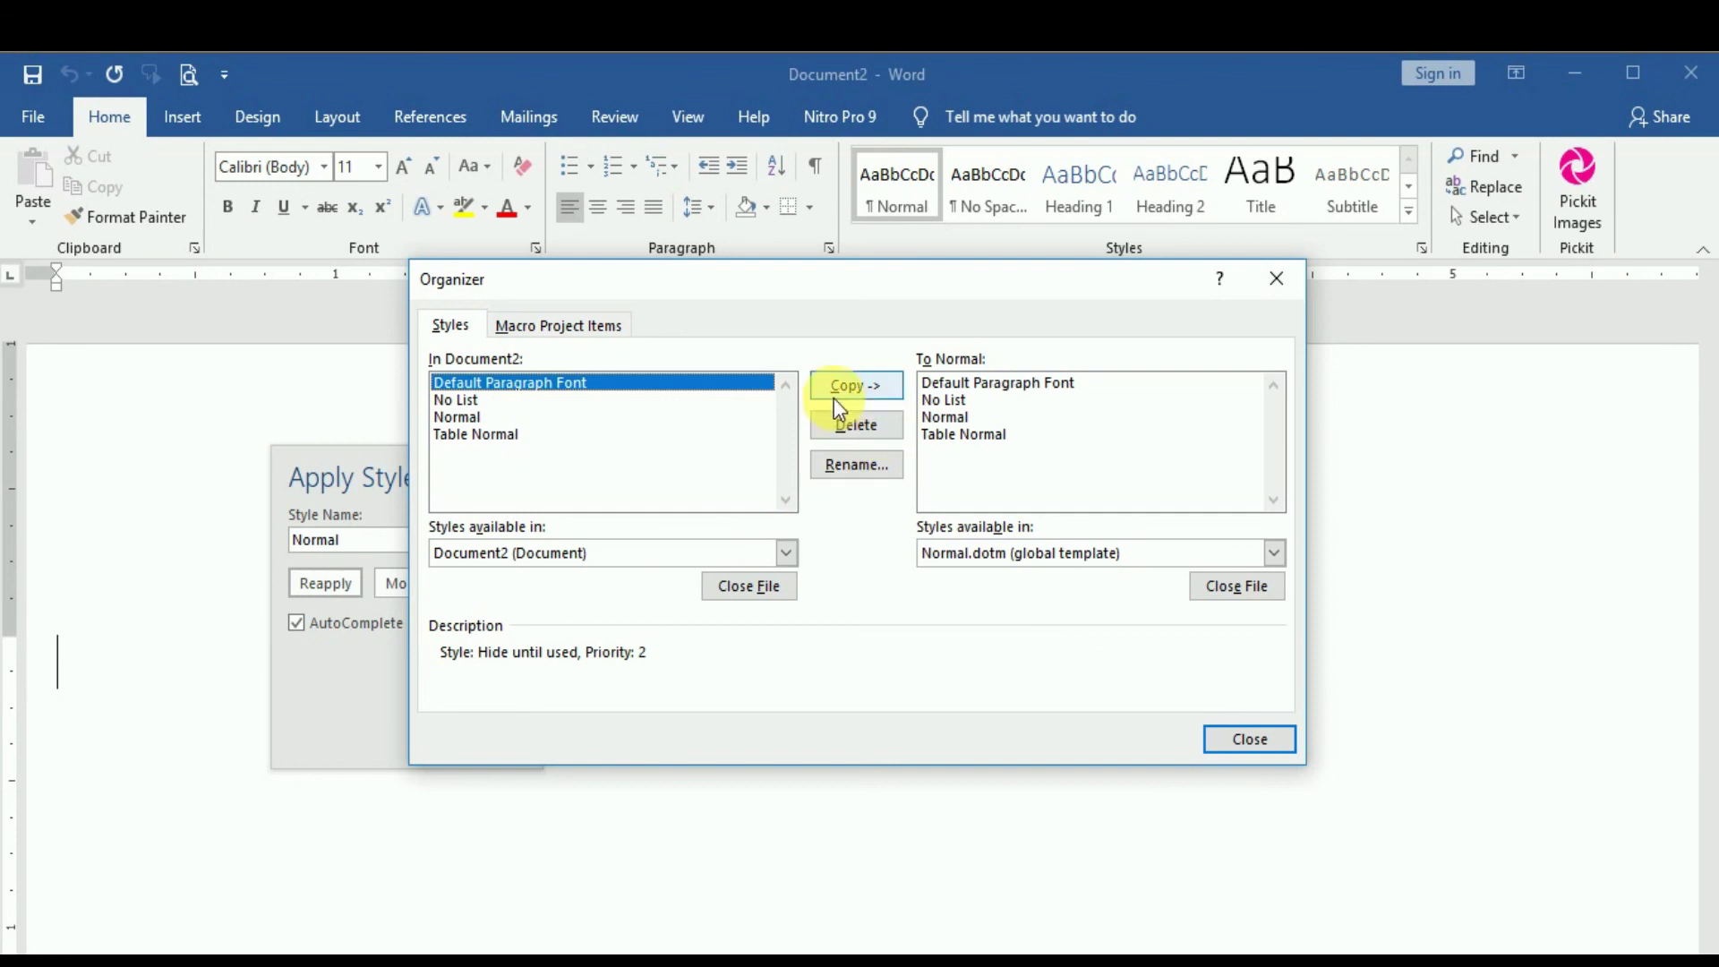
{"action": "left_click", "coordinate": [485, 401]}
{"action": "left_click", "coordinate": [478, 416]}
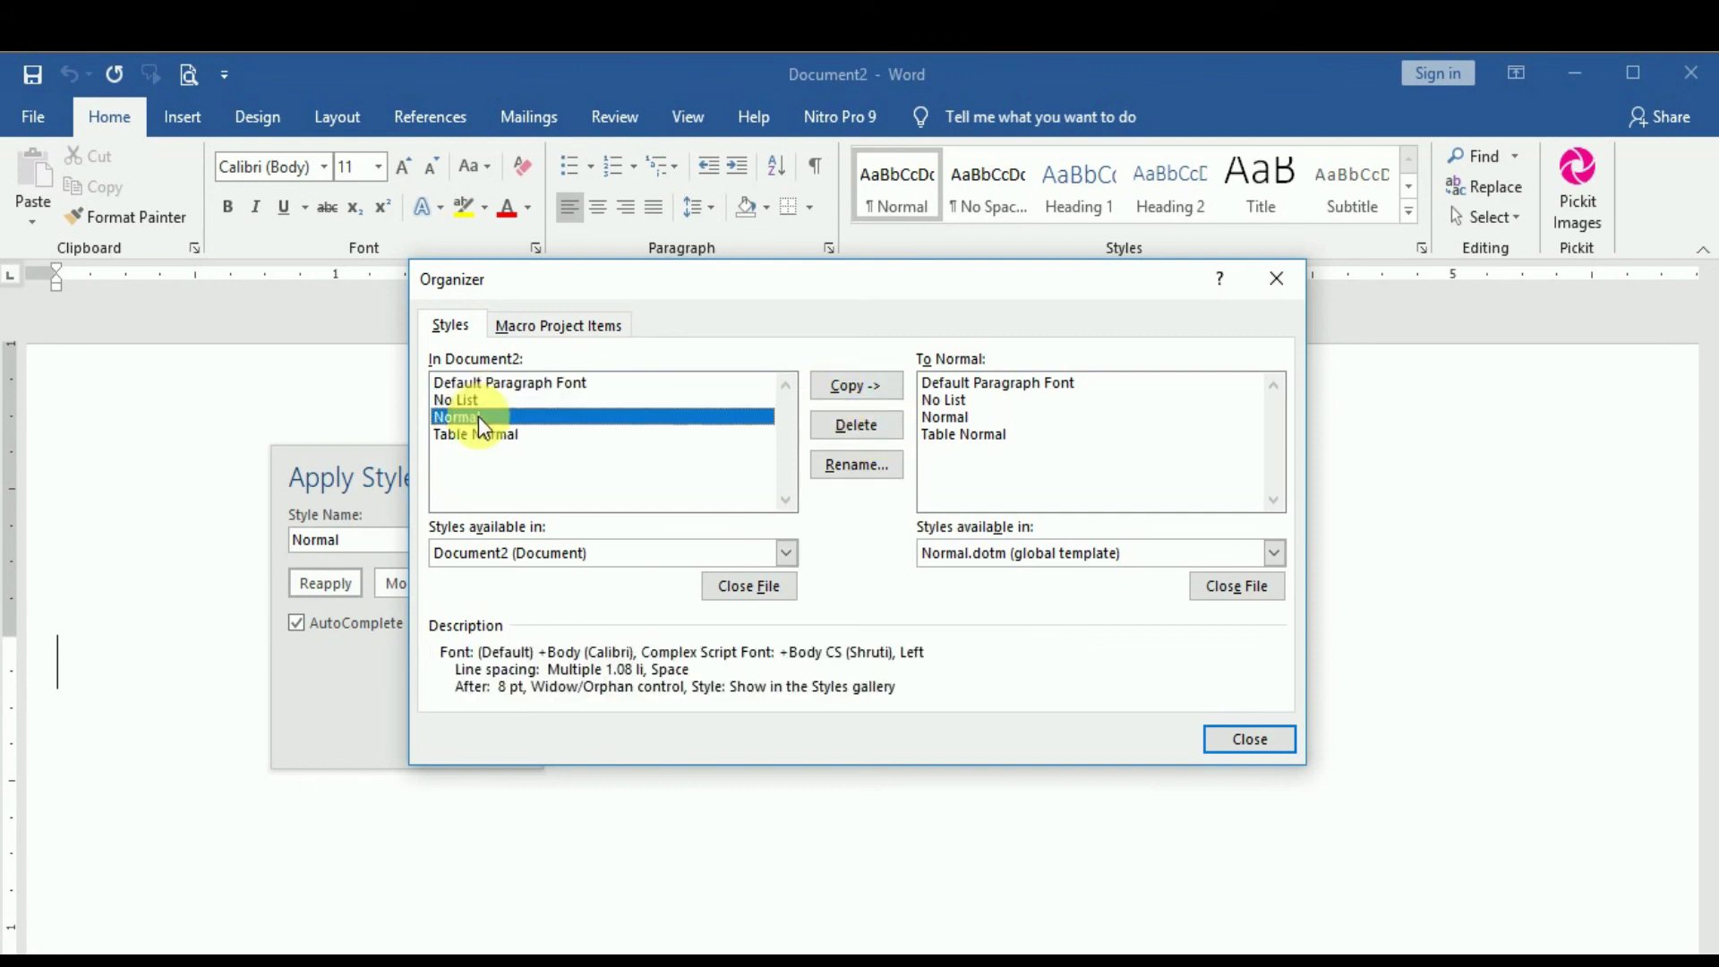
{"action": "left_click", "coordinate": [862, 393]}
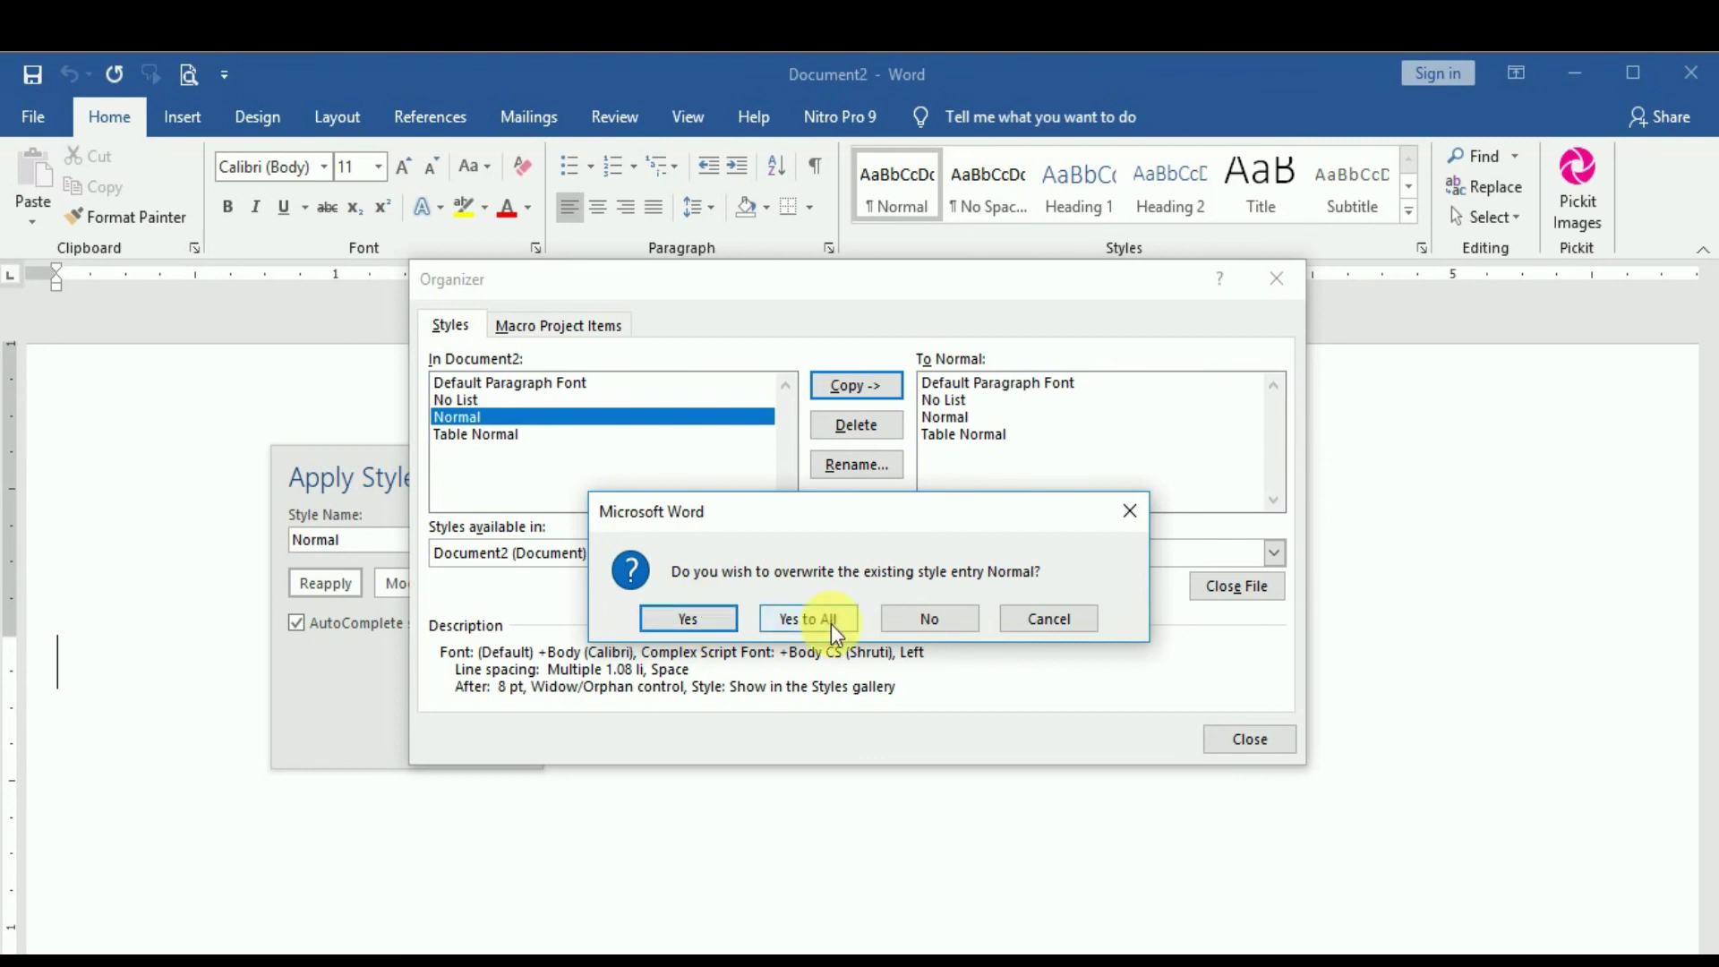
{"action": "left_click", "coordinate": [1132, 512]}
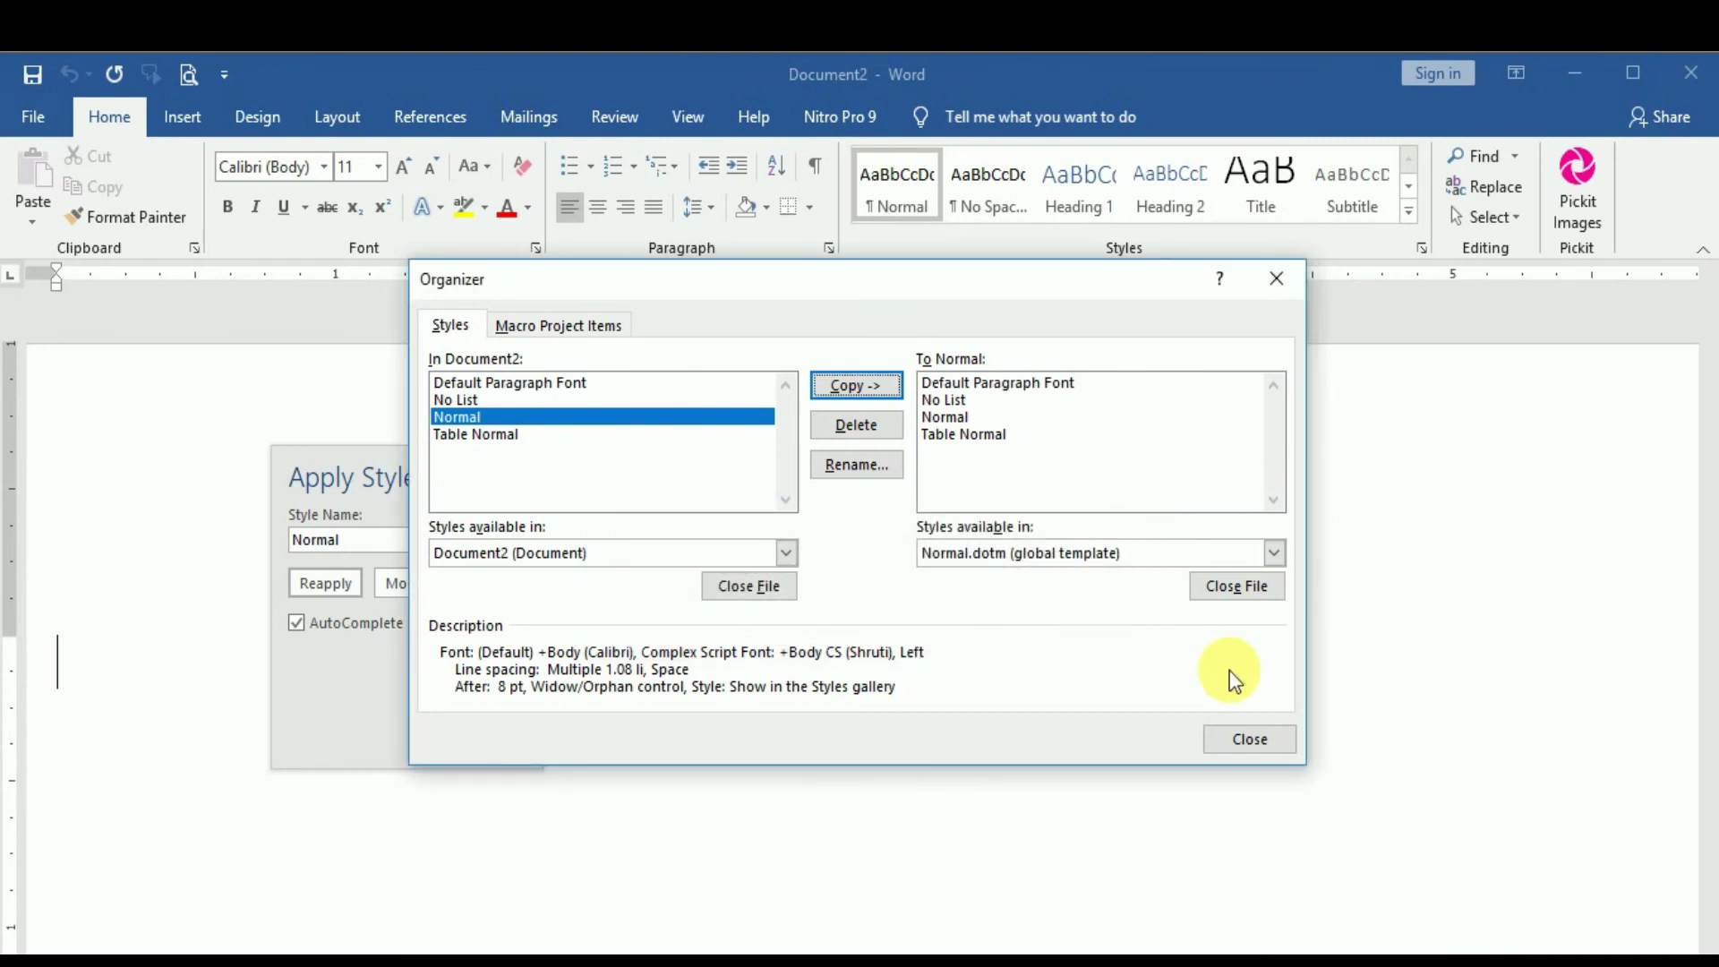
{"action": "left_click", "coordinate": [1249, 743]}
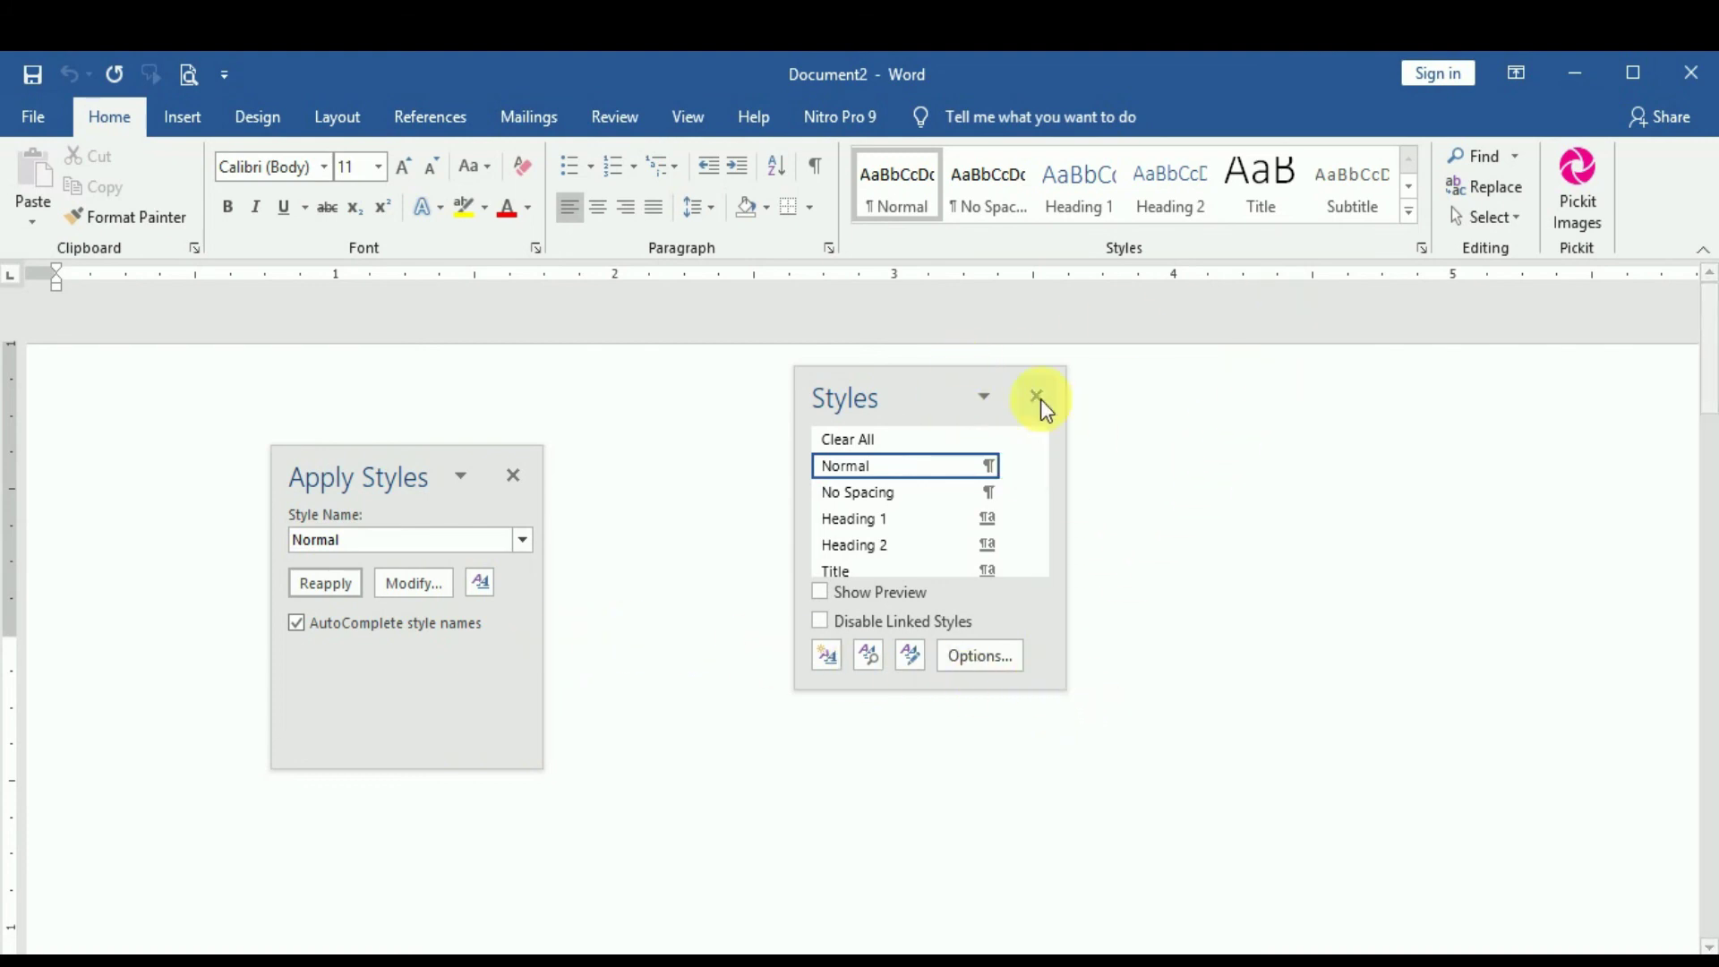
Apply the List Paragraph style to the empty paragraph from the list of styles and review the Style Pane Options
{"action": "left_click", "coordinate": [527, 497]}
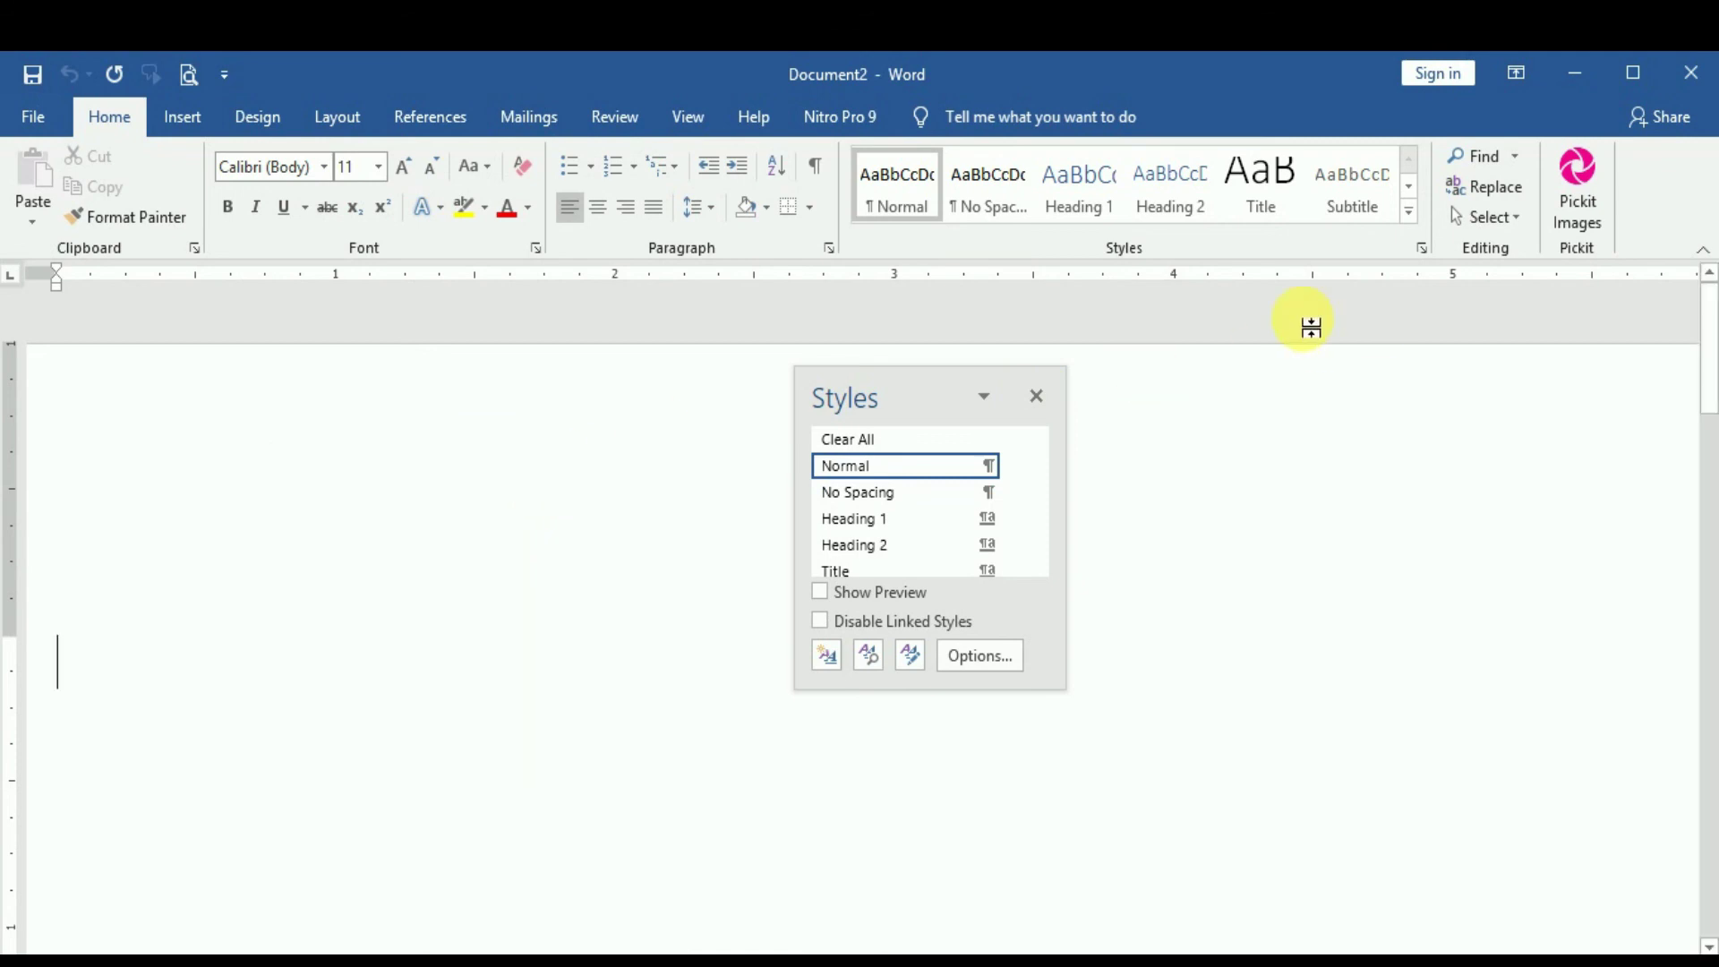
{"action": "left_click", "coordinate": [1416, 219]}
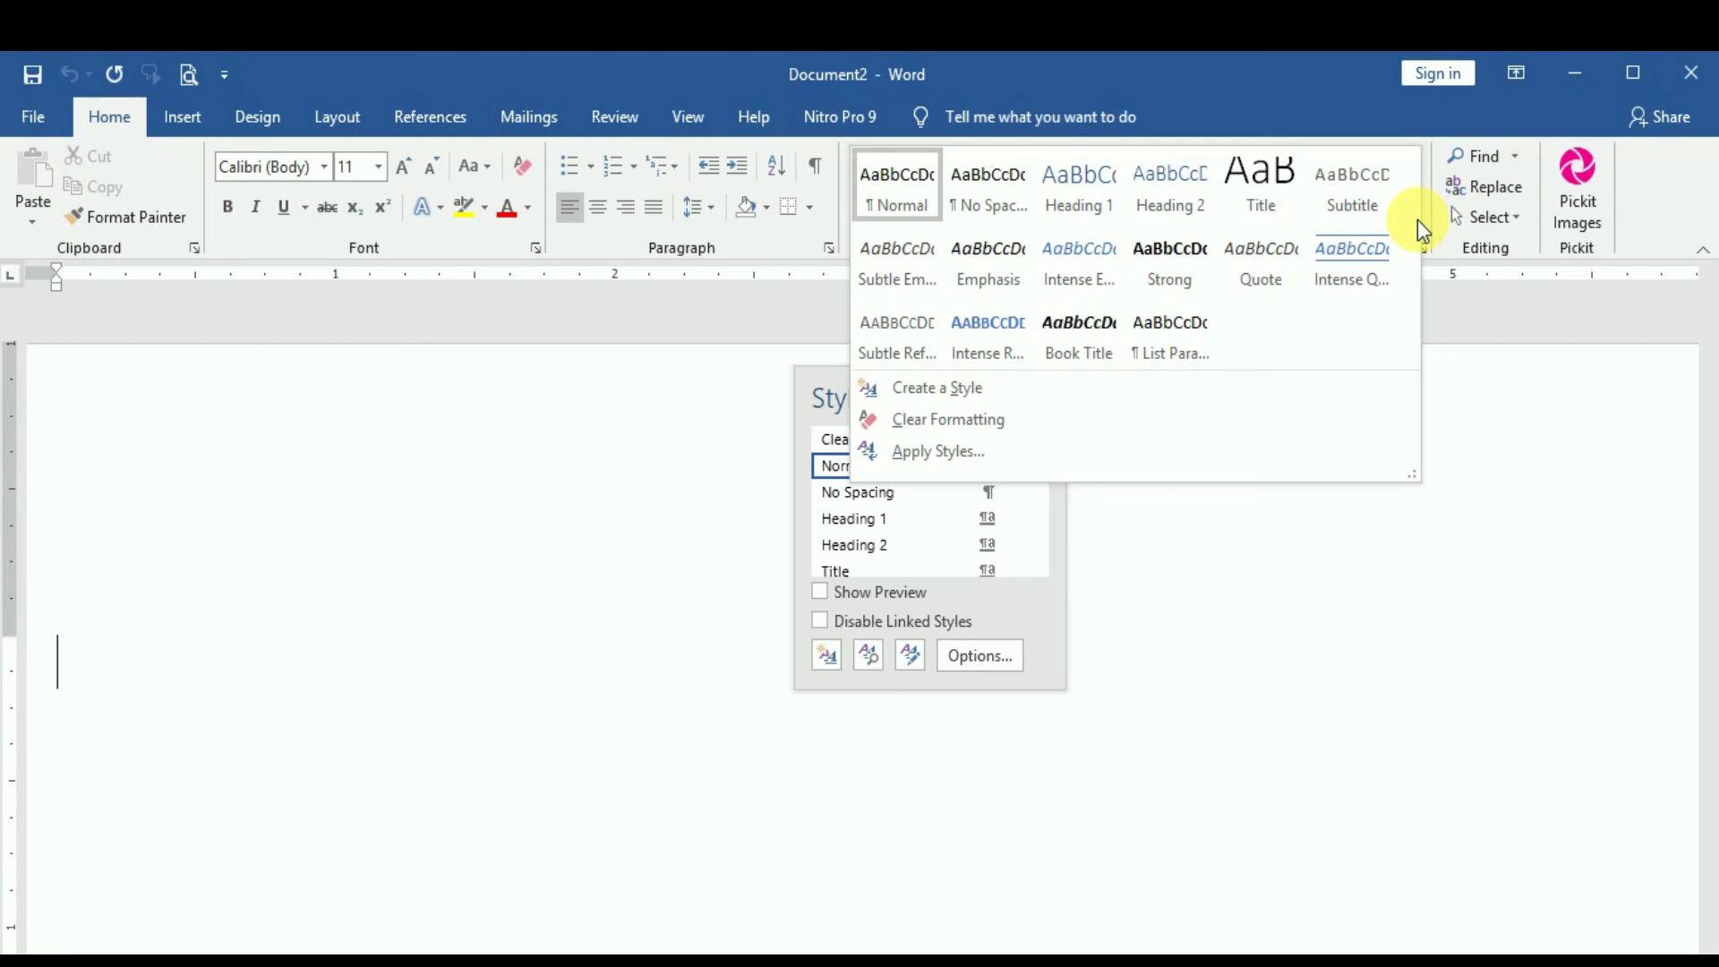
{"action": "left_click", "coordinate": [985, 457]}
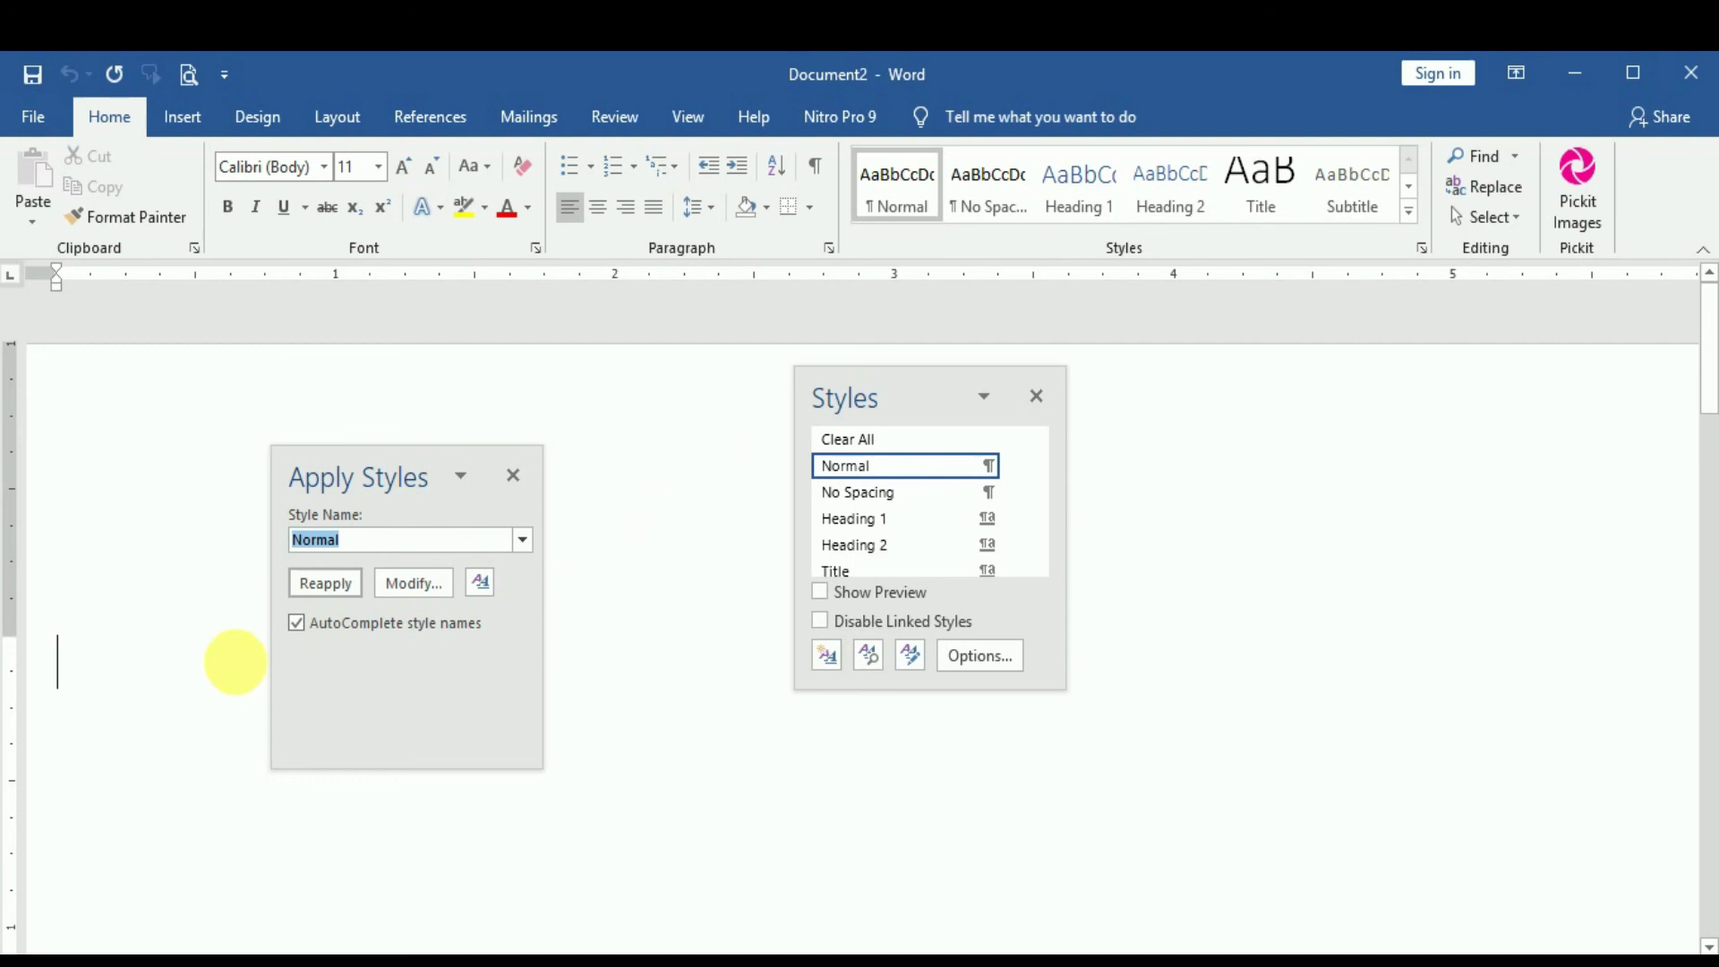
{"action": "left_click", "coordinate": [480, 583]}
{"action": "left_click", "coordinate": [480, 583]}
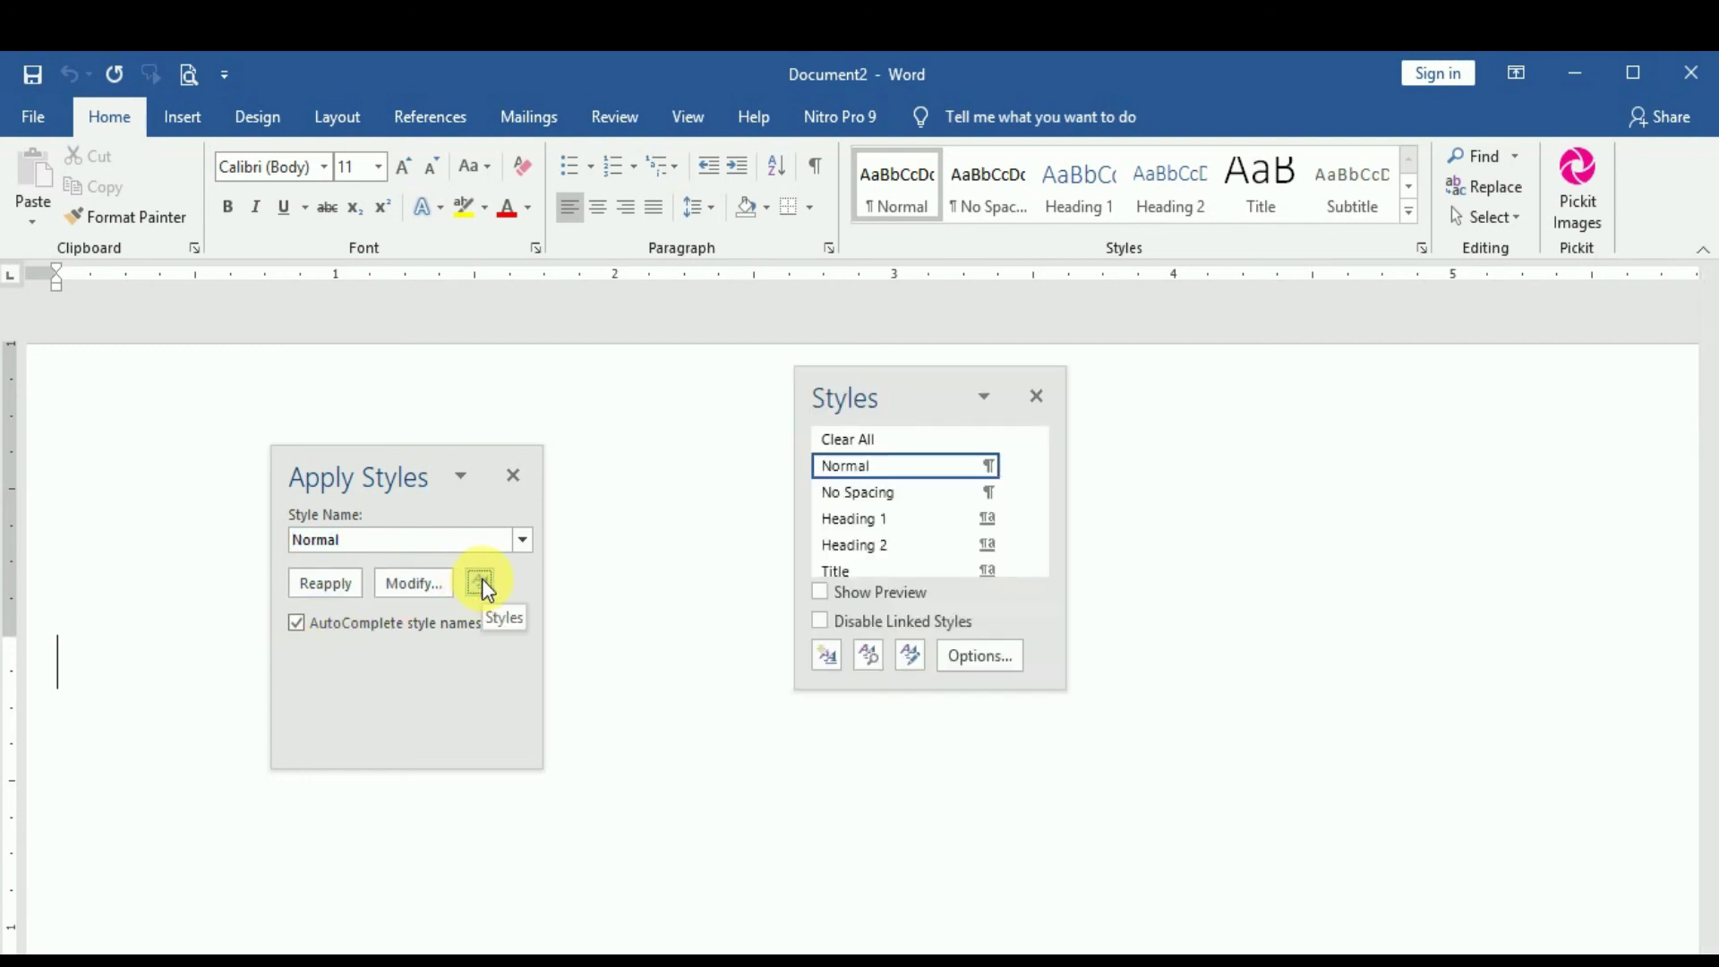
{"action": "left_click_drag", "start_coordinate": [1039, 458], "coordinate": [1038, 586]}
{"action": "left_click", "coordinate": [927, 563]}
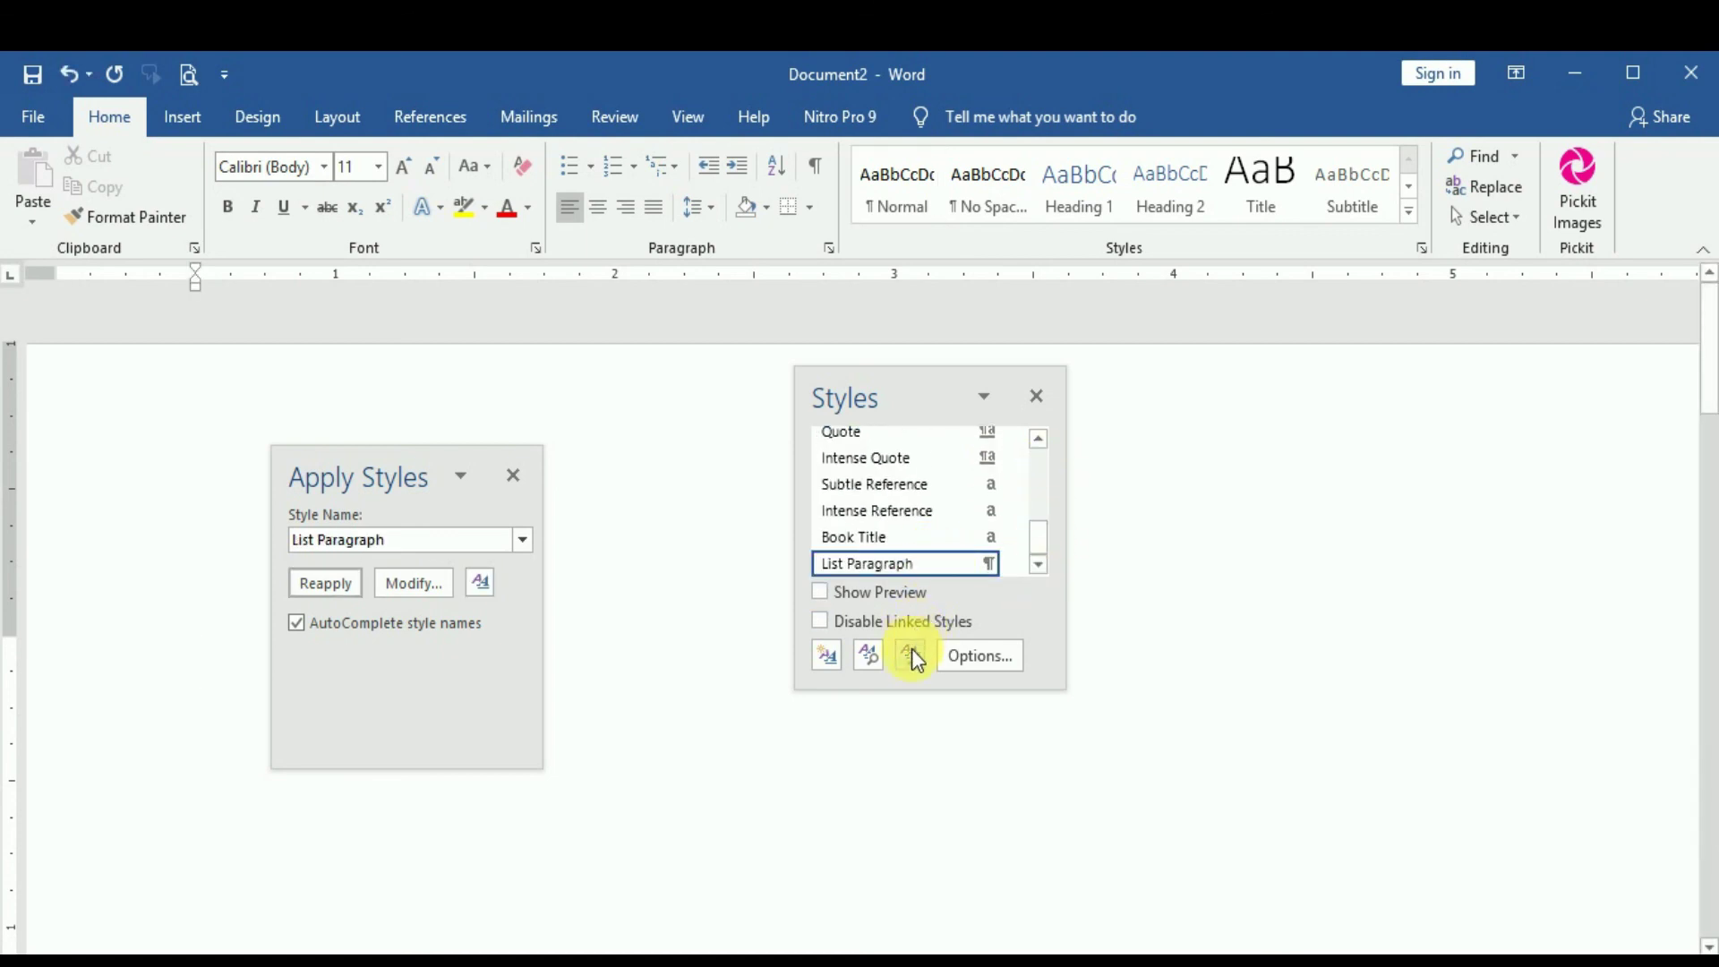
{"action": "left_click", "coordinate": [975, 656]}
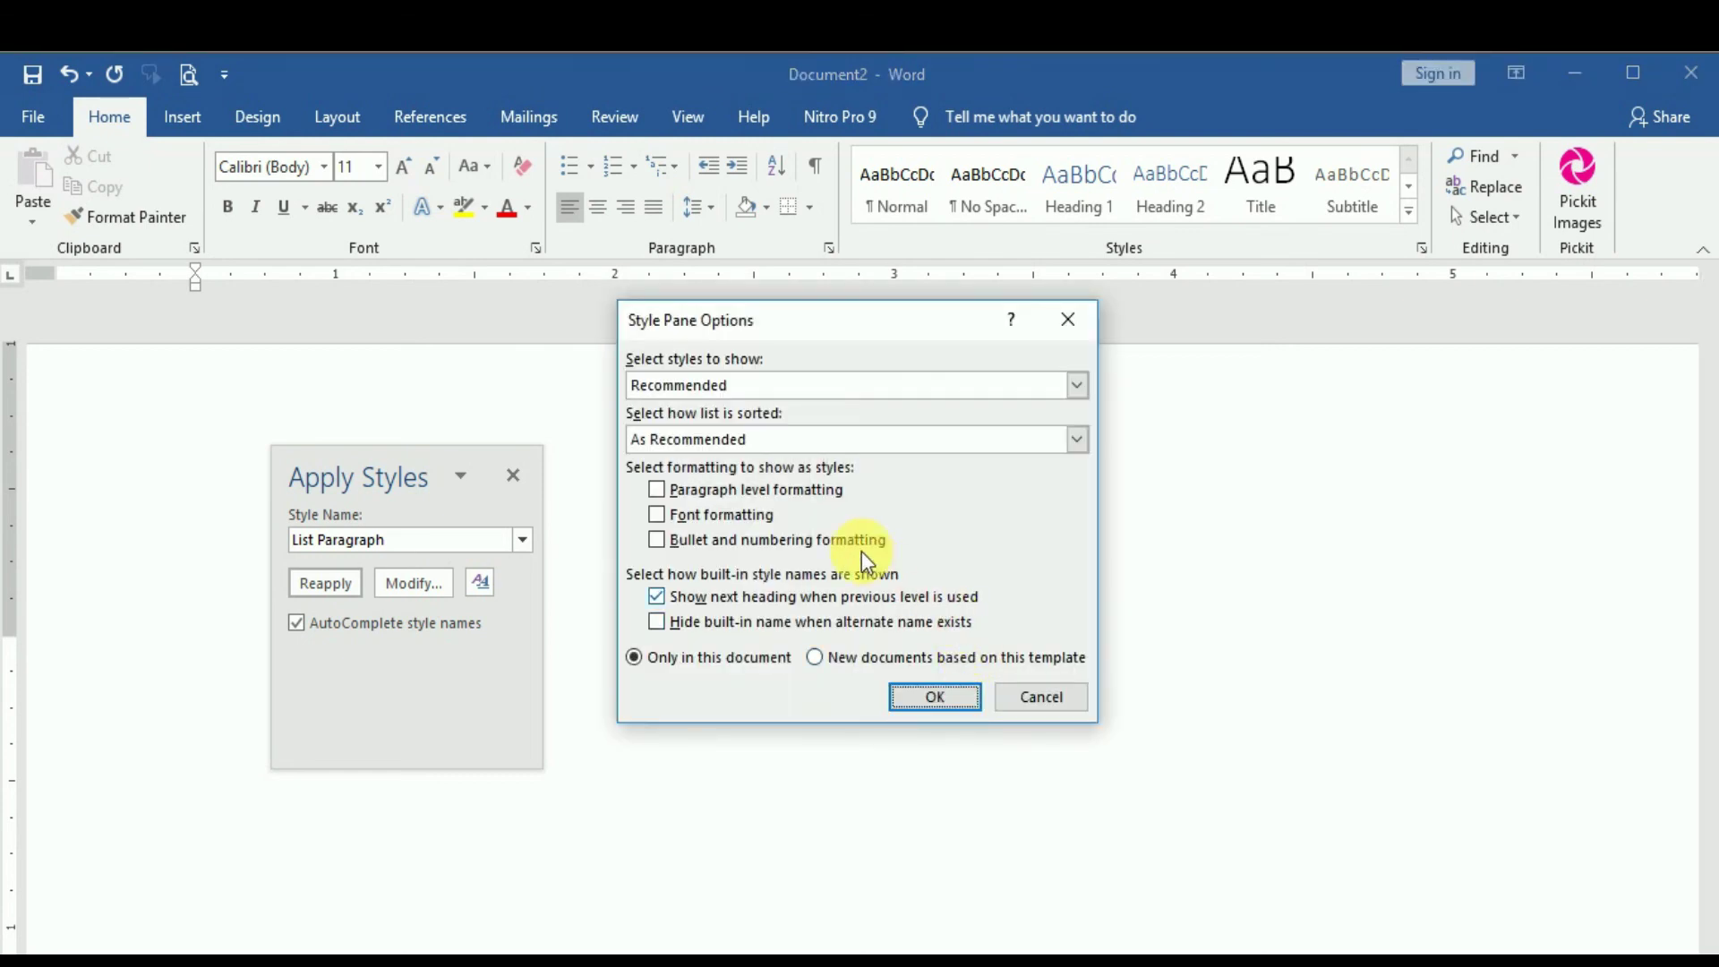
{"action": "left_click", "coordinate": [1039, 704]}
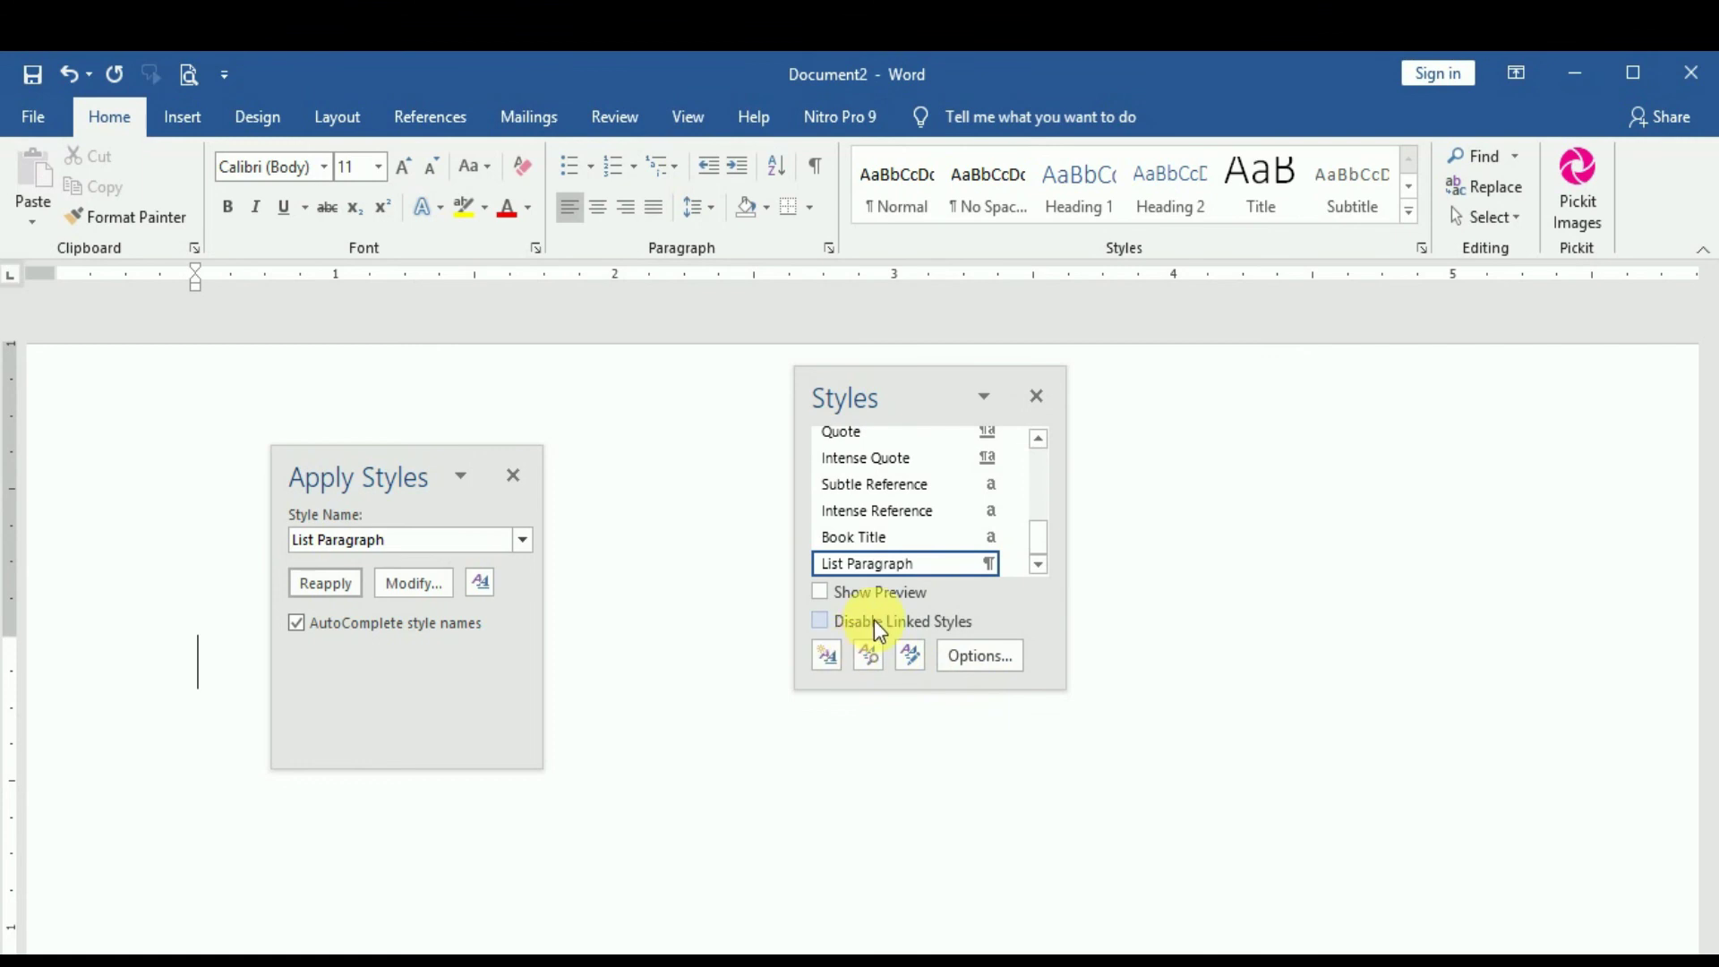